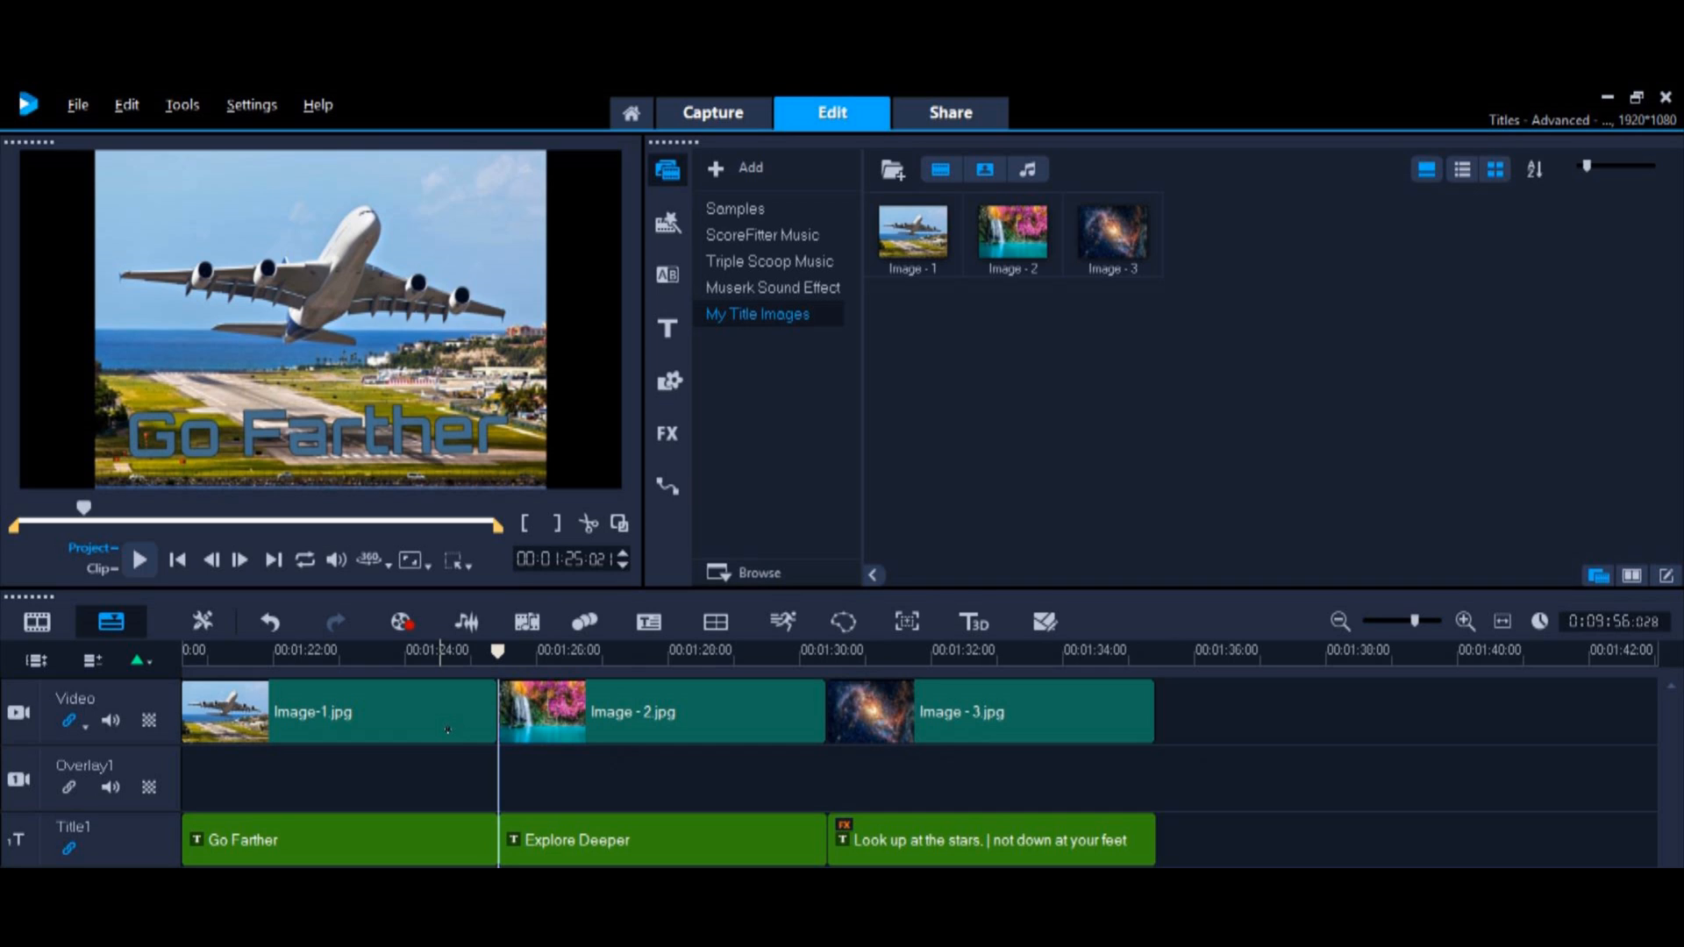
Try extending the Image-1 clip on the video track to about 0:00:05:030, and undo the extension
{"action": "double_click", "coordinate": [448, 730]}
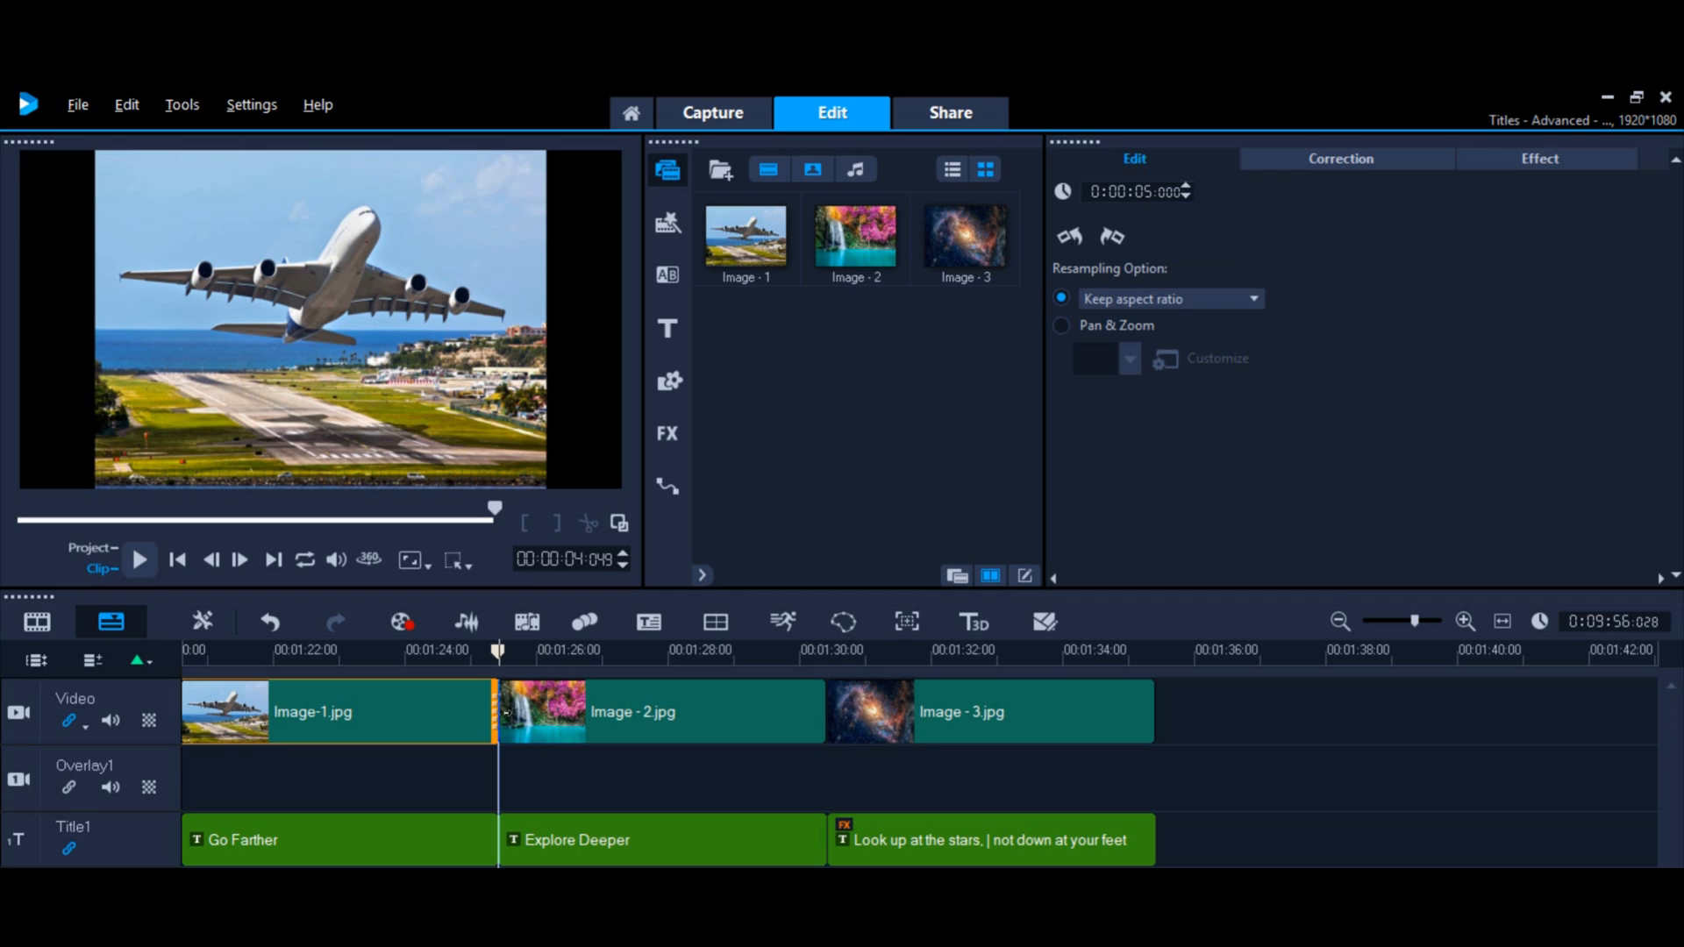
{"action": "left_click_drag", "start_coordinate": [504, 713], "coordinate": [546, 709]}
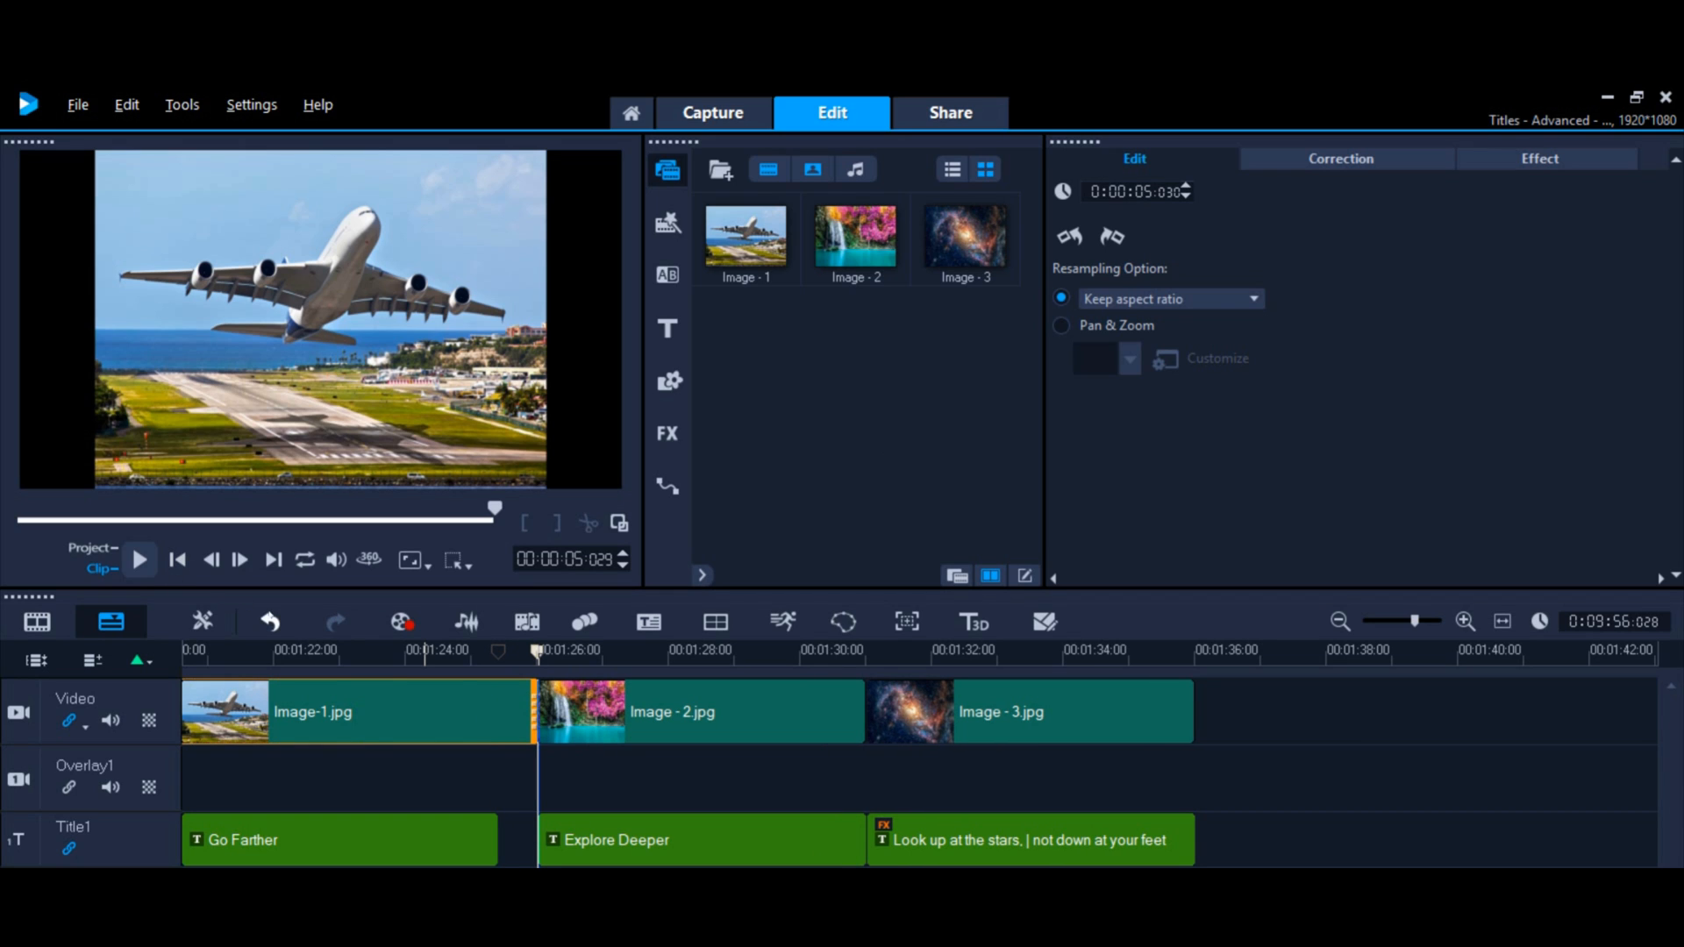
{"action": "left_click", "coordinate": [274, 624]}
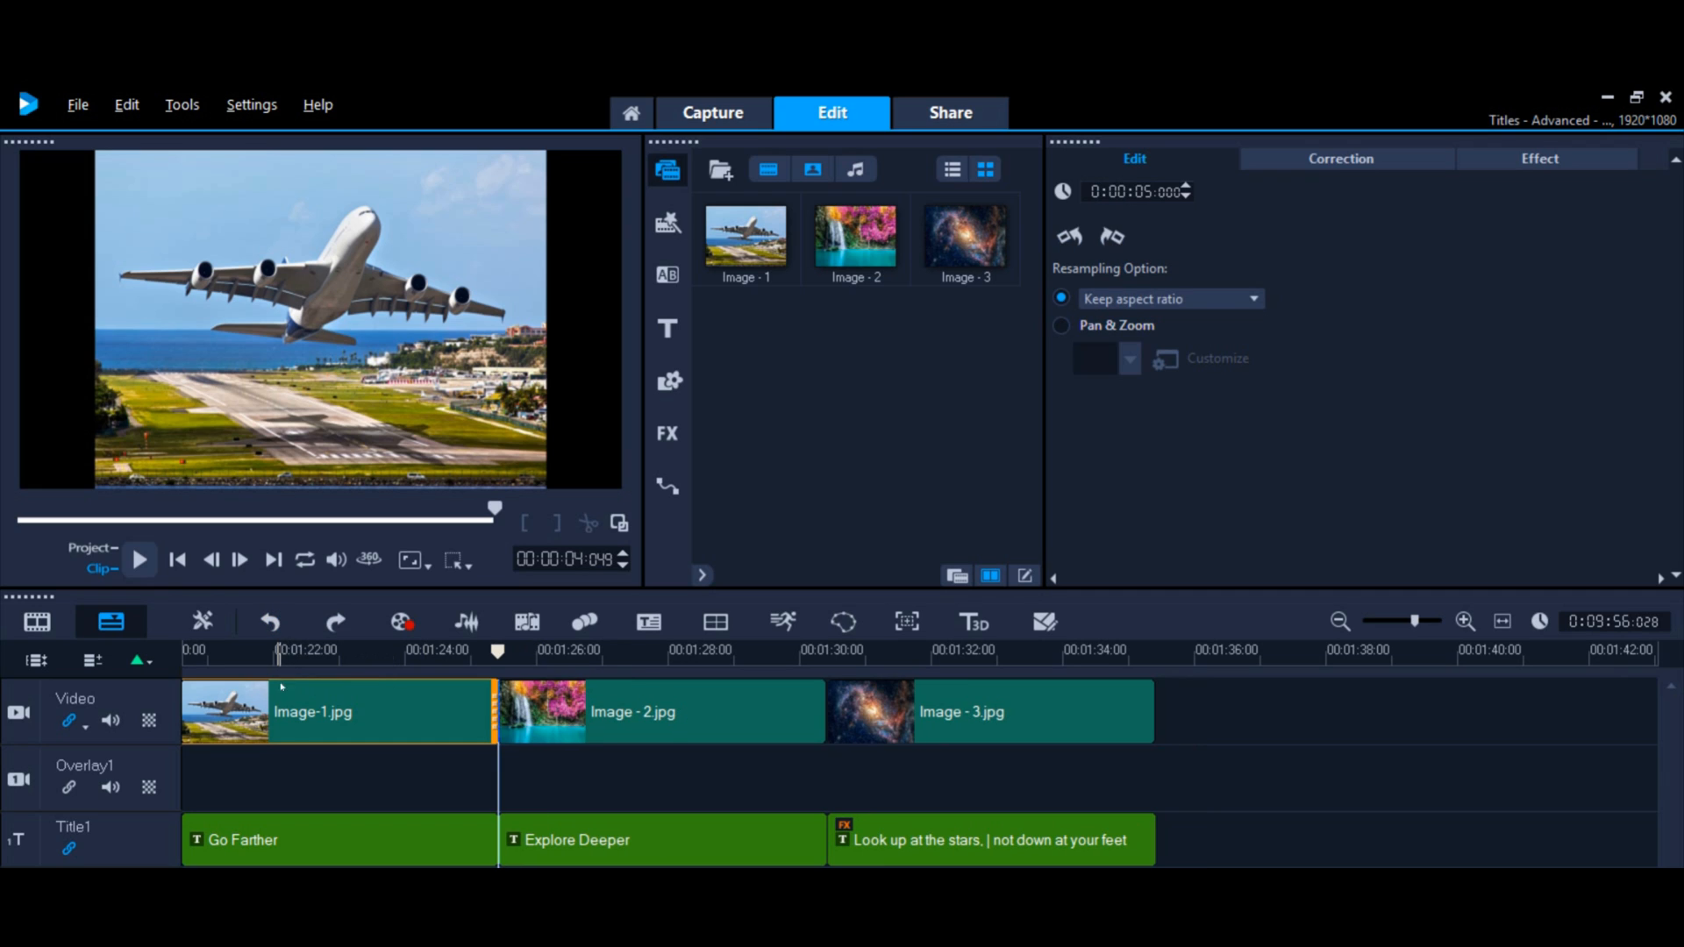
Apply text animation to the "Go Farther" title, using the Swing type and the first preset in its second row
{"action": "left_click", "coordinate": [351, 853]}
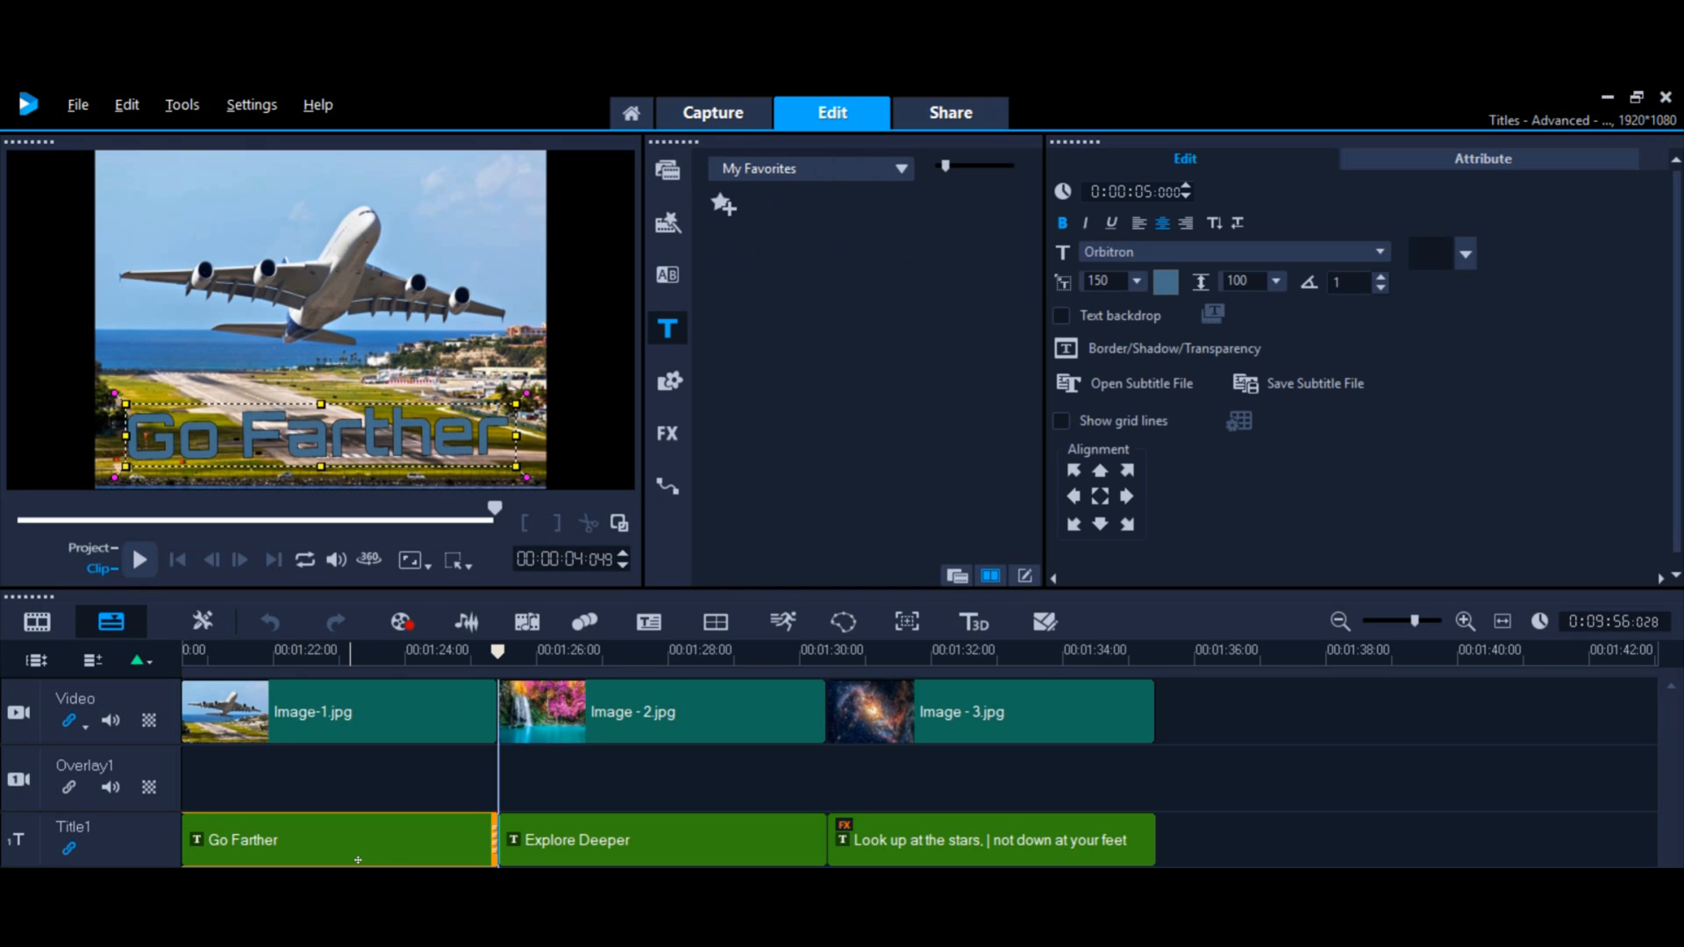
{"action": "left_click", "coordinate": [1550, 163]}
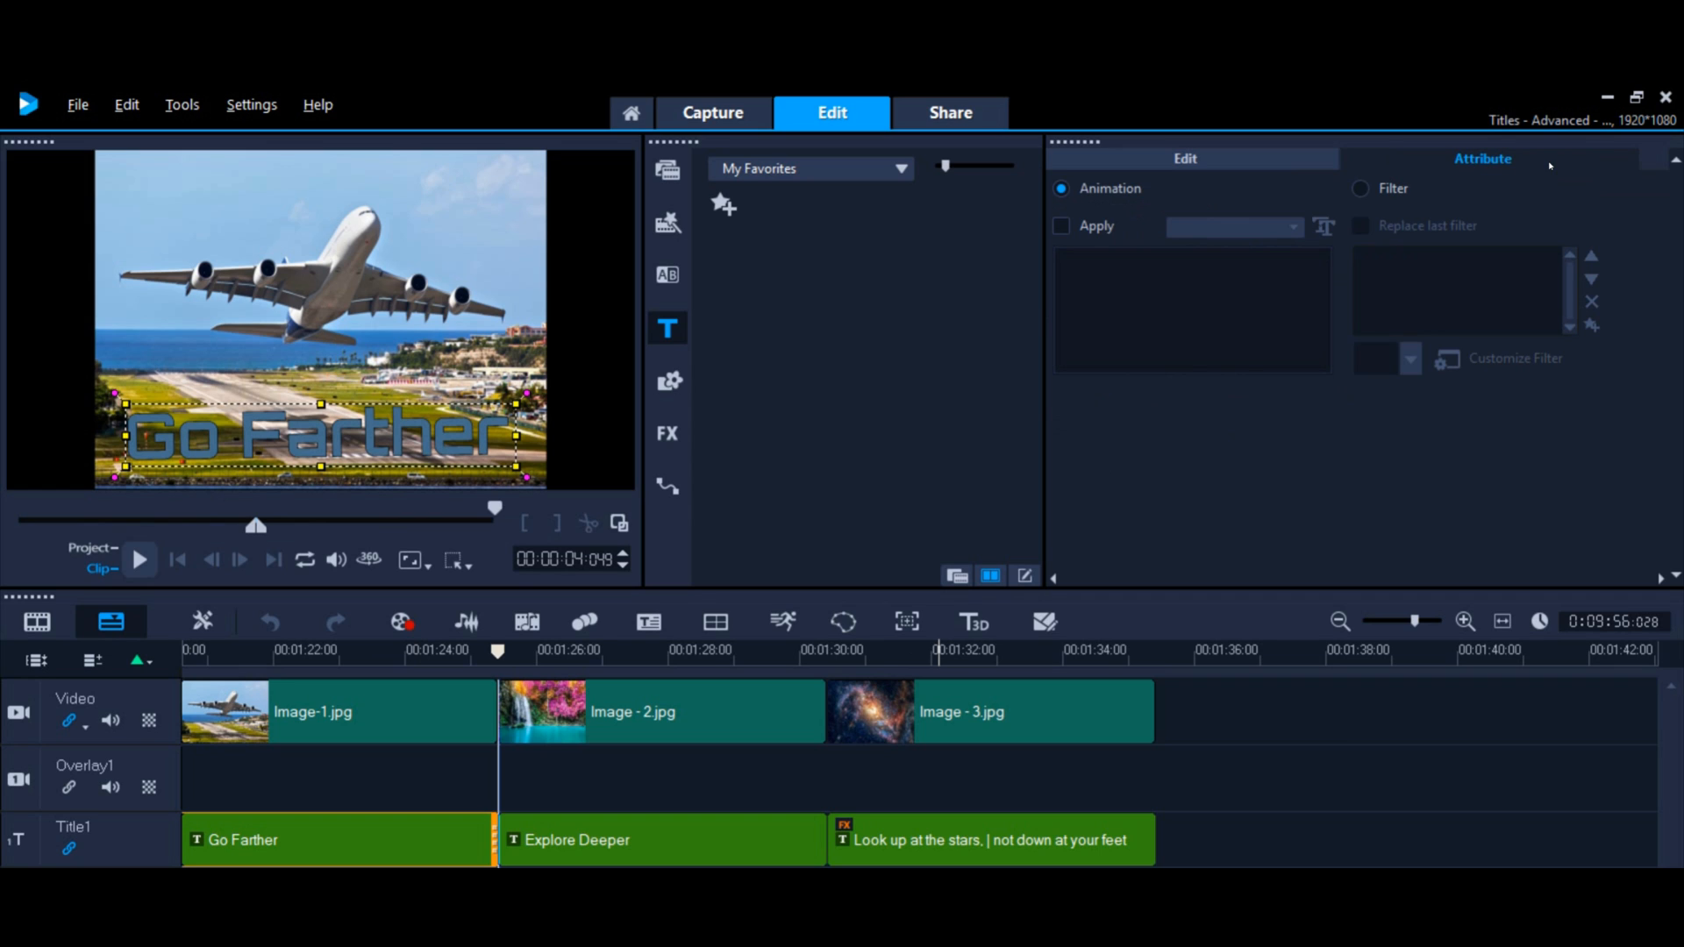
{"action": "left_click", "coordinate": [1064, 228]}
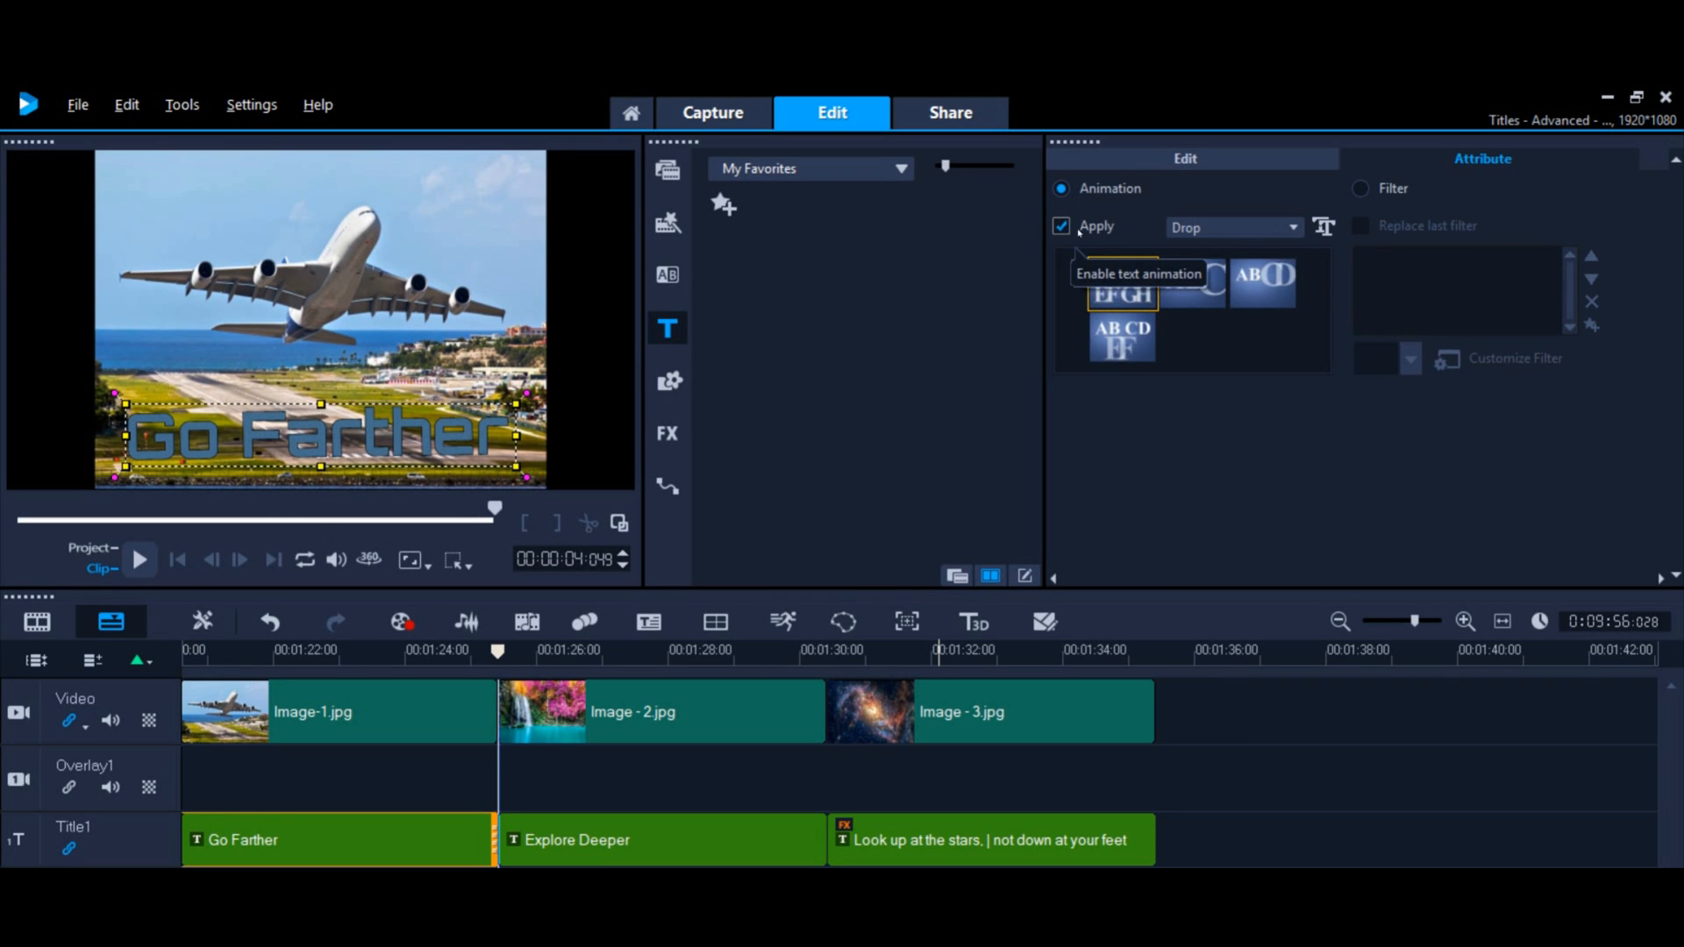
{"action": "left_click", "coordinate": [1295, 230]}
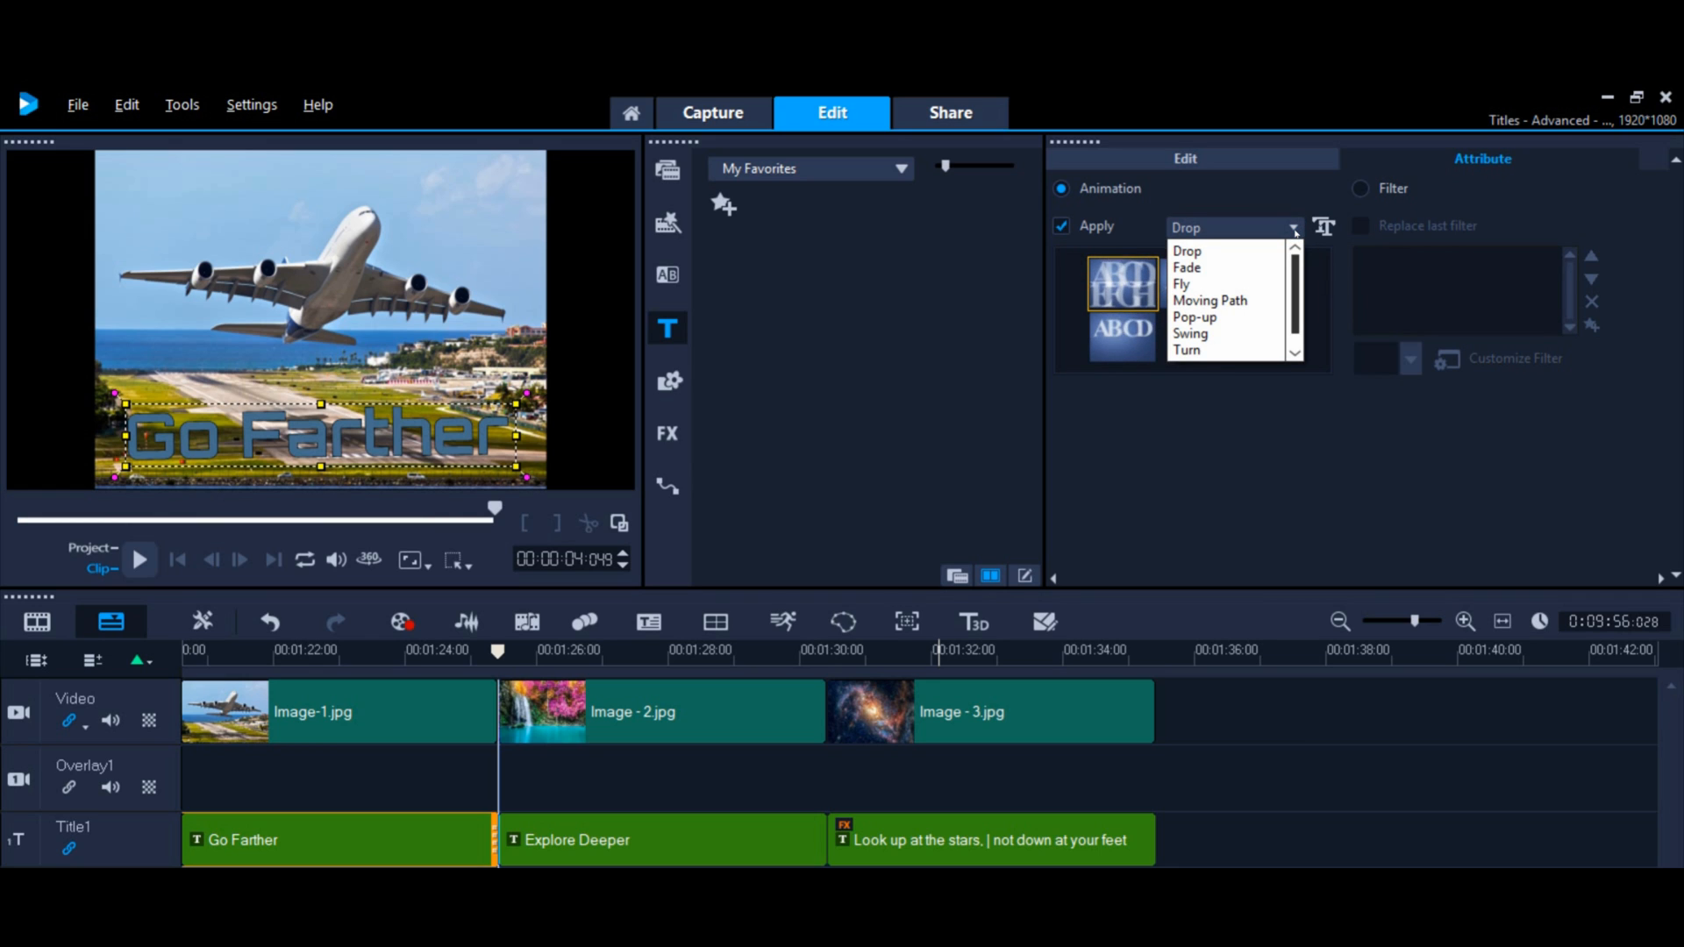
{"action": "left_click", "coordinate": [1220, 335]}
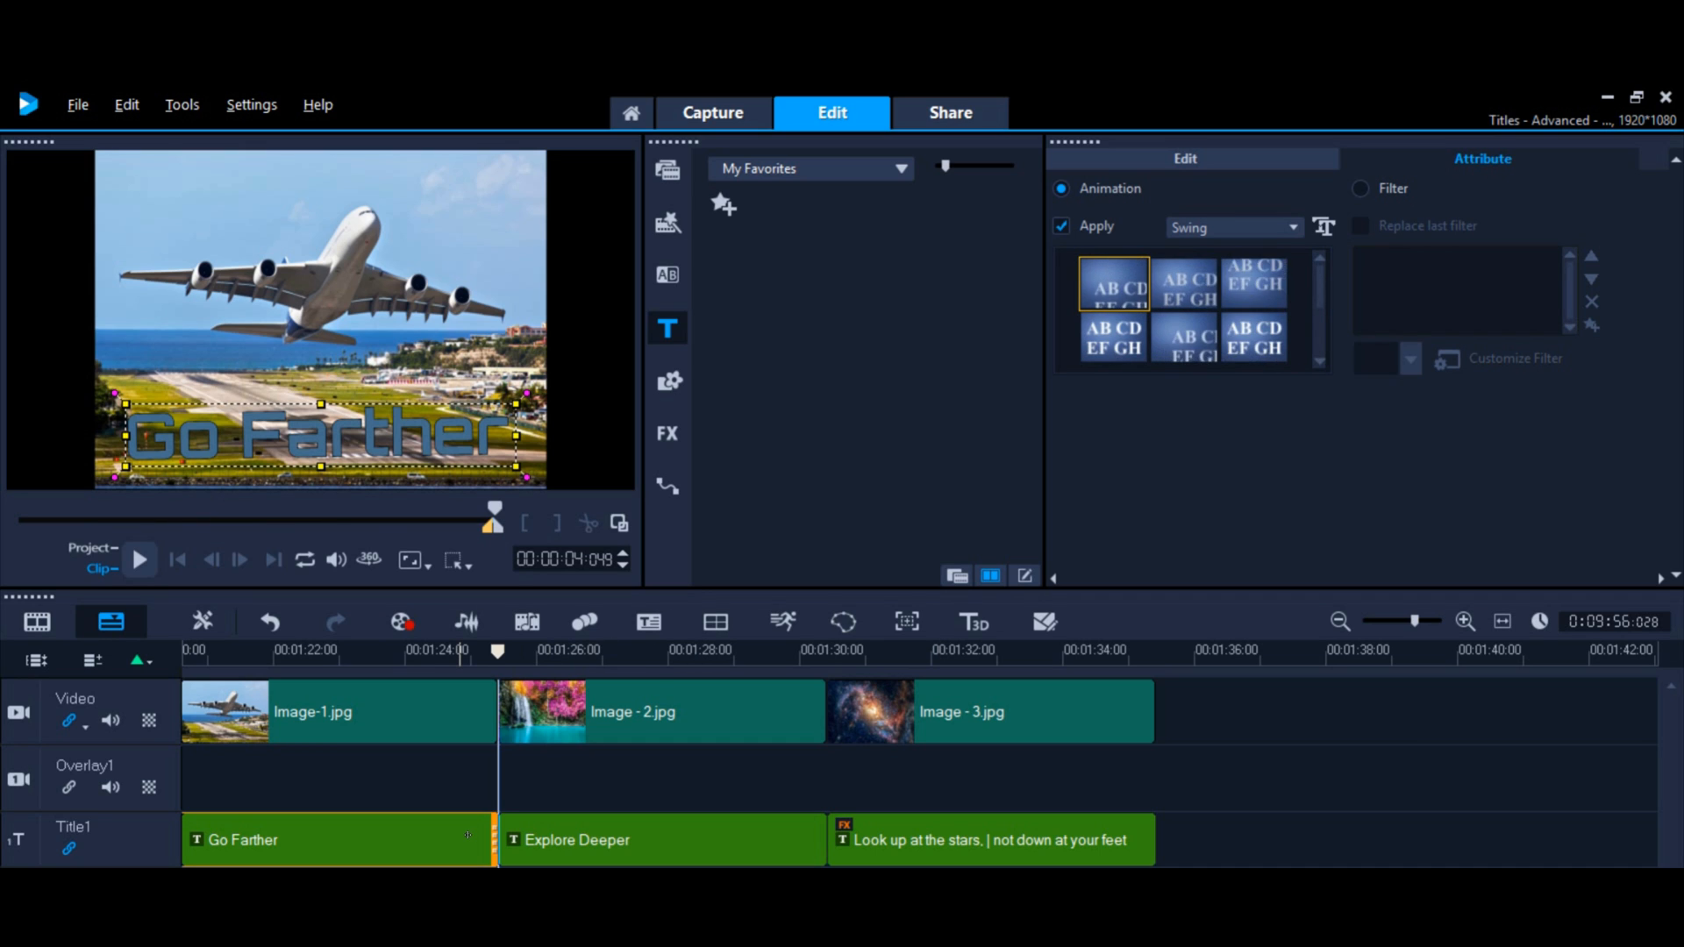
{"action": "left_click", "coordinate": [1107, 332]}
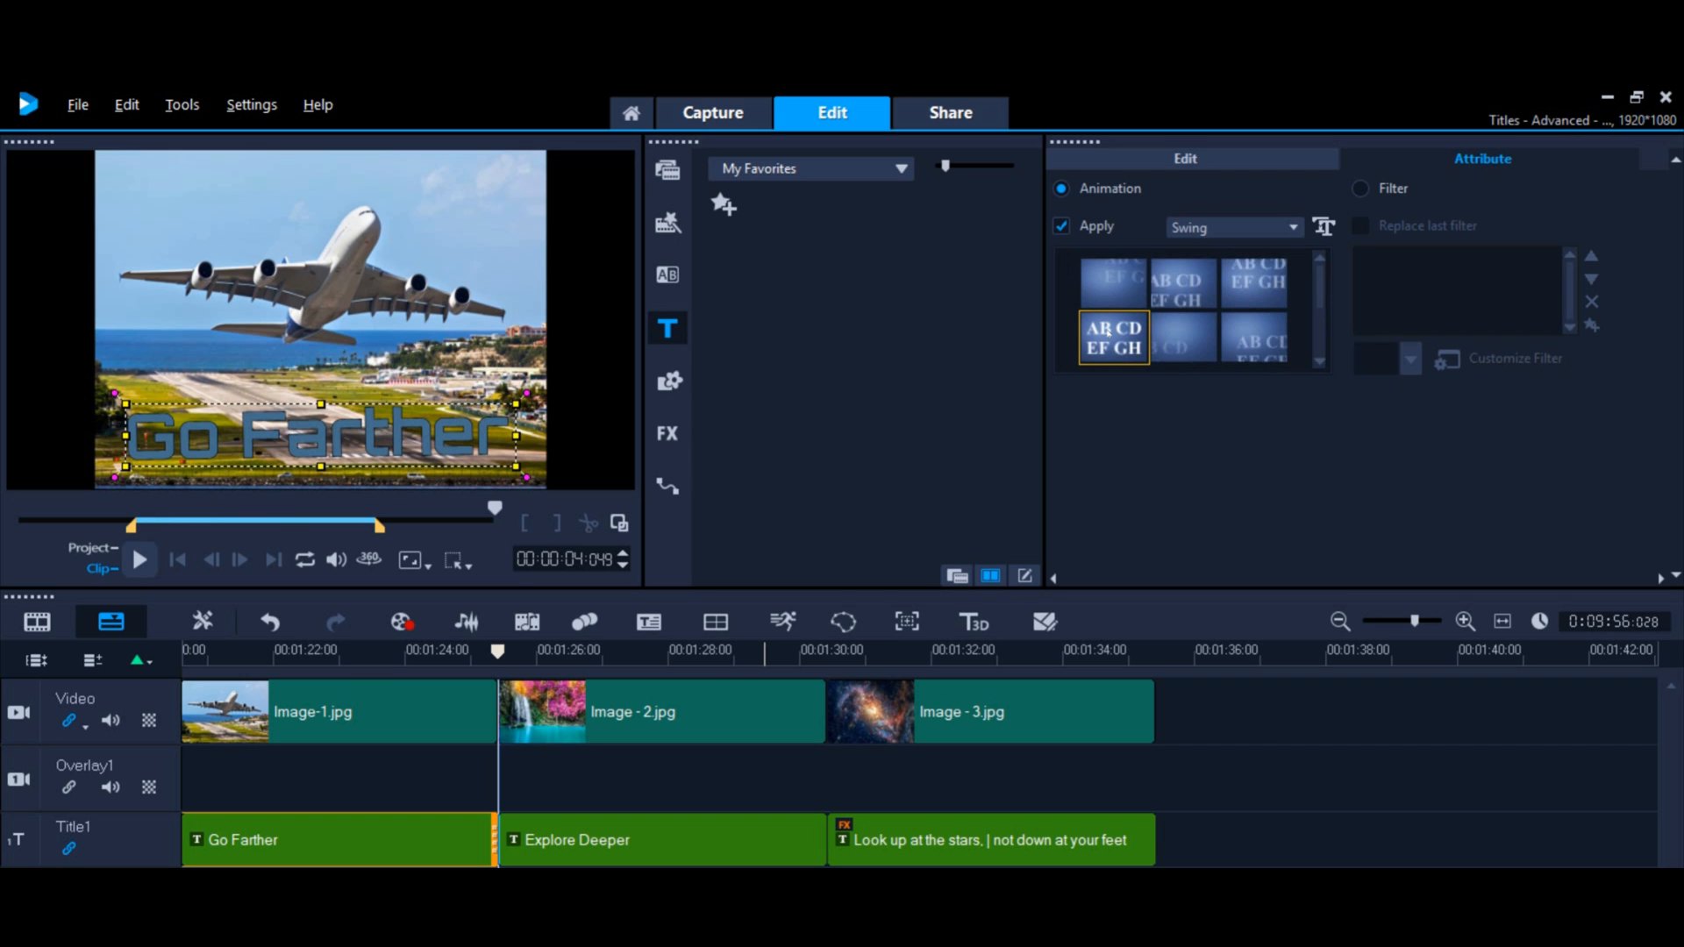
Play the project to preview the Swing animation on the "Go Farther" title
{"action": "left_click", "coordinate": [92, 548]}
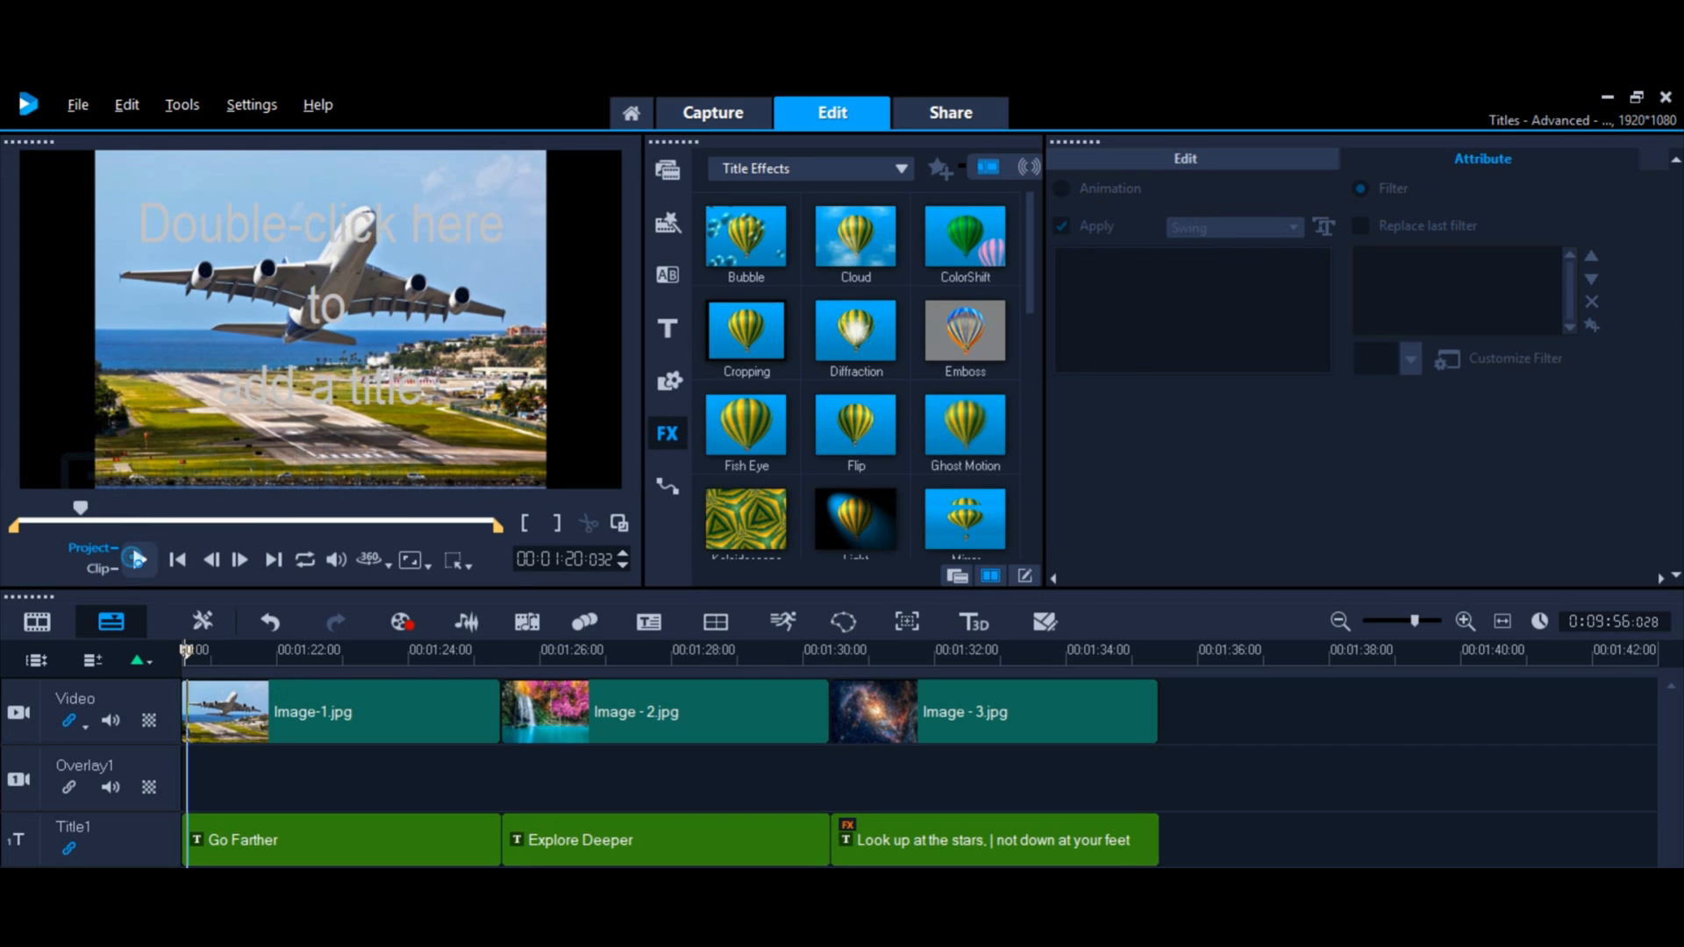
{"action": "left_click", "coordinate": [138, 559]}
{"action": "left_click", "coordinate": [139, 558]}
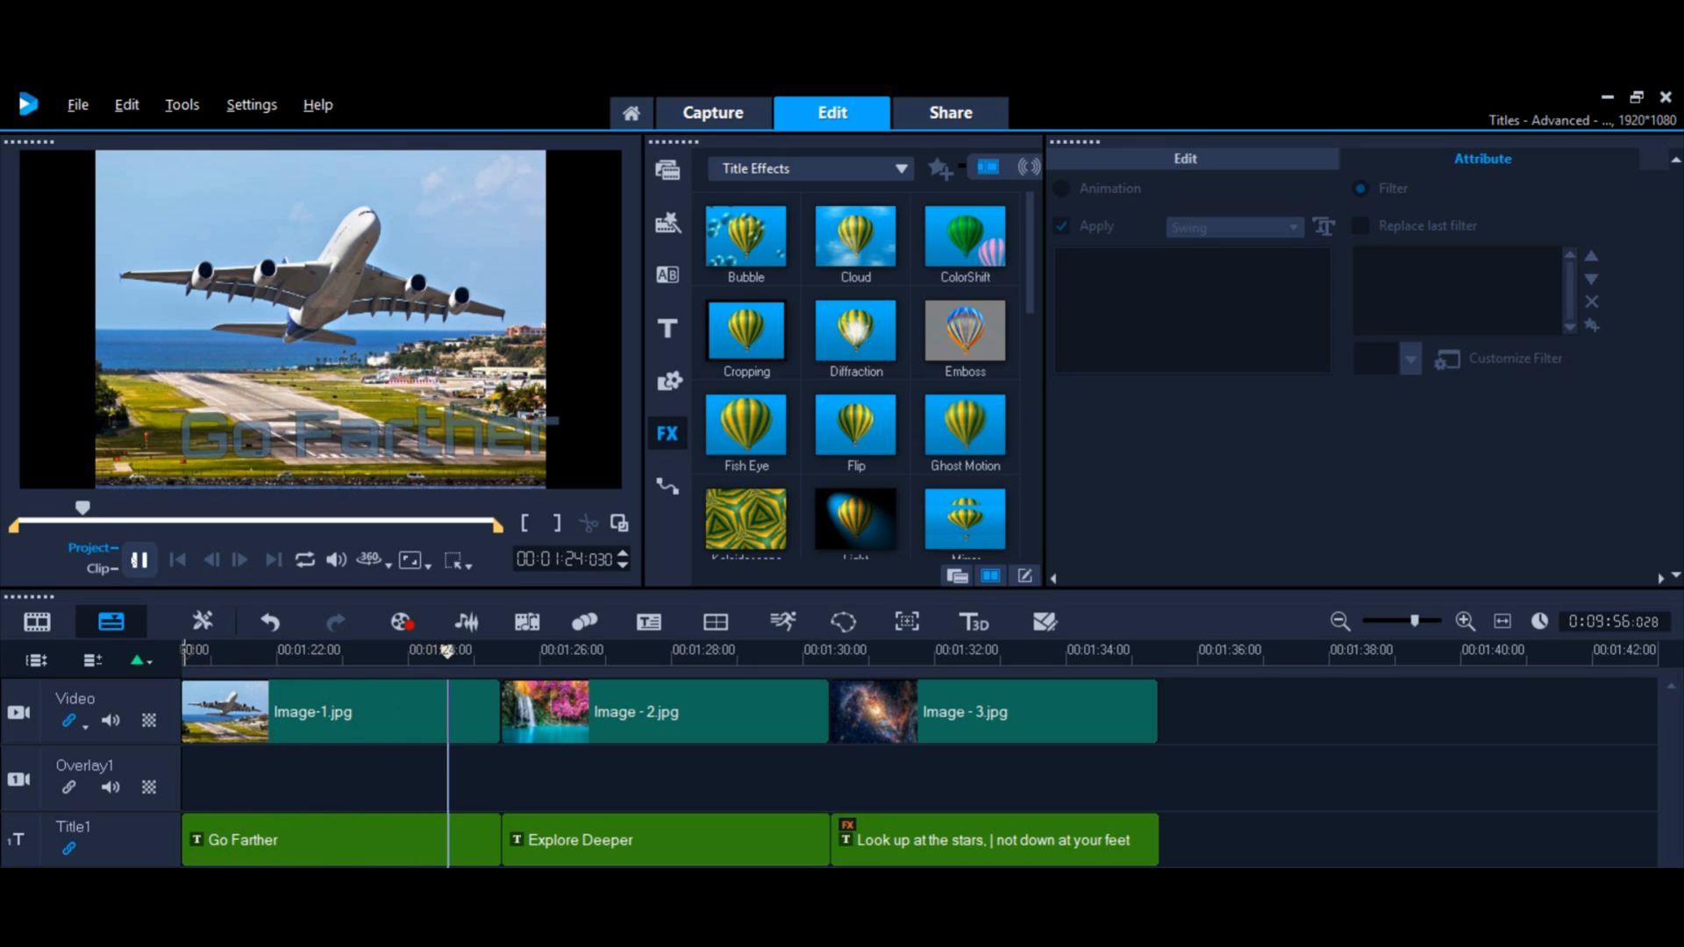
Lengthen the "Go Farther" title's animation pause slightly, then set its Swing pause option to Intermediate and preview the project
{"action": "left_click", "coordinate": [397, 844]}
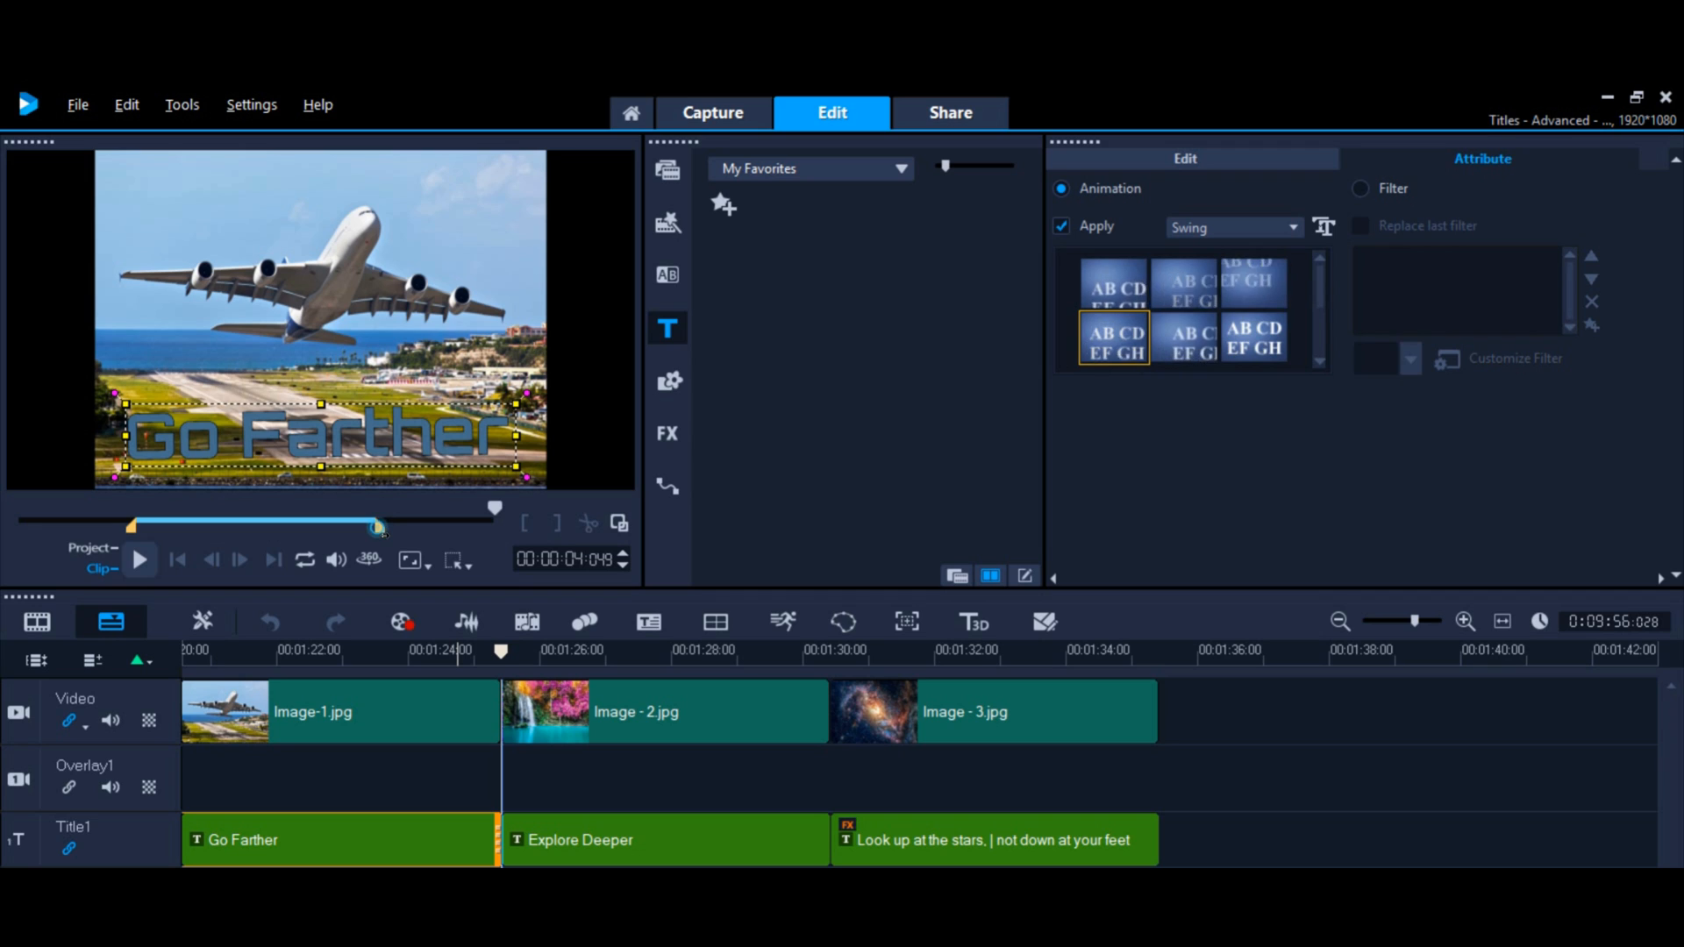
{"action": "left_click_drag", "start_coordinate": [377, 528], "coordinate": [405, 533]}
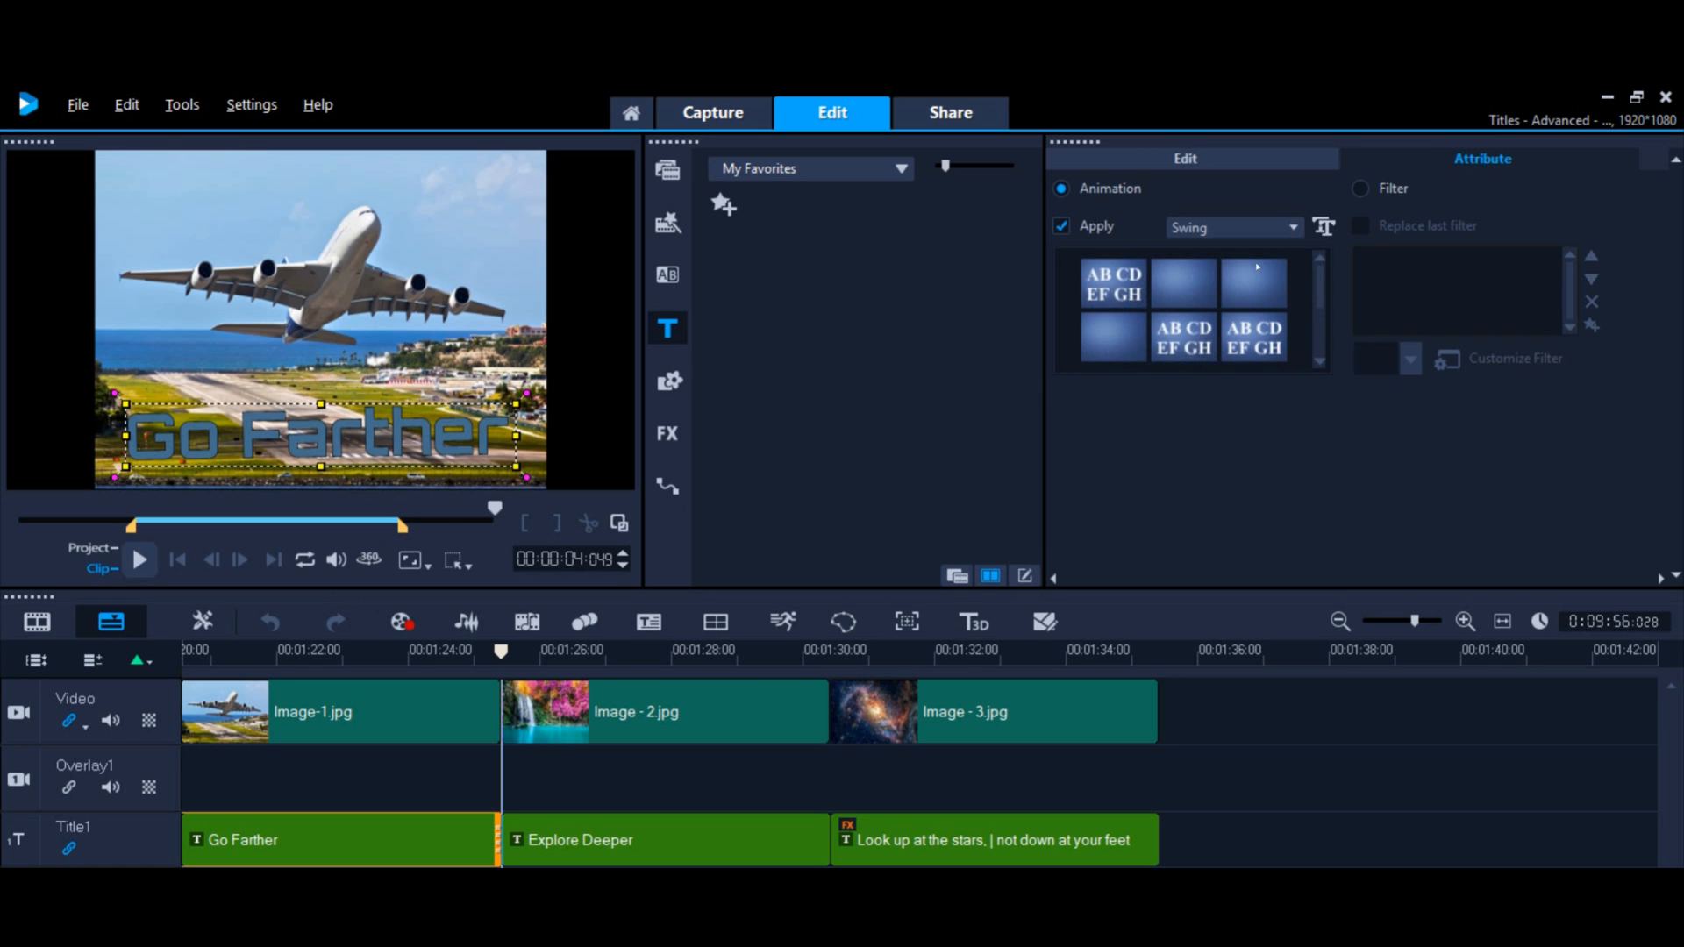
{"action": "left_click", "coordinate": [1323, 227]}
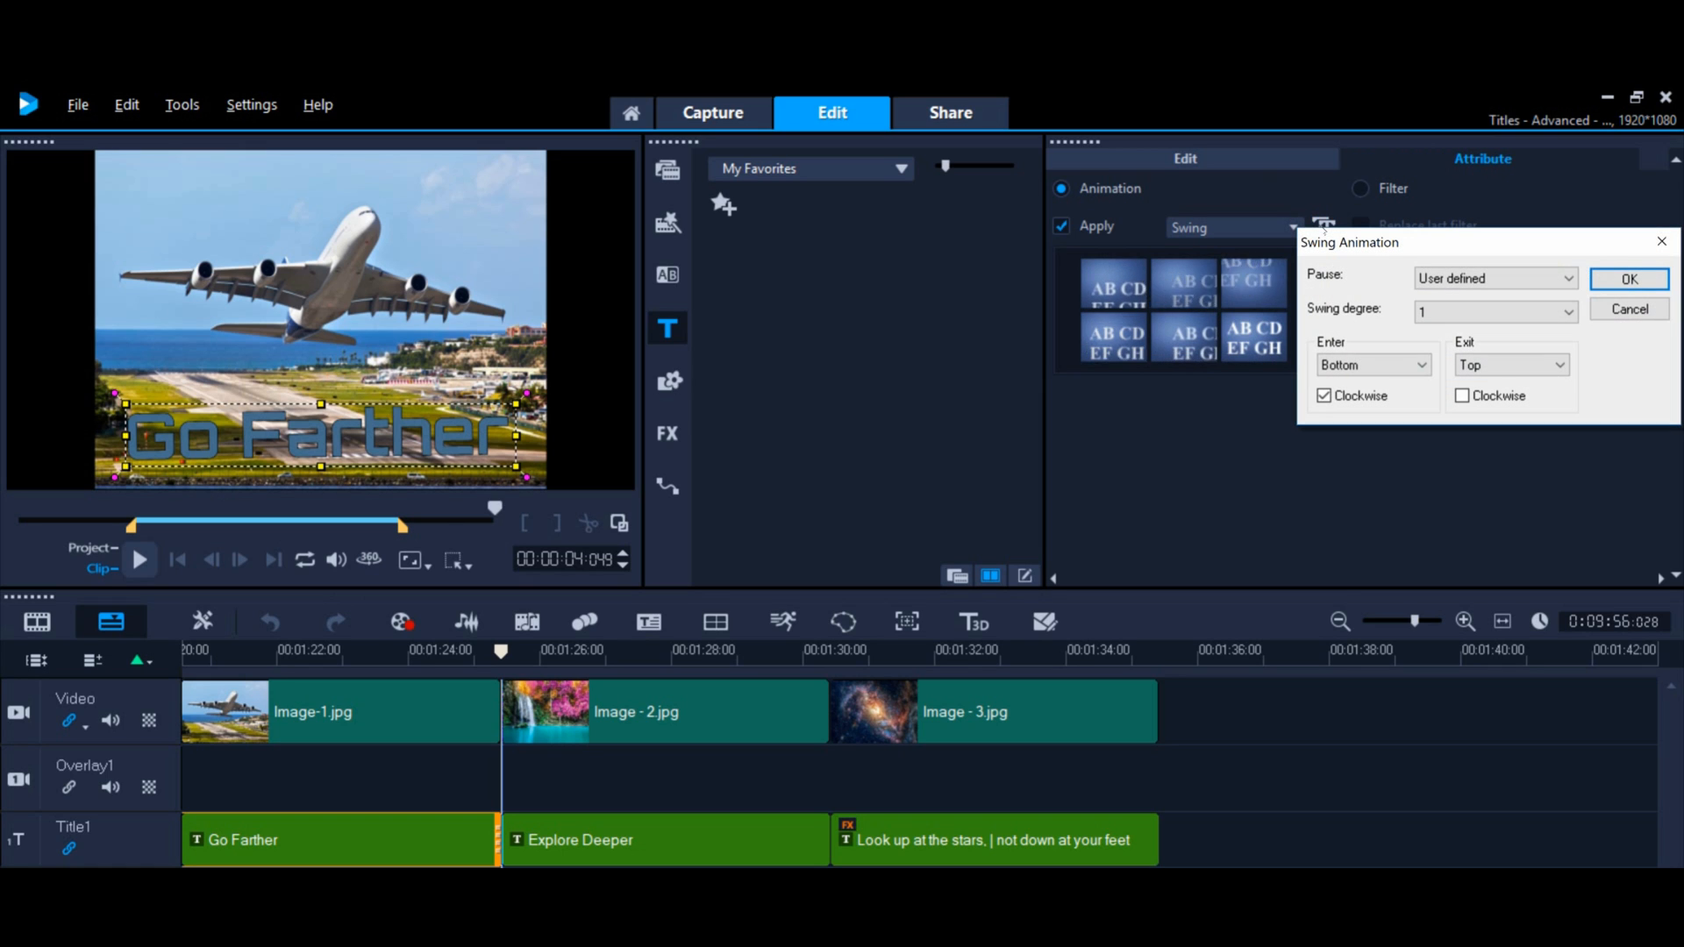
{"action": "left_click", "coordinate": [1491, 279]}
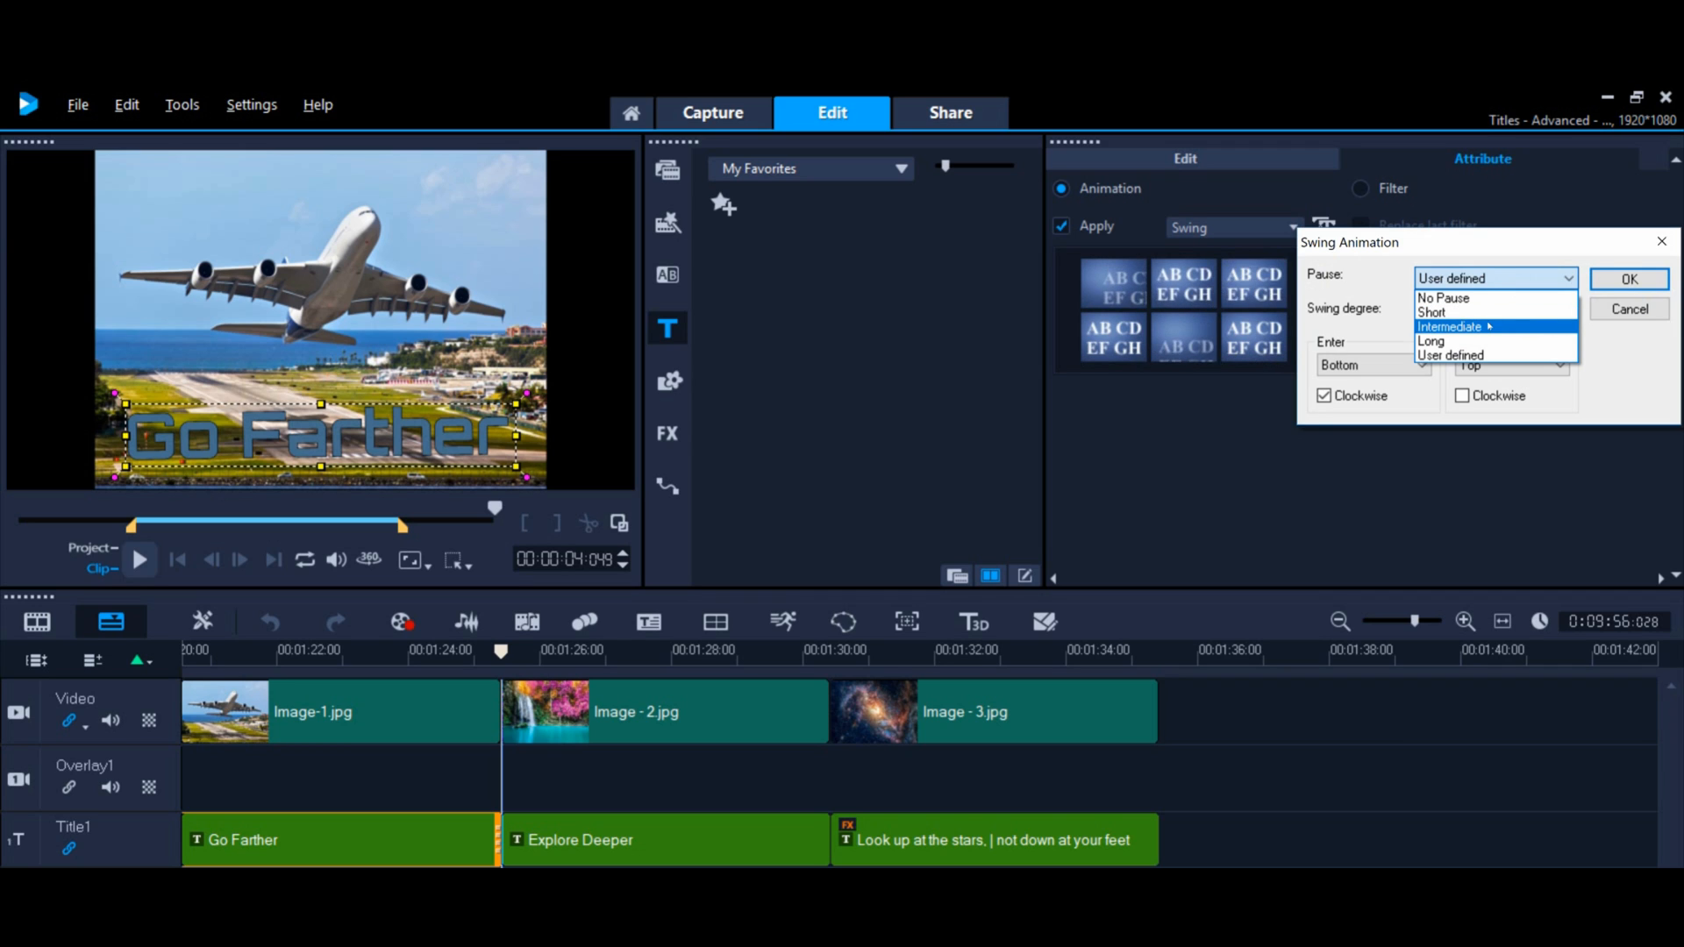
{"action": "left_click", "coordinate": [1488, 326]}
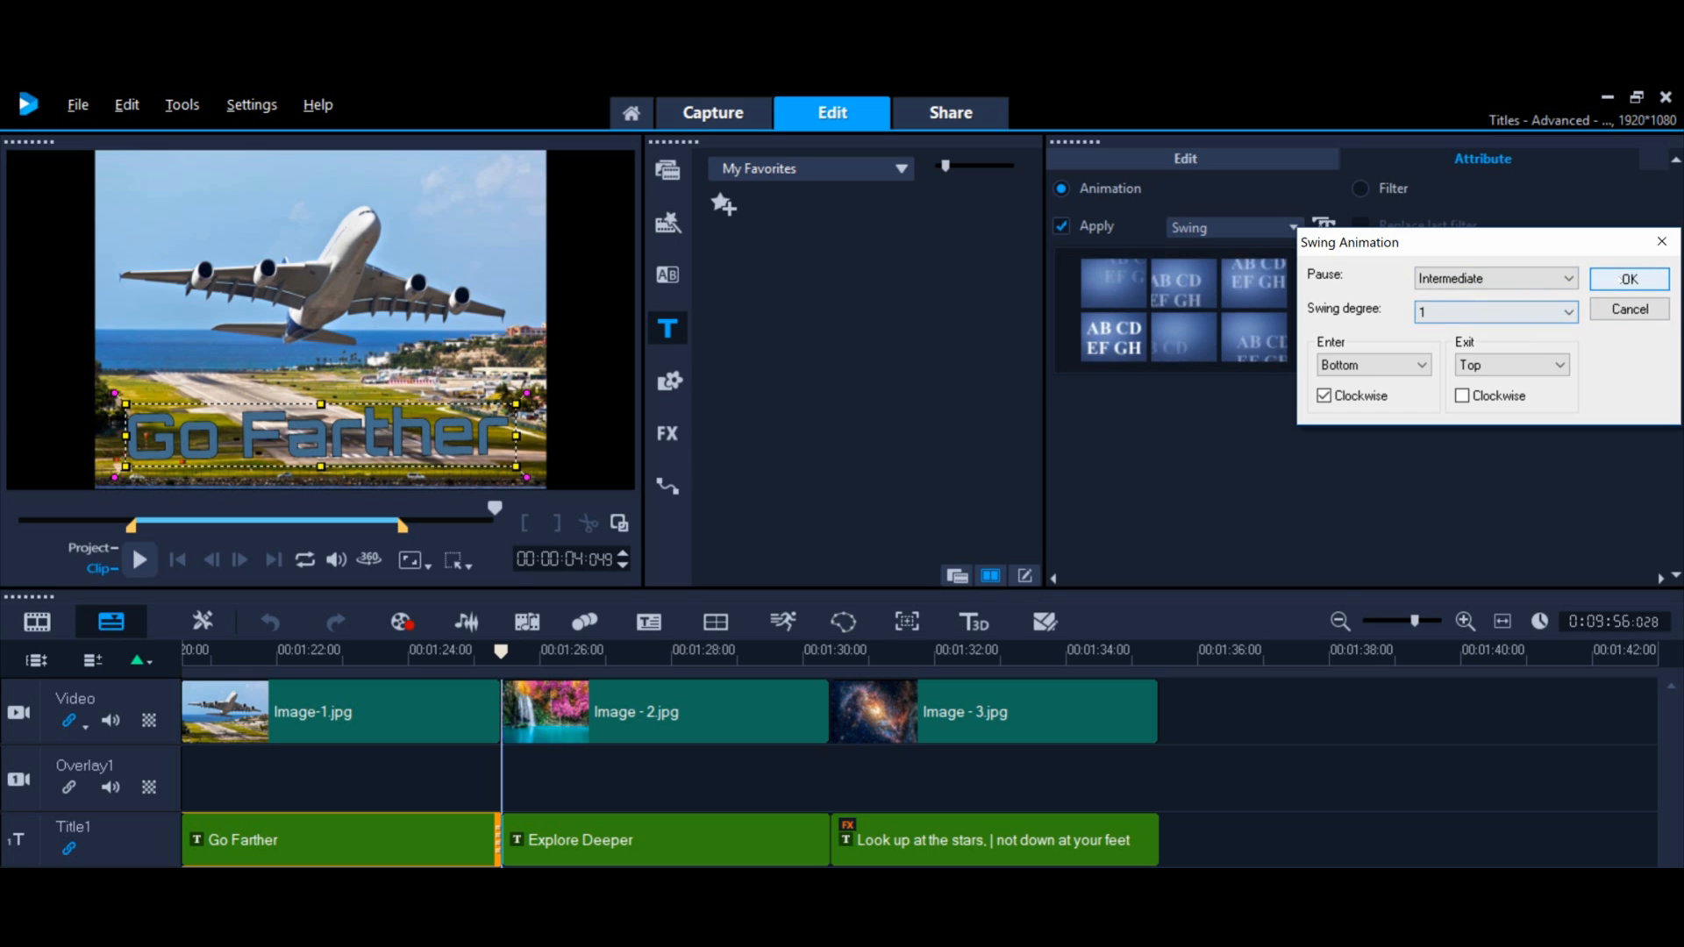
{"action": "left_click", "coordinate": [1628, 279]}
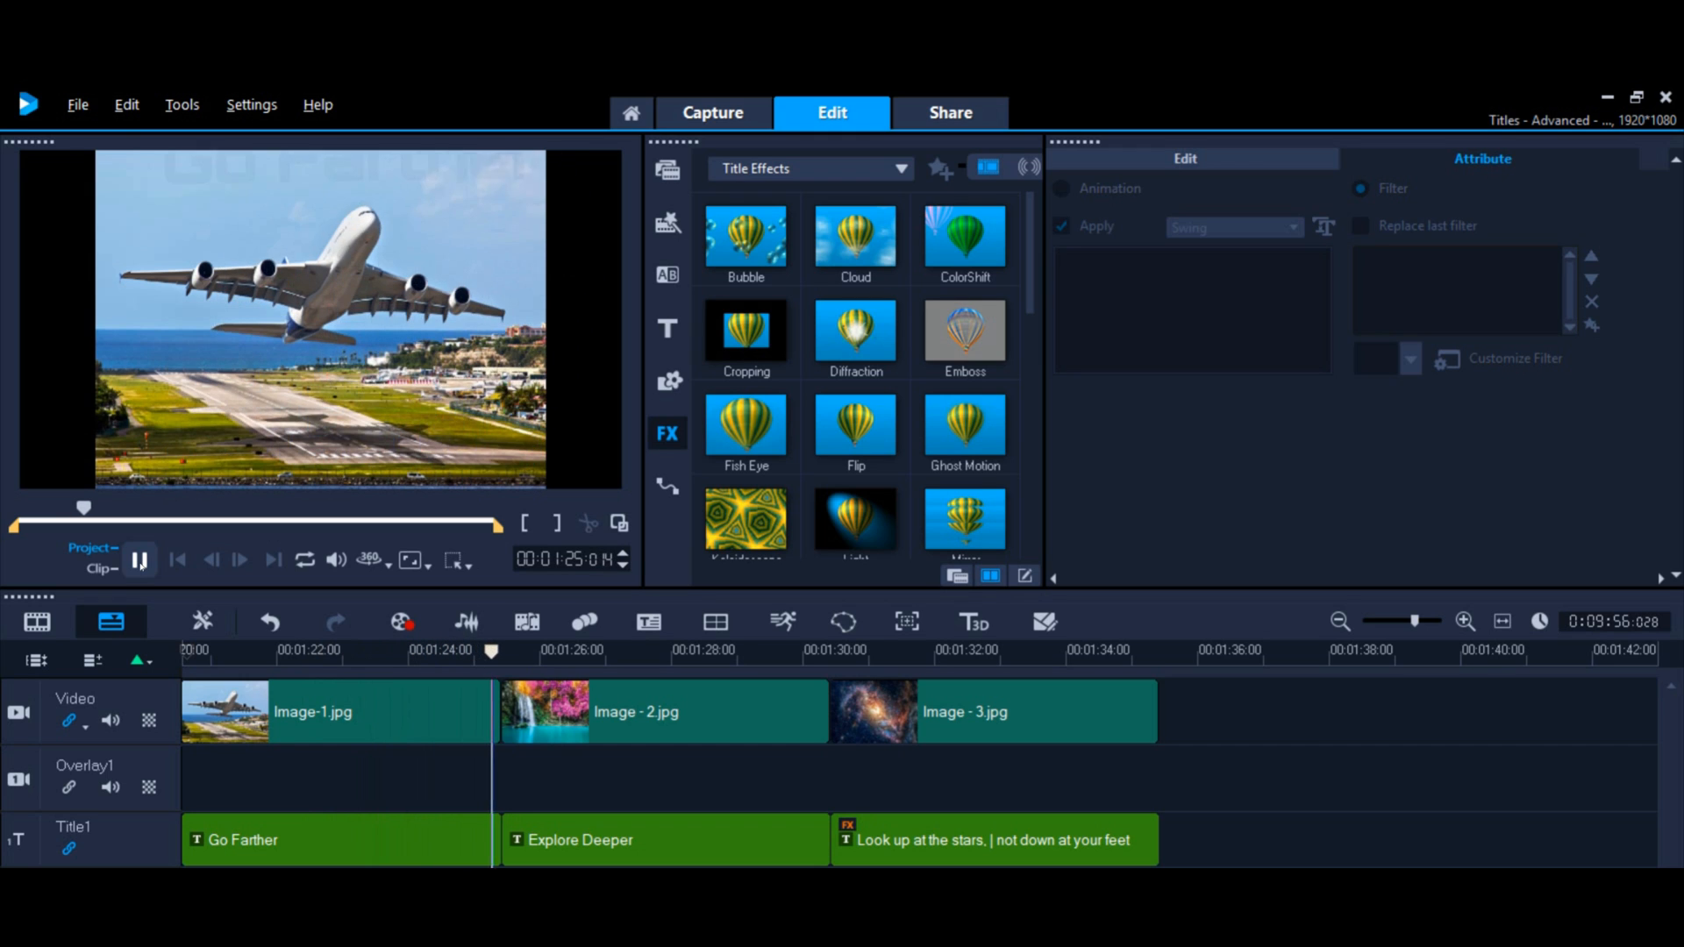
{"action": "left_click", "coordinate": [138, 559]}
Add the Vignette and Wind title effects as filters to the "Go Farther" title
{"action": "double_click", "coordinate": [296, 835]}
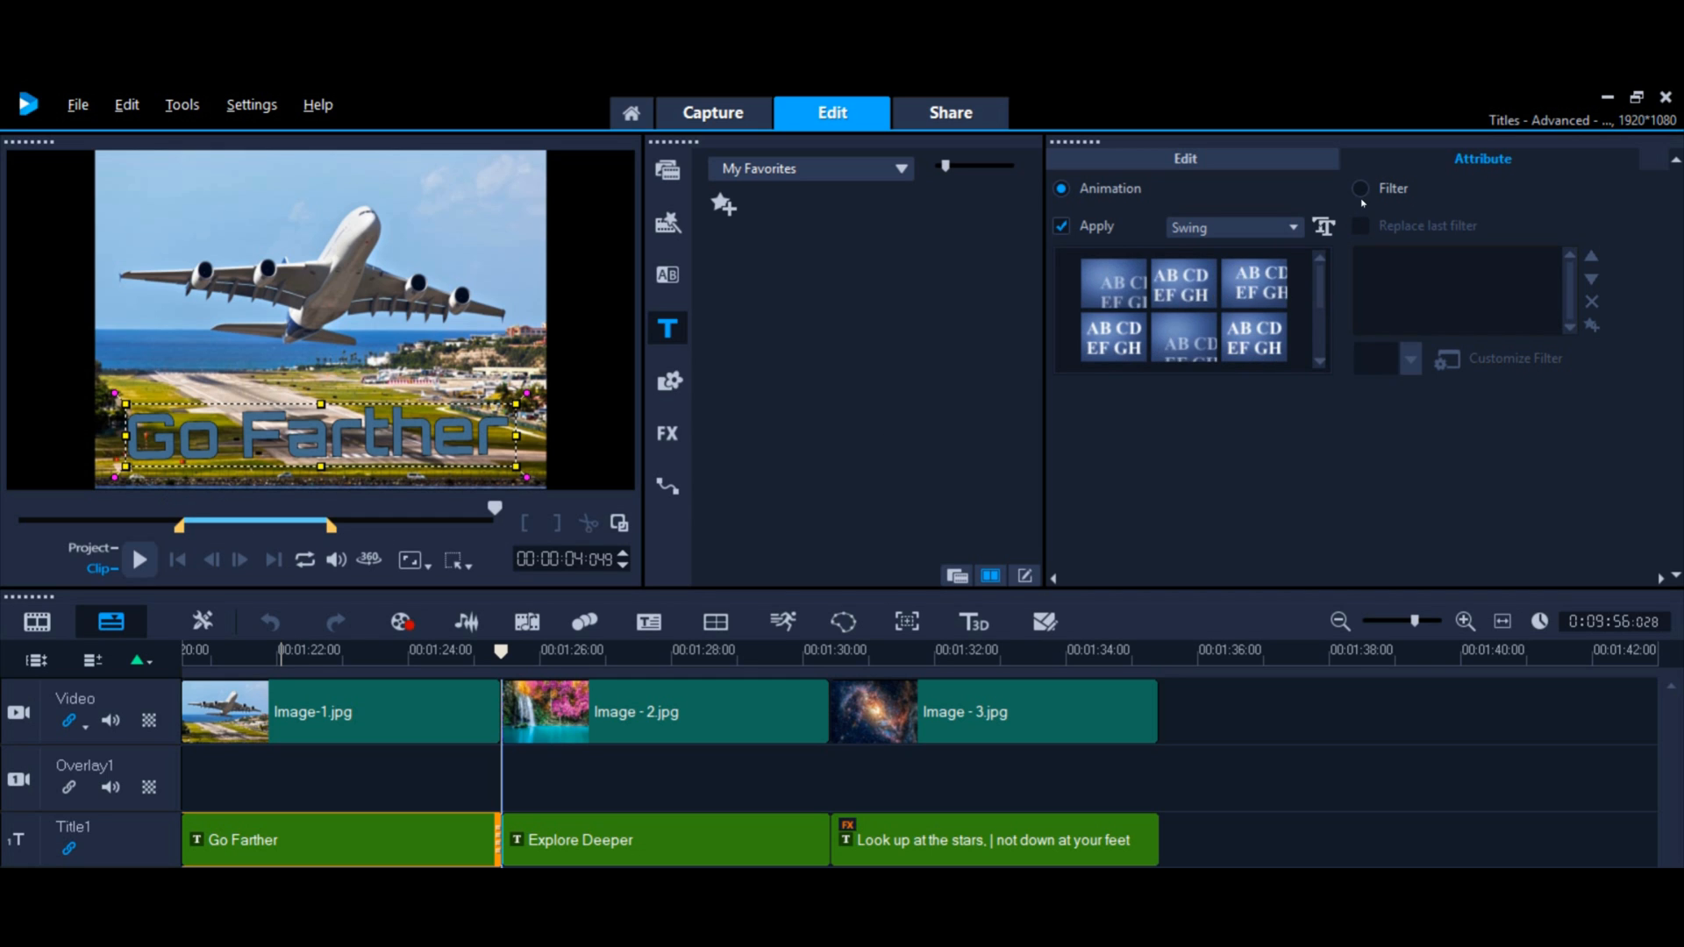
{"action": "left_click", "coordinate": [1362, 190]}
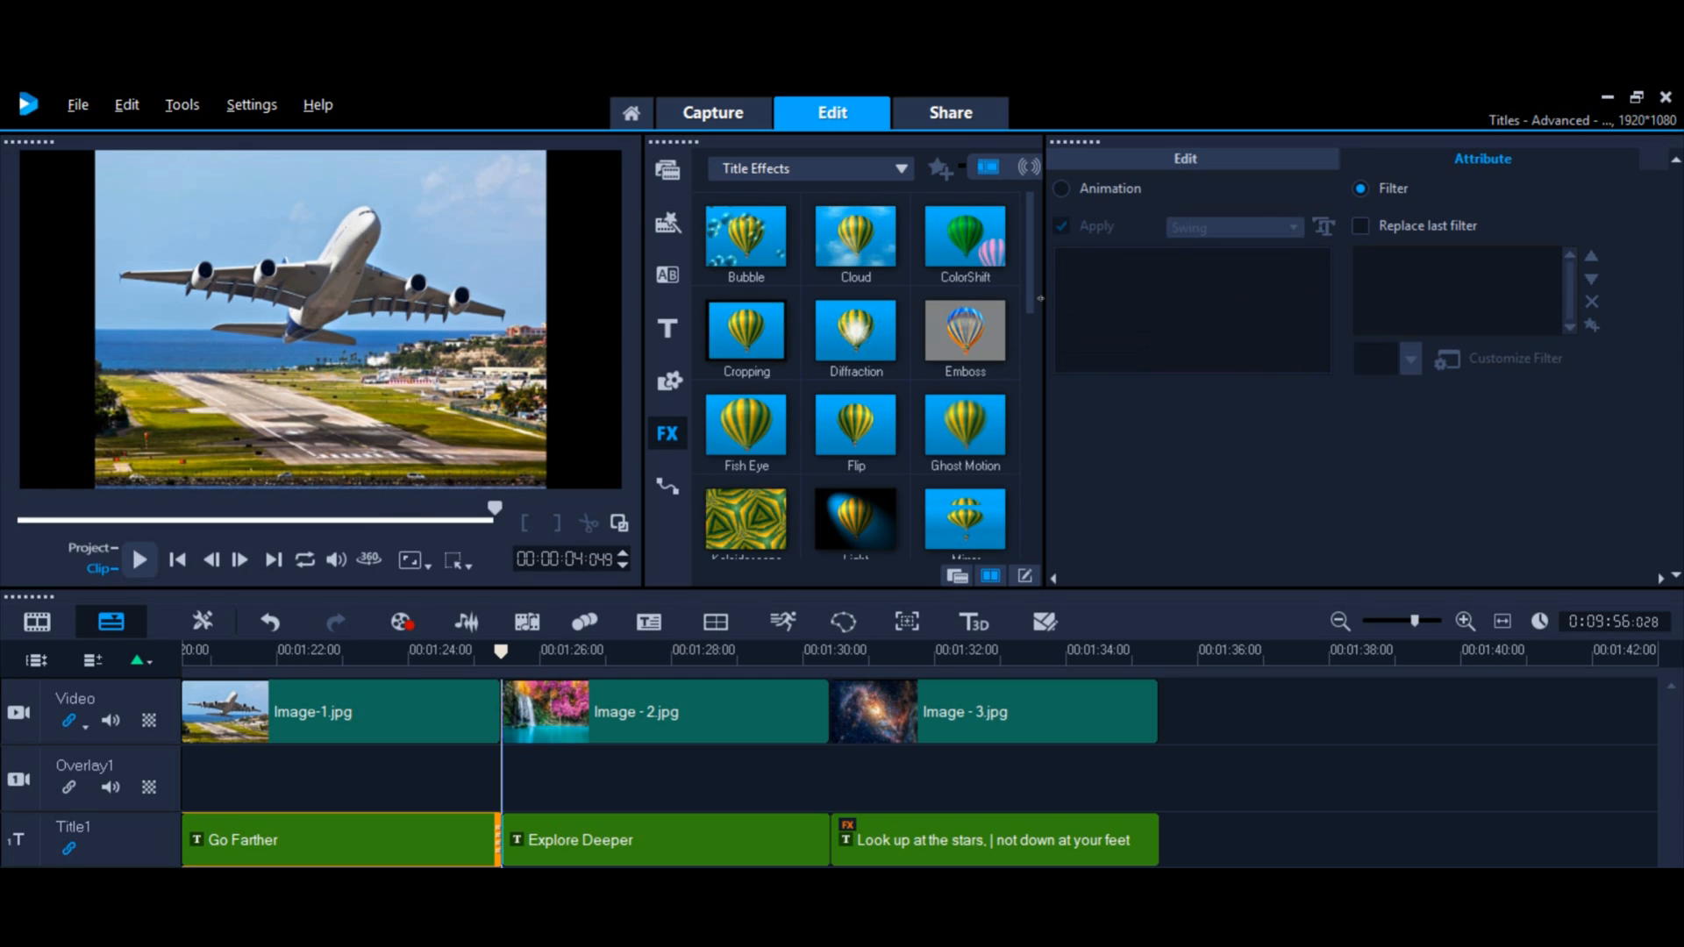
{"action": "left_click_drag", "start_coordinate": [1033, 291], "coordinate": [1028, 550]}
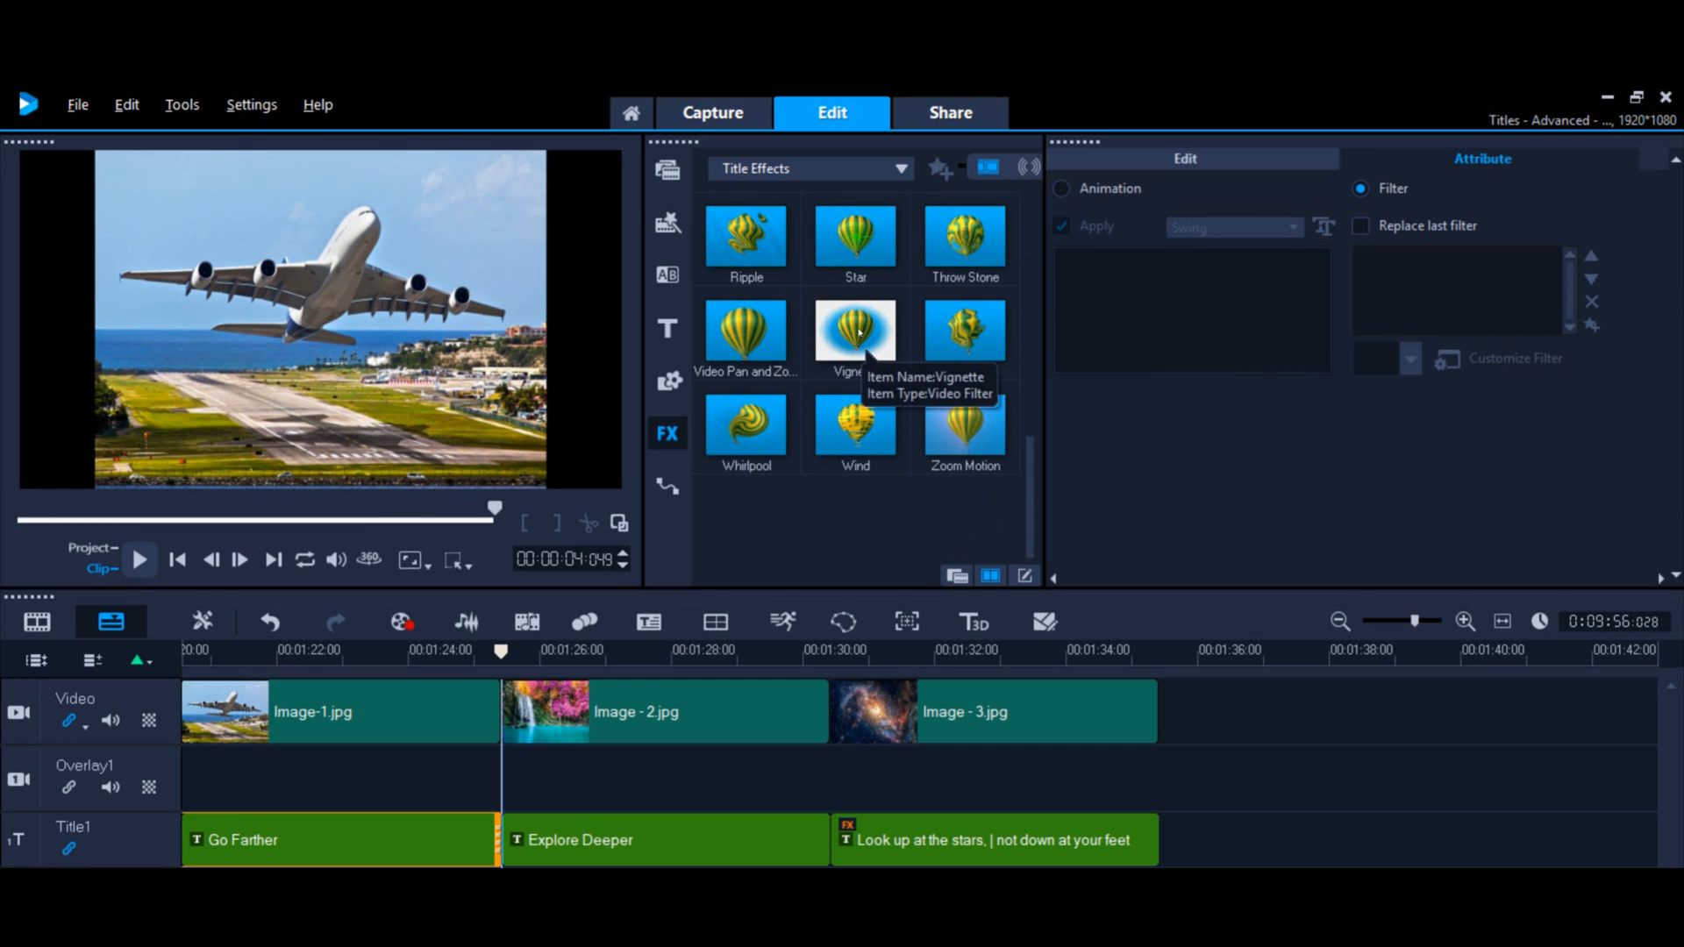
{"action": "left_click_drag", "start_coordinate": [867, 354], "coordinate": [370, 846]}
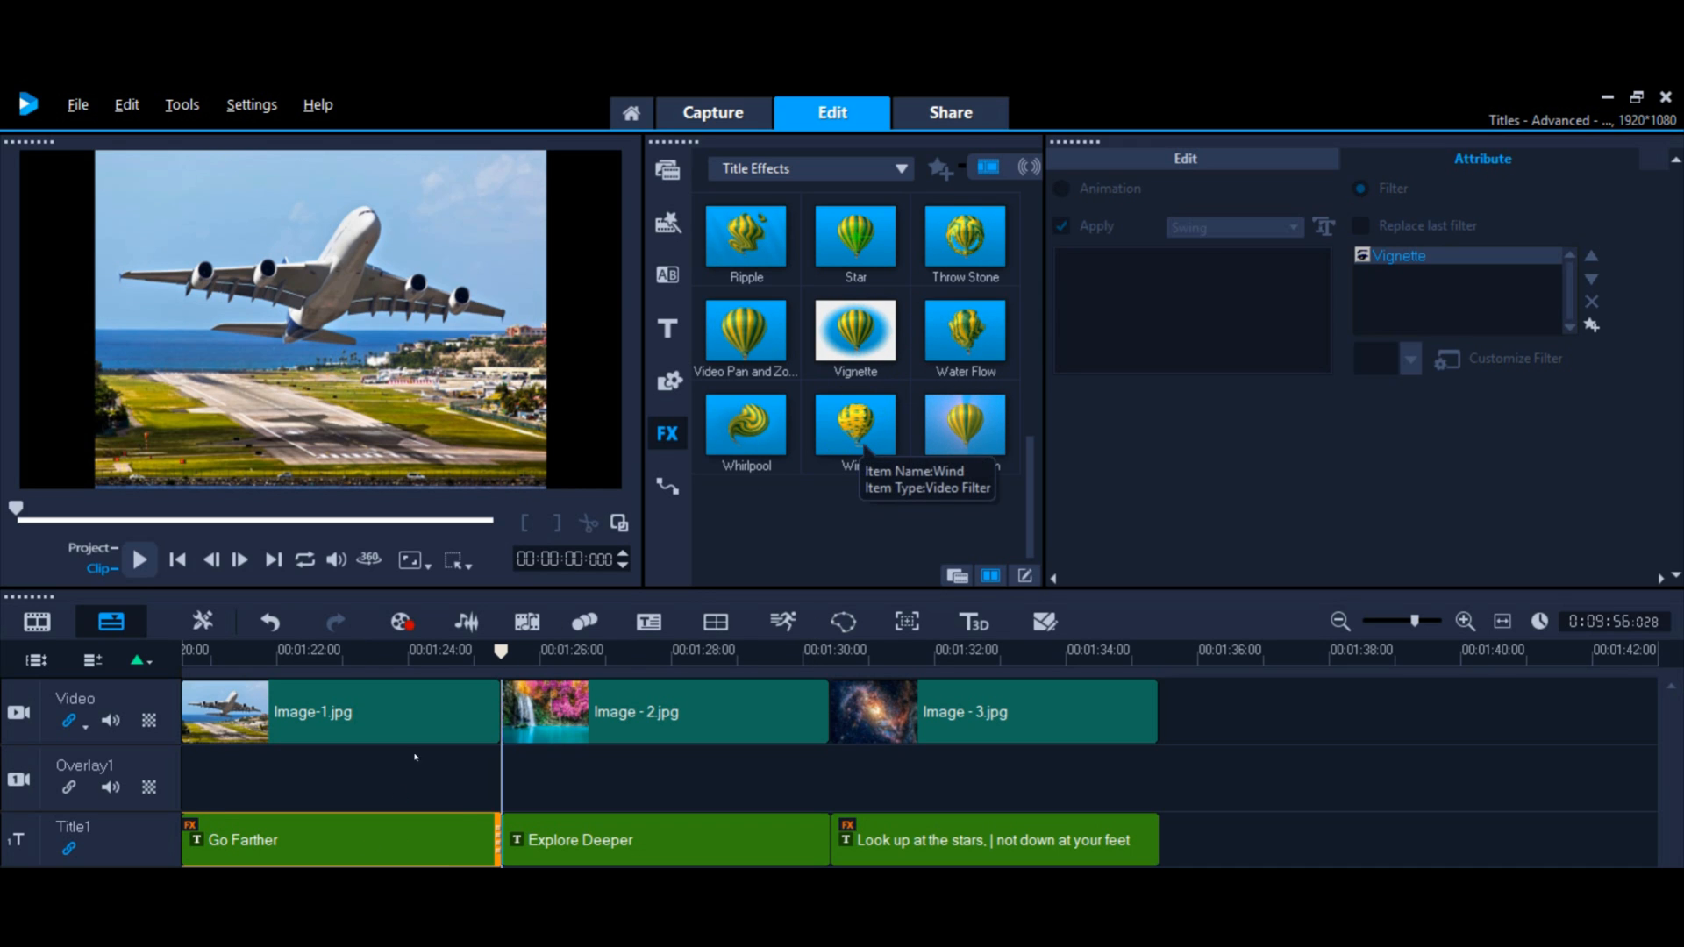
{"action": "left_click_drag", "start_coordinate": [855, 428], "coordinate": [381, 844]}
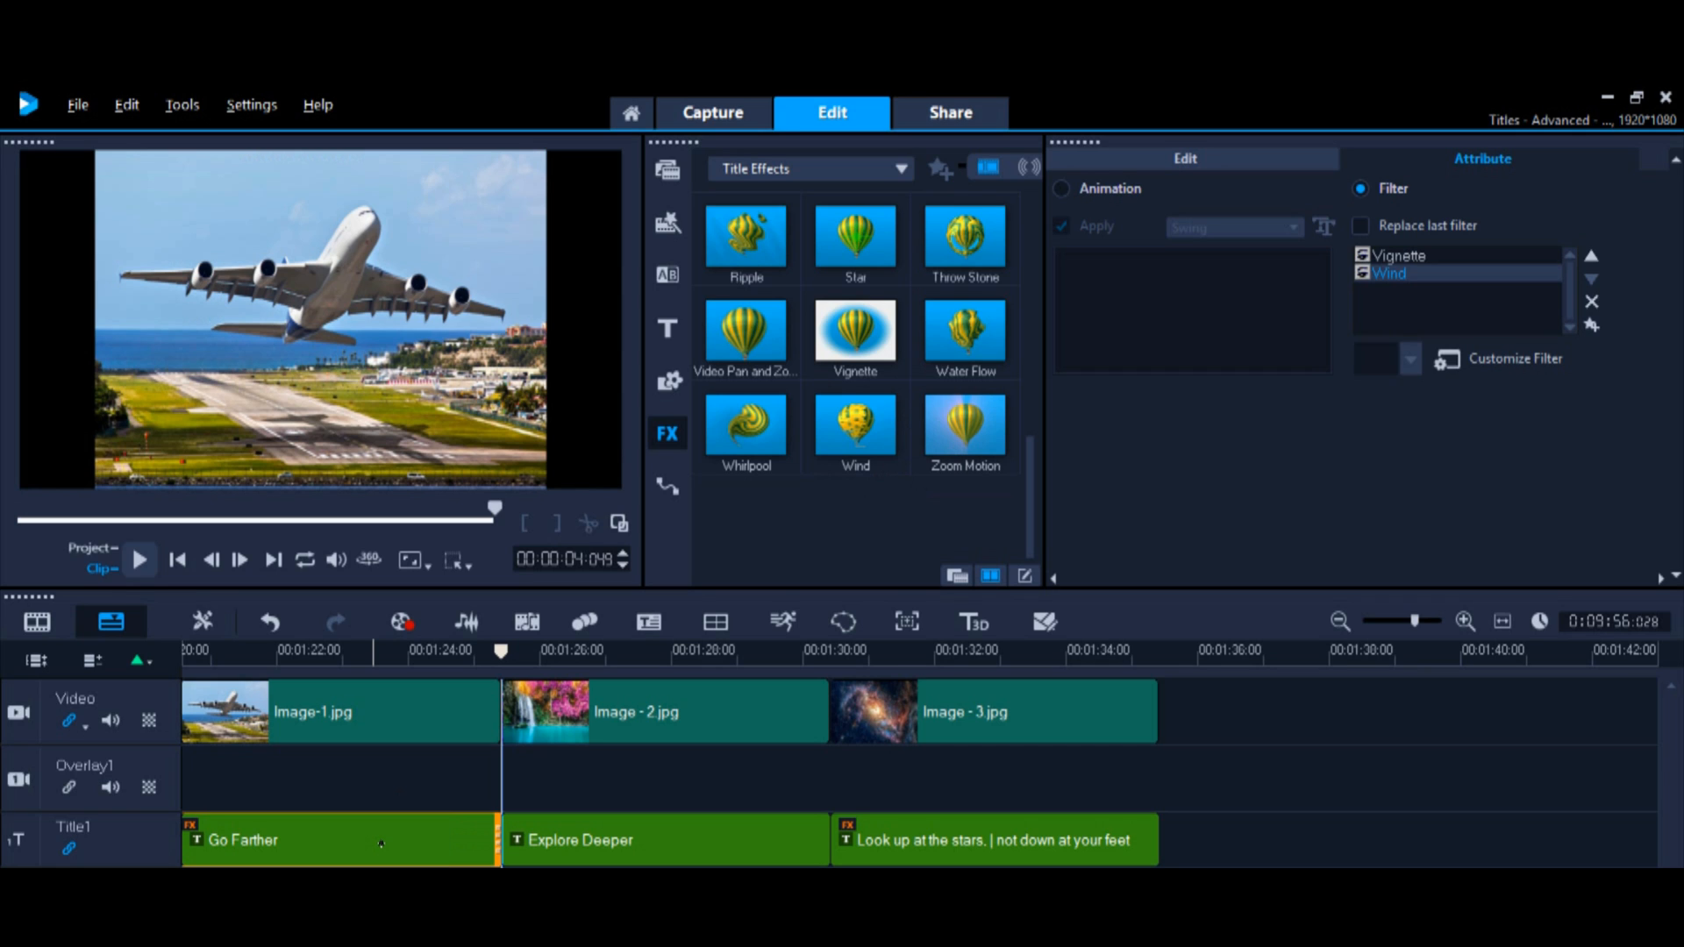
Examine the Vignette filter's customization options, including its keyframe timeline, matte color and shape choices, and close without changes
{"action": "left_click", "coordinate": [1509, 255]}
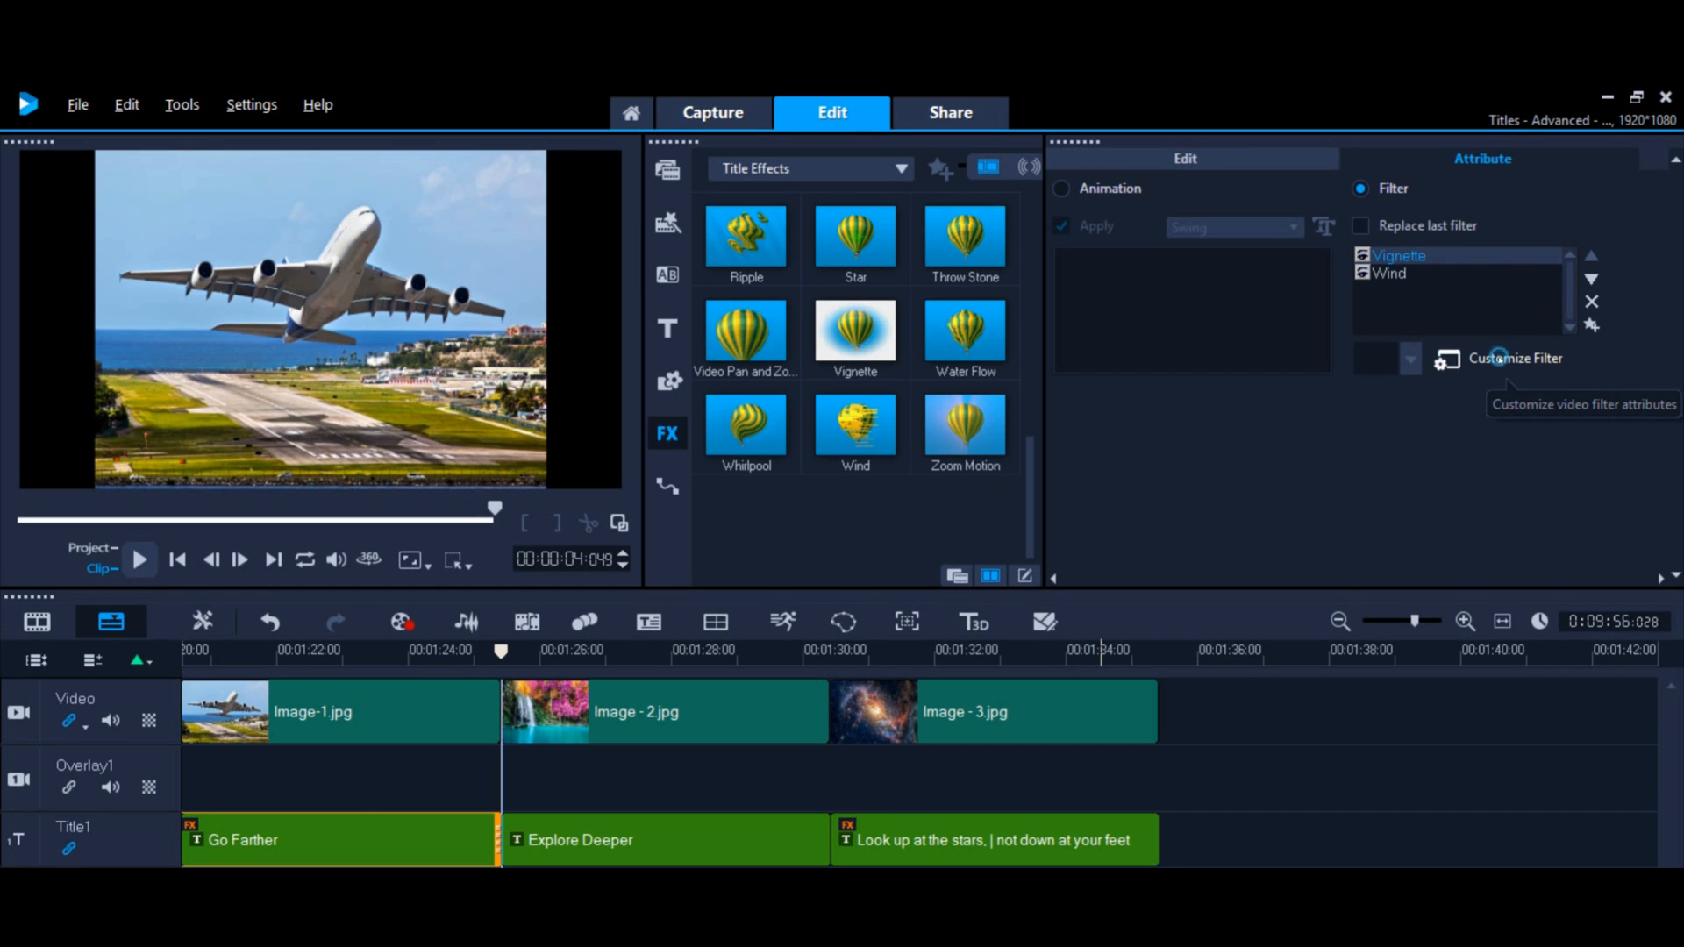
{"action": "left_click", "coordinate": [1501, 359]}
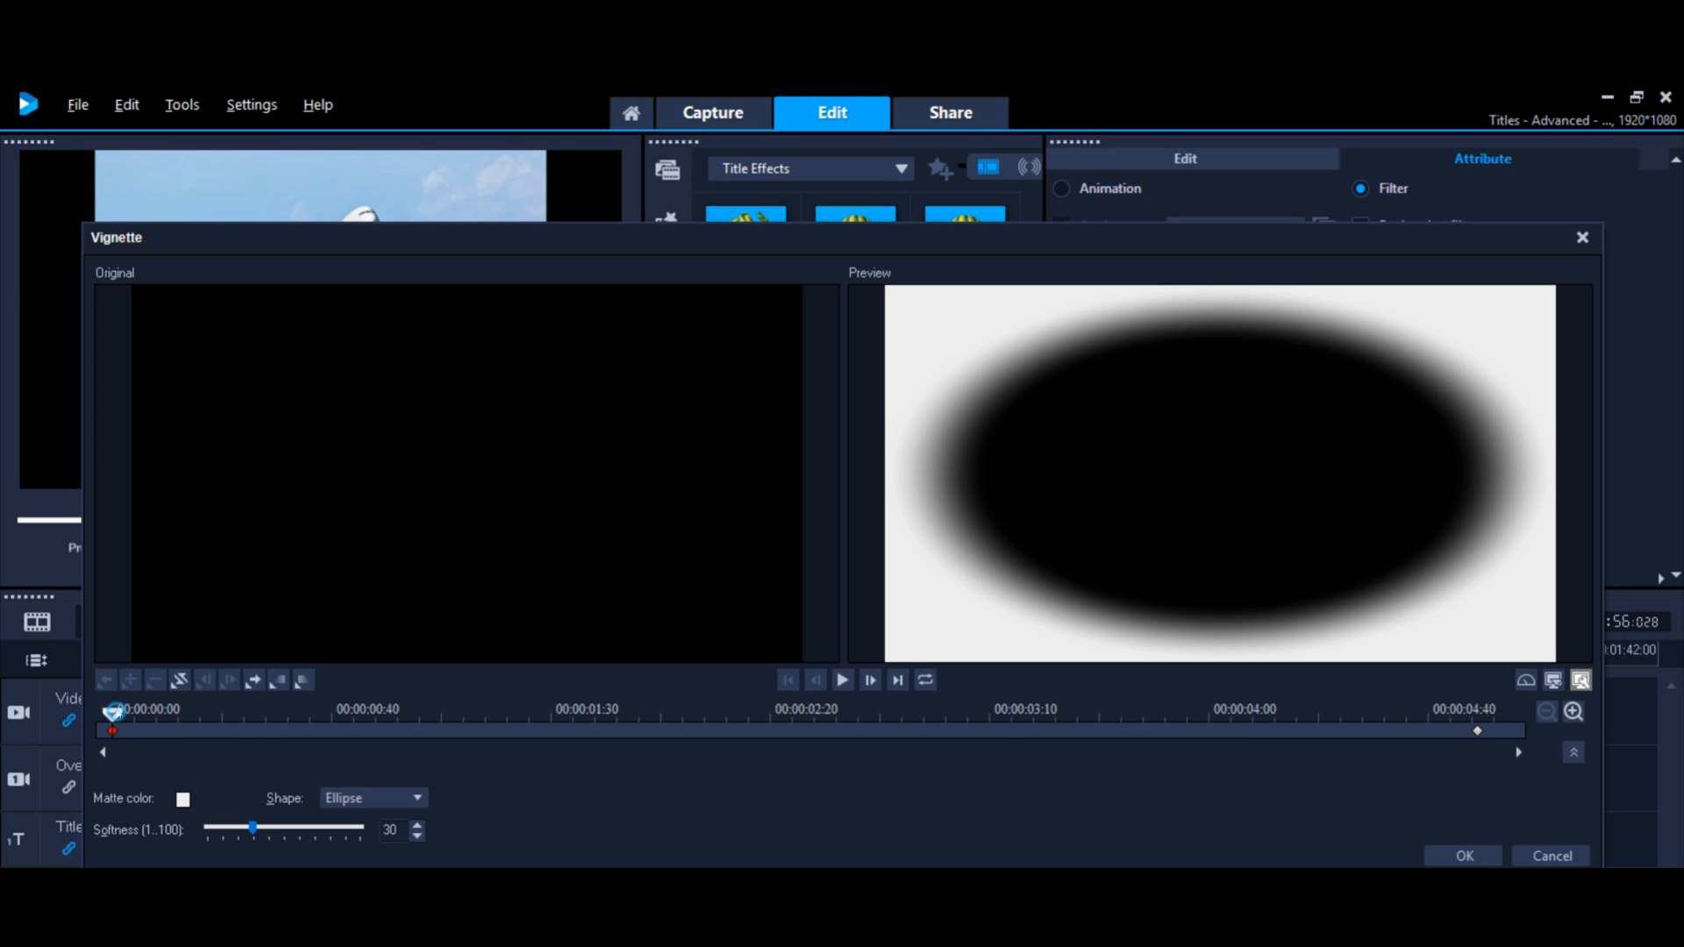
{"action": "left_click_drag", "start_coordinate": [112, 712], "coordinate": [127, 713]}
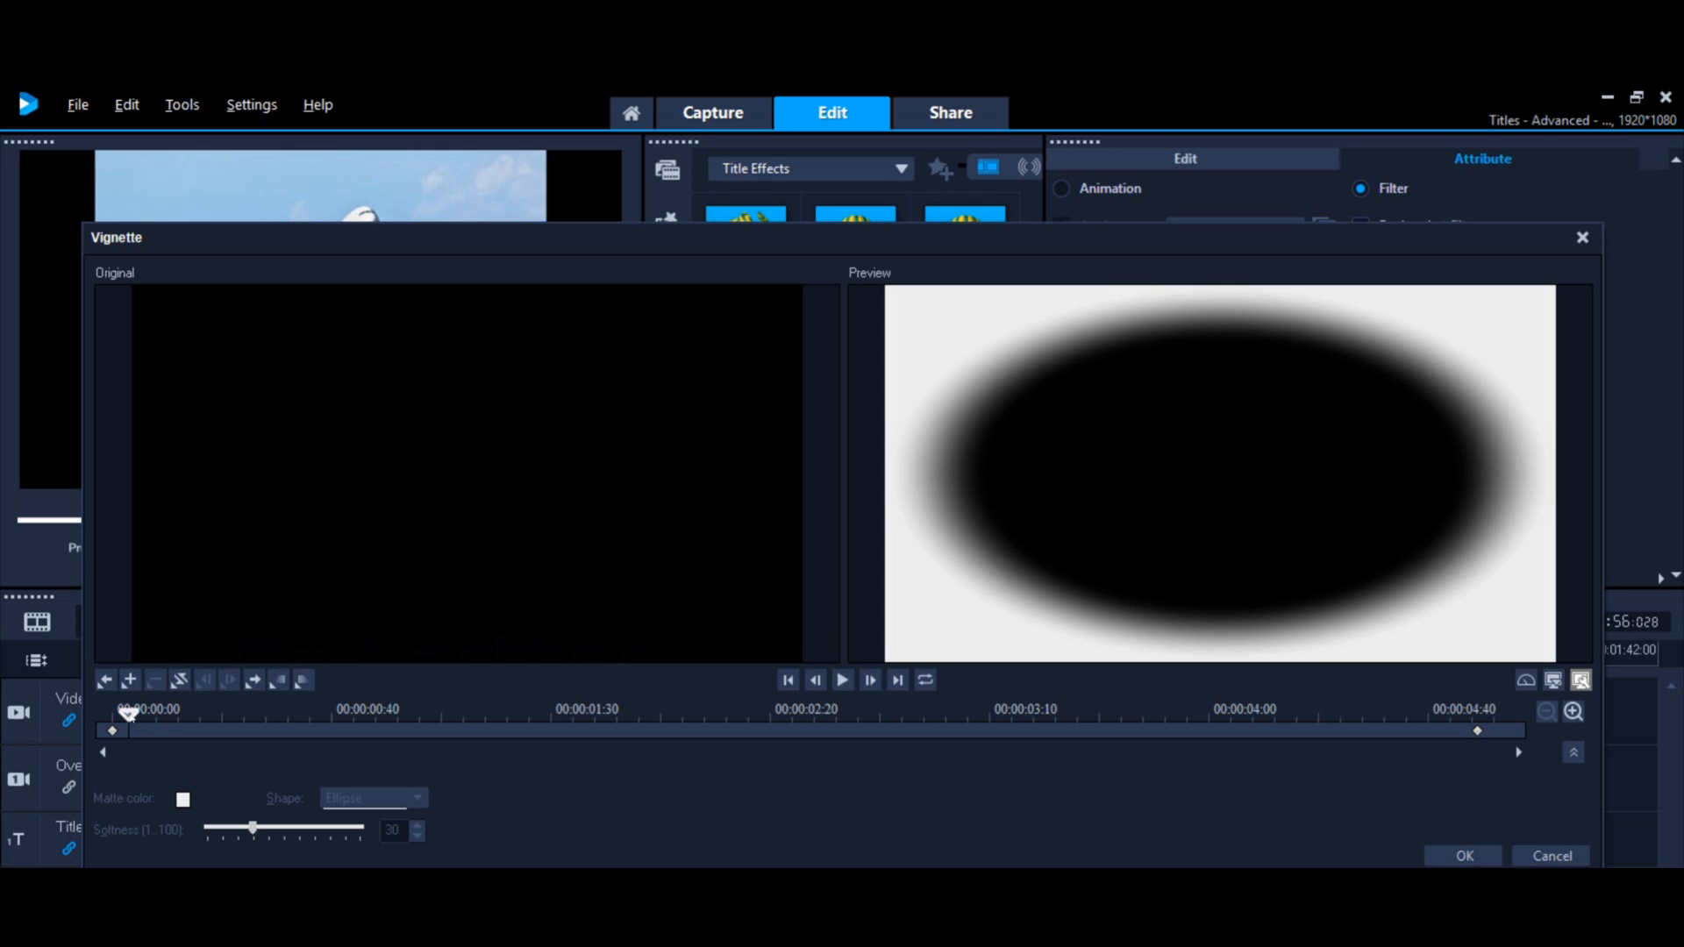
{"action": "left_click_drag", "start_coordinate": [128, 713], "coordinate": [112, 713]}
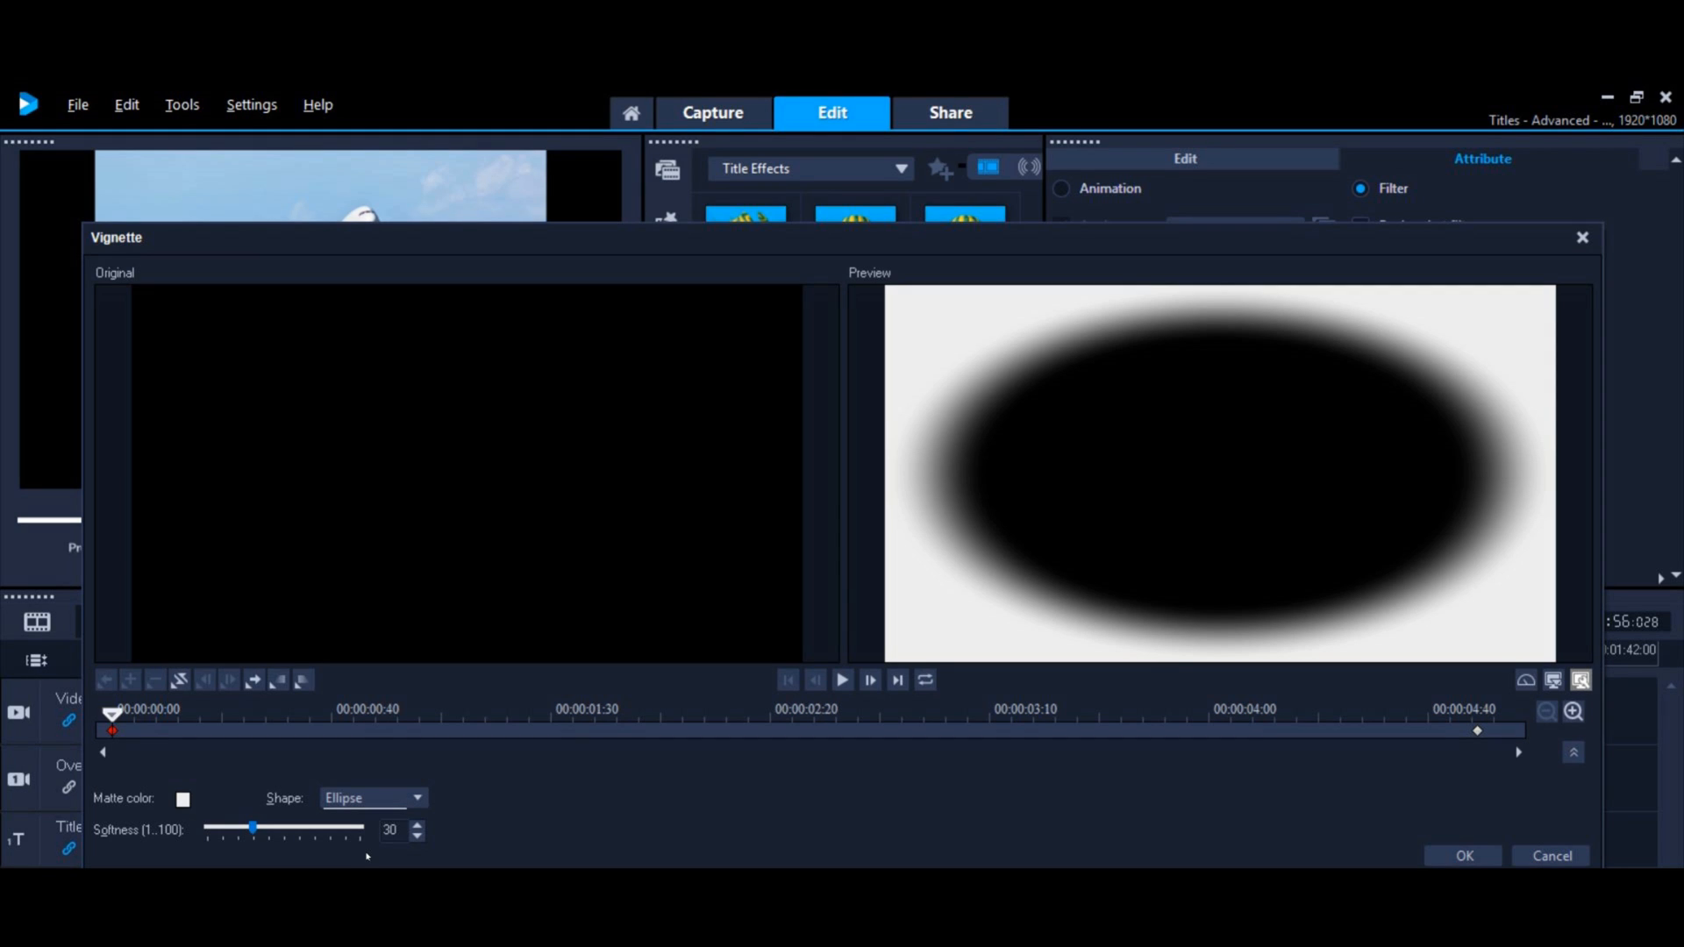
{"action": "left_click", "coordinate": [185, 799]}
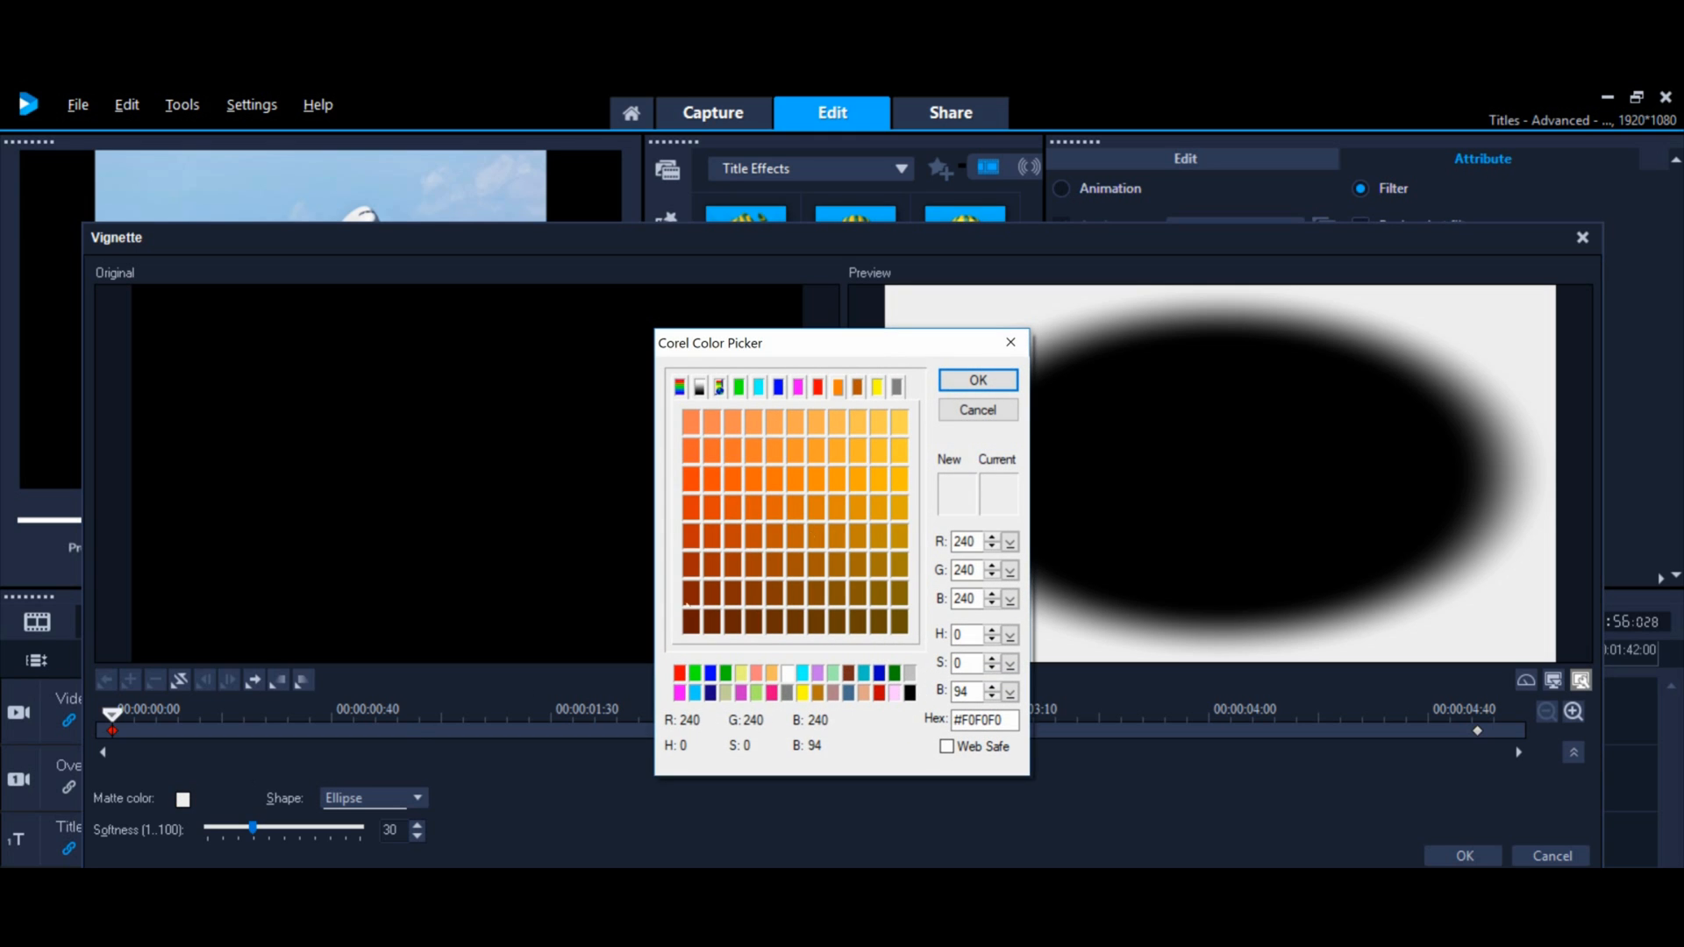
{"action": "left_click", "coordinate": [978, 409]}
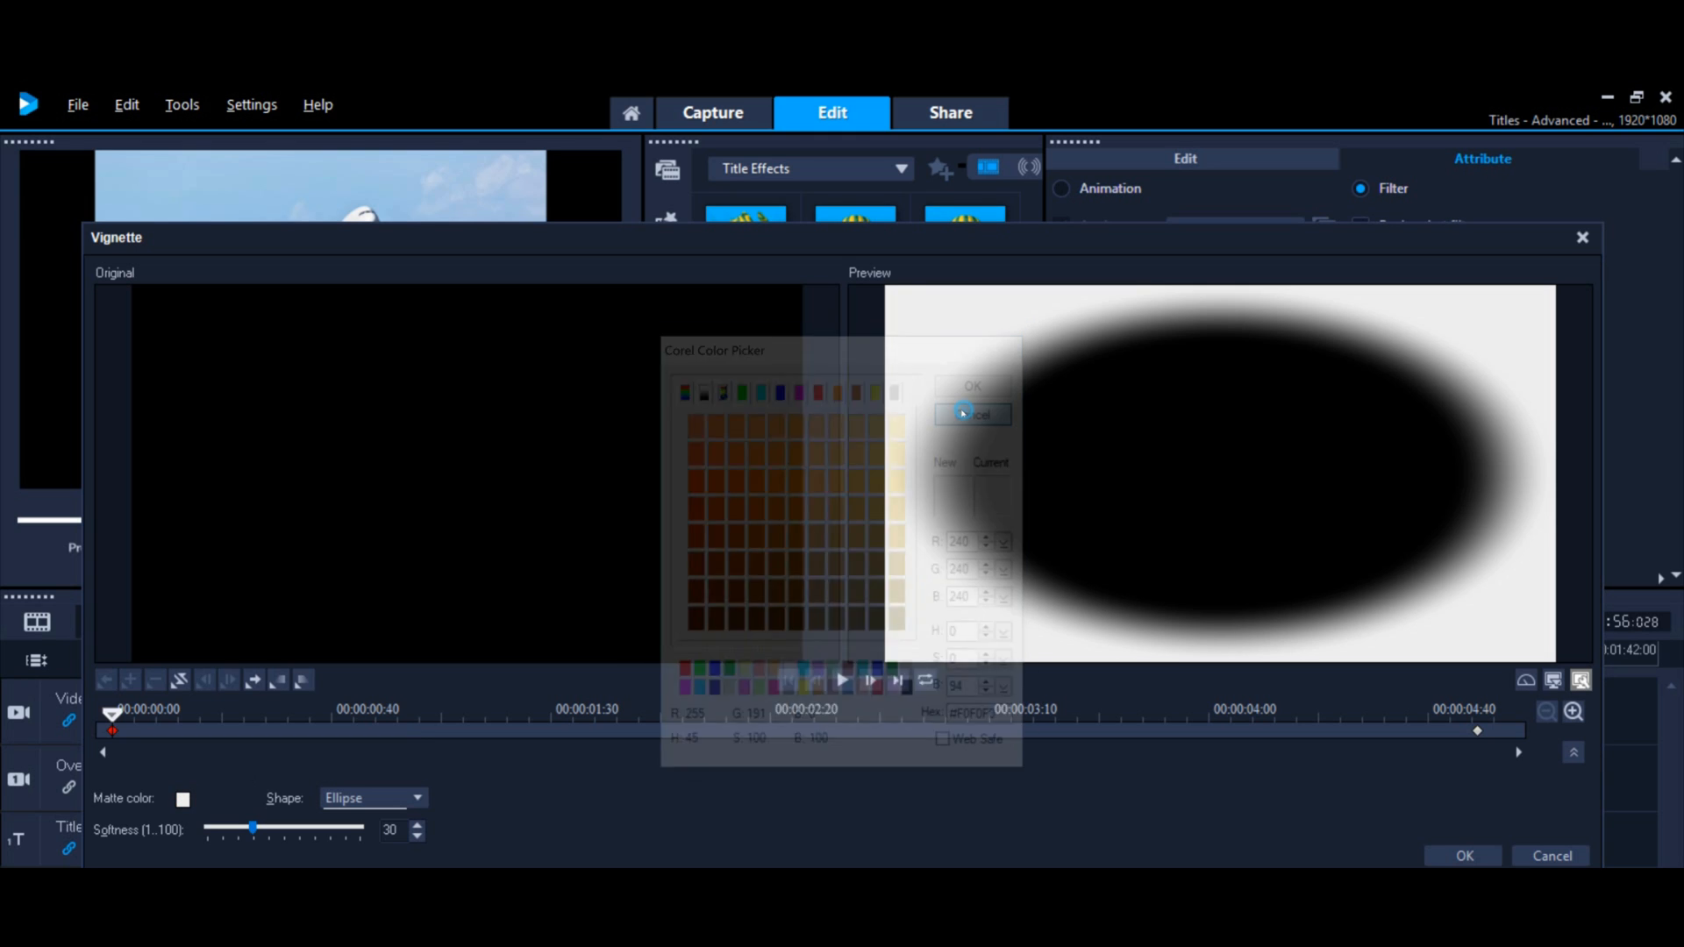
{"action": "left_click", "coordinate": [420, 798]}
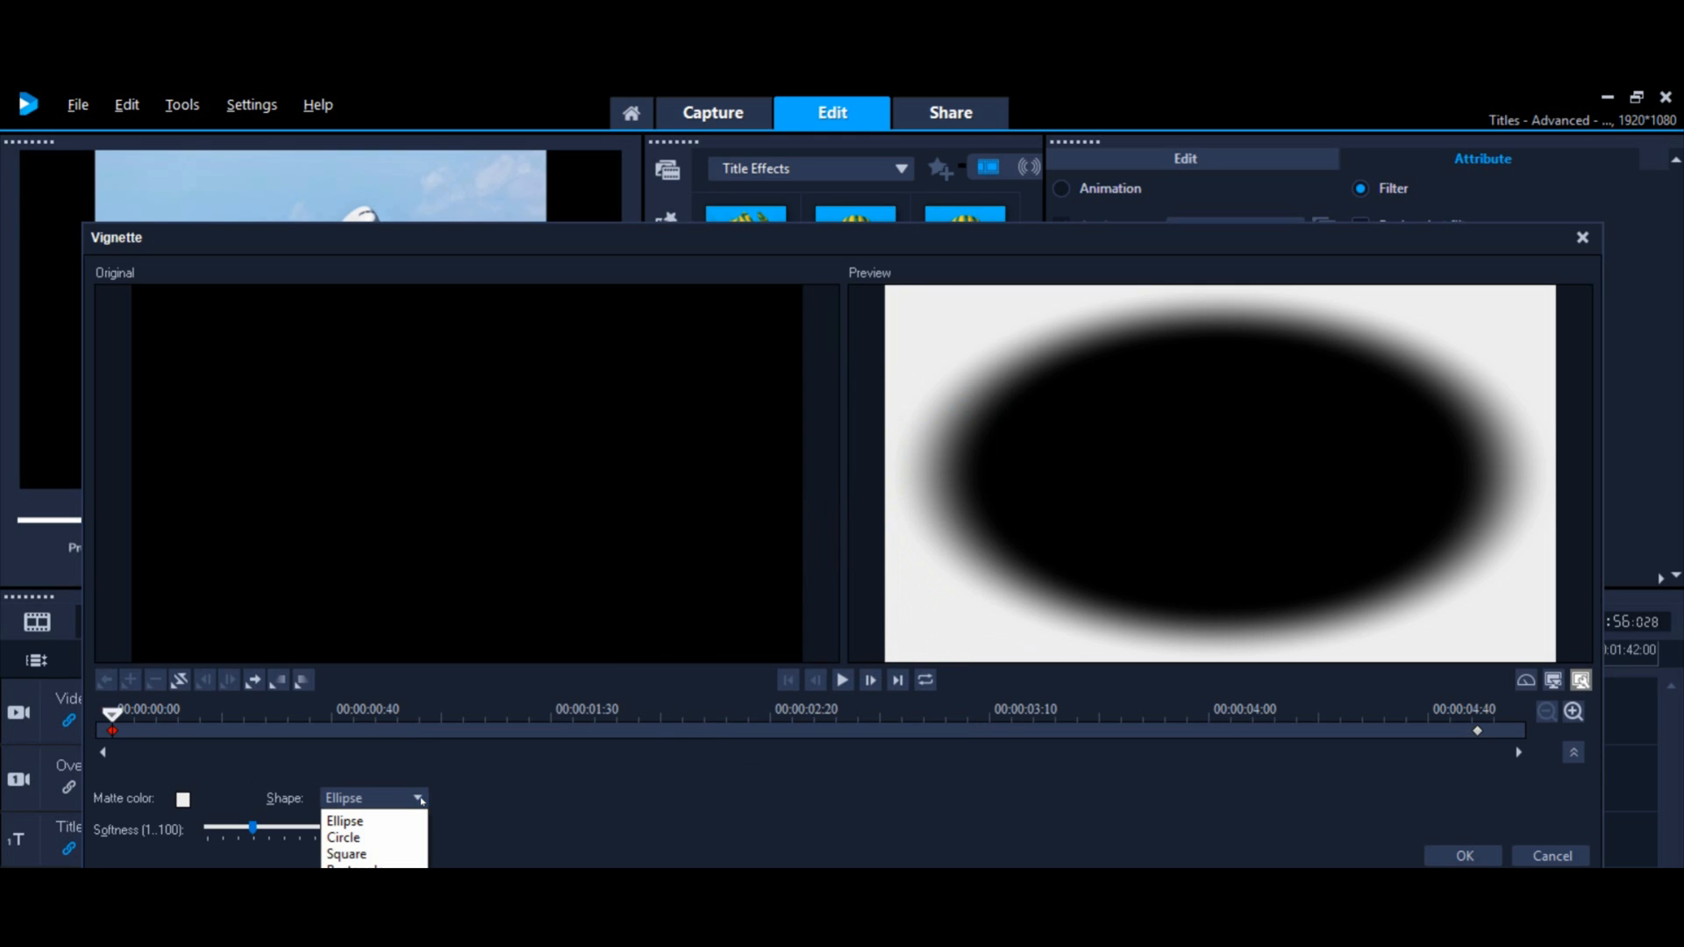
{"action": "left_click", "coordinate": [496, 809]}
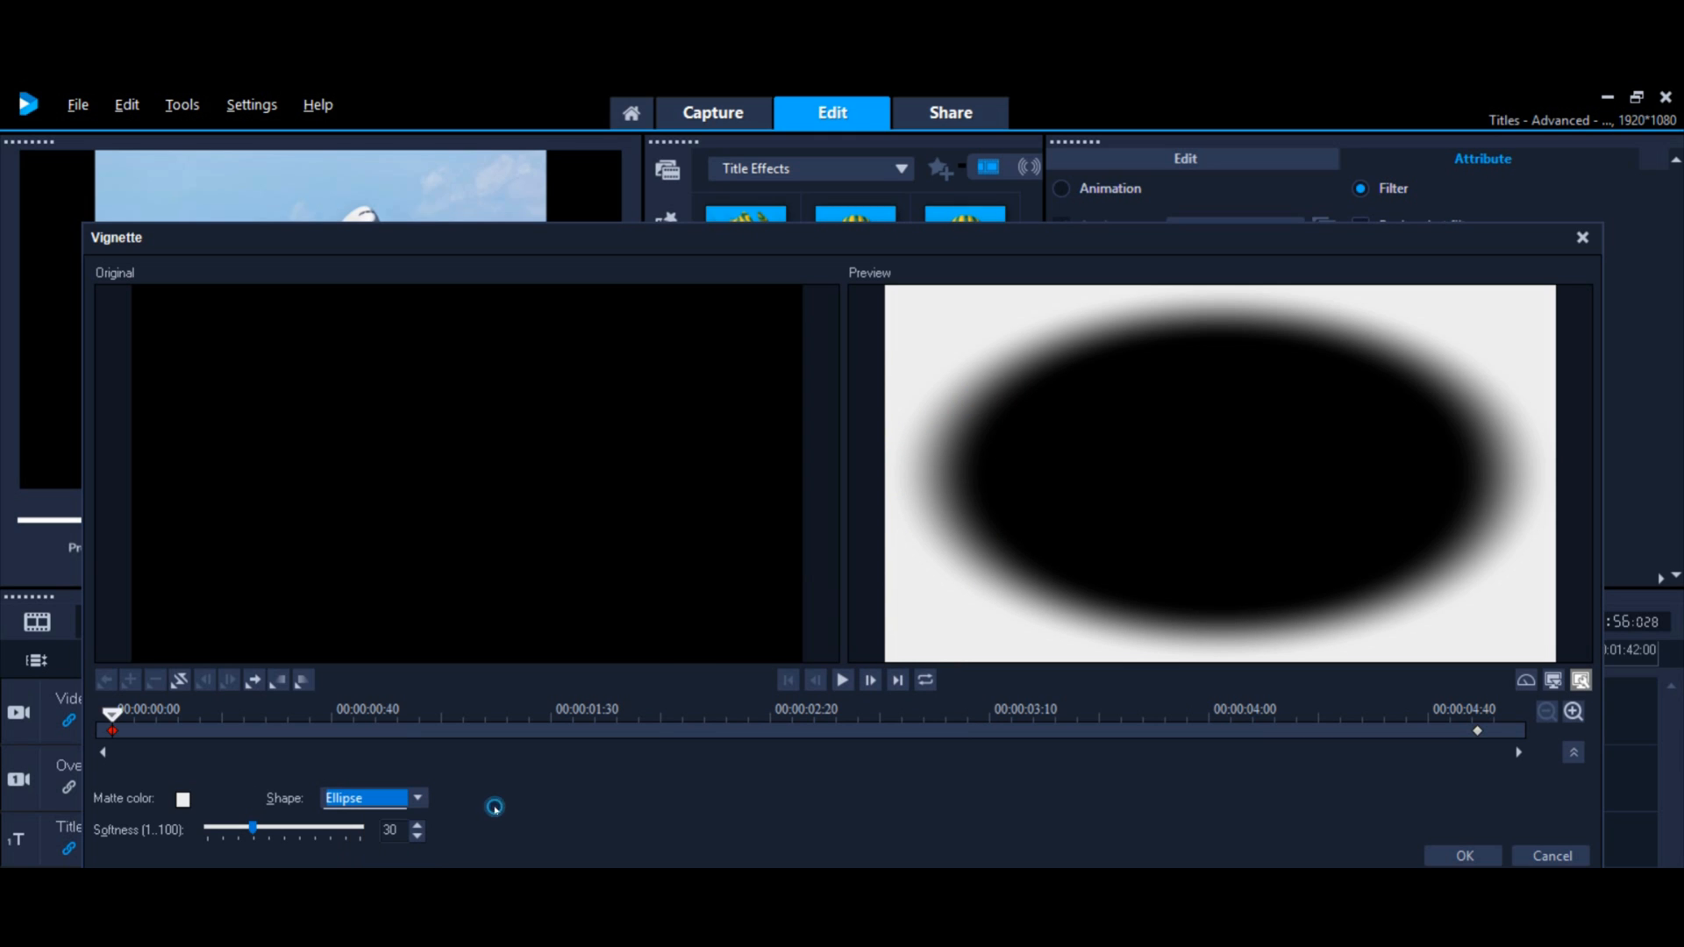
{"action": "left_click", "coordinate": [1555, 856]}
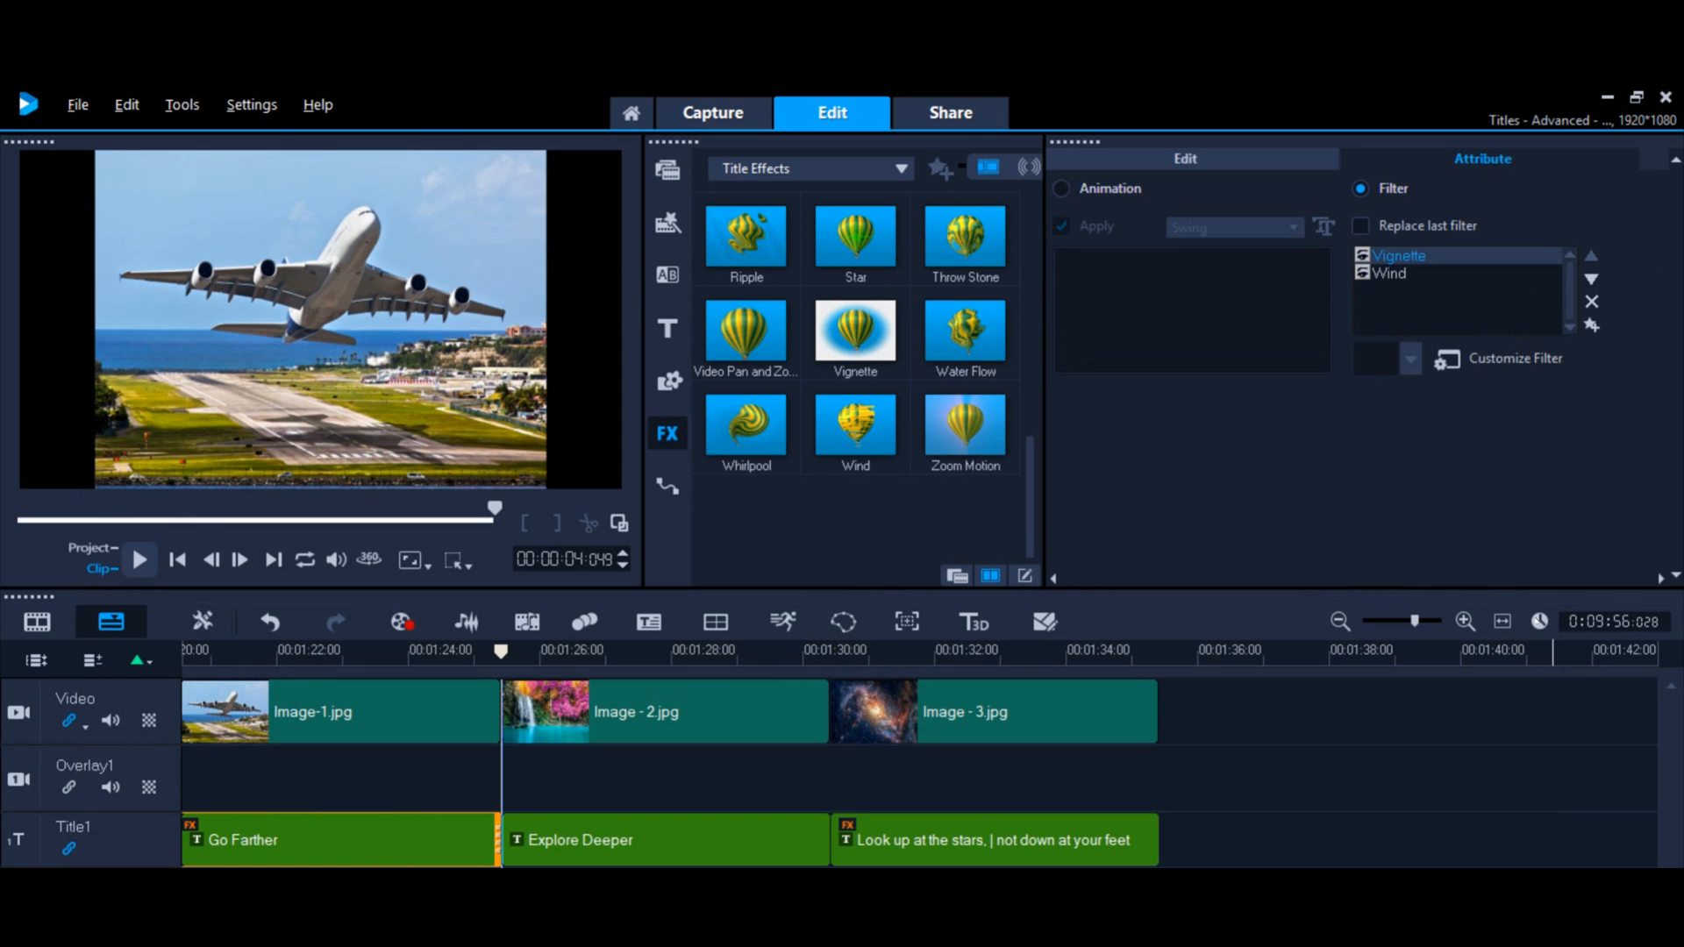
In the "Go Farther" title's Wind filter settings, add a keyframe near the middle of the timeline with a level of 60
{"action": "left_click", "coordinate": [1394, 273]}
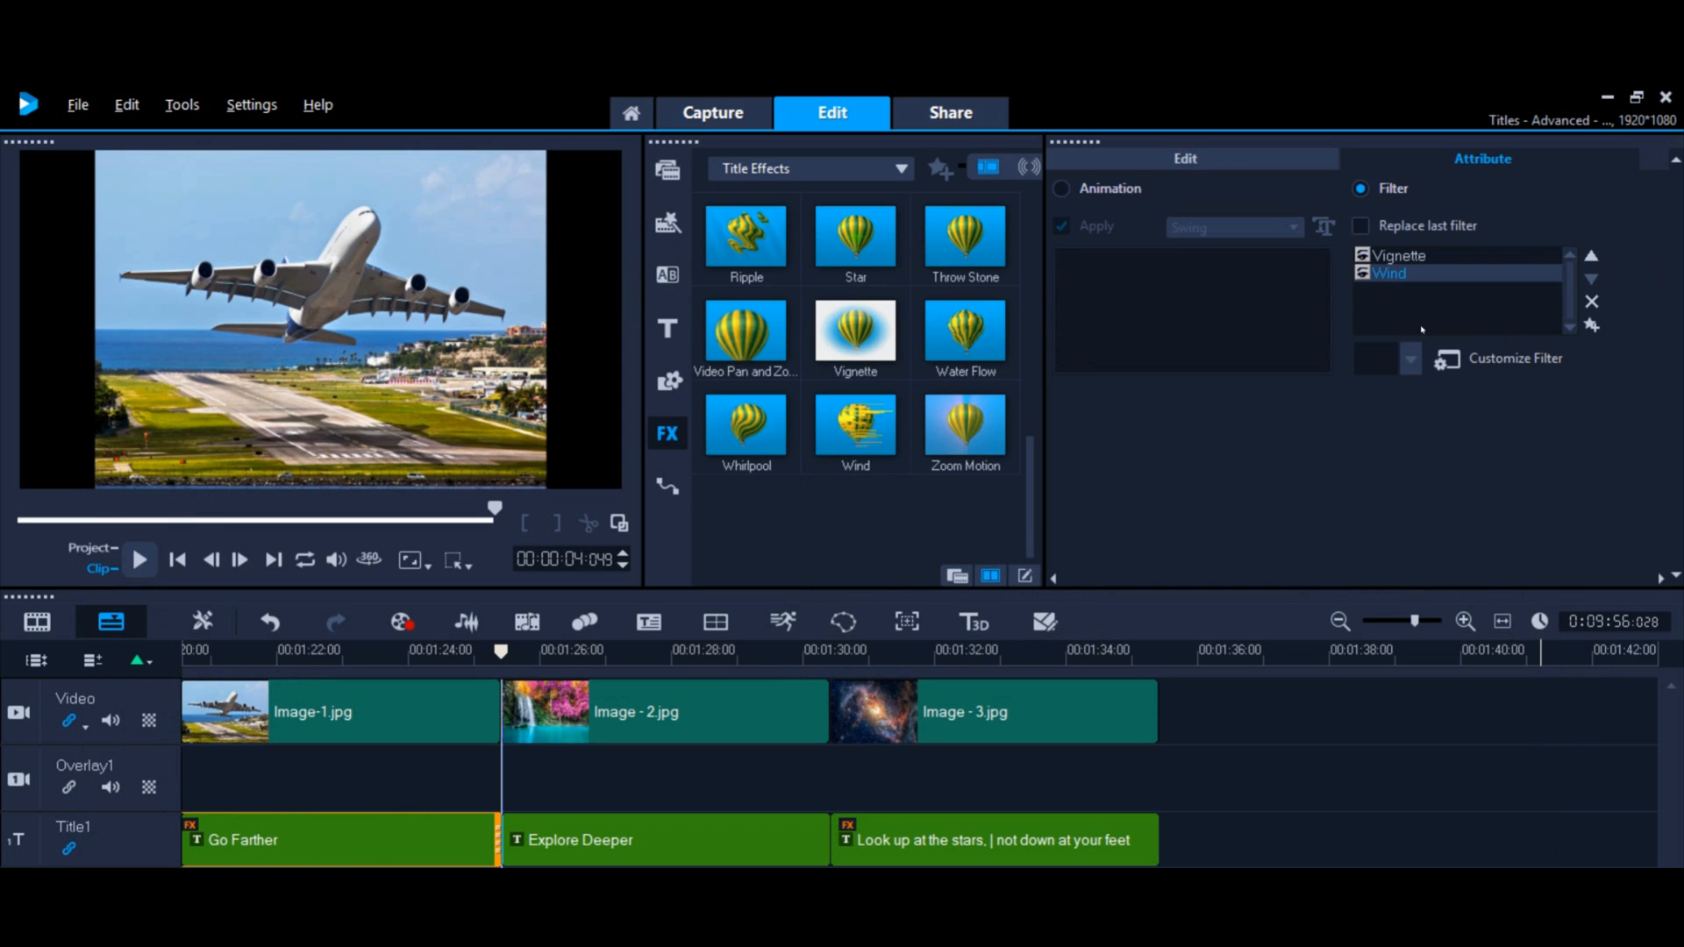
{"action": "left_click", "coordinate": [1472, 359]}
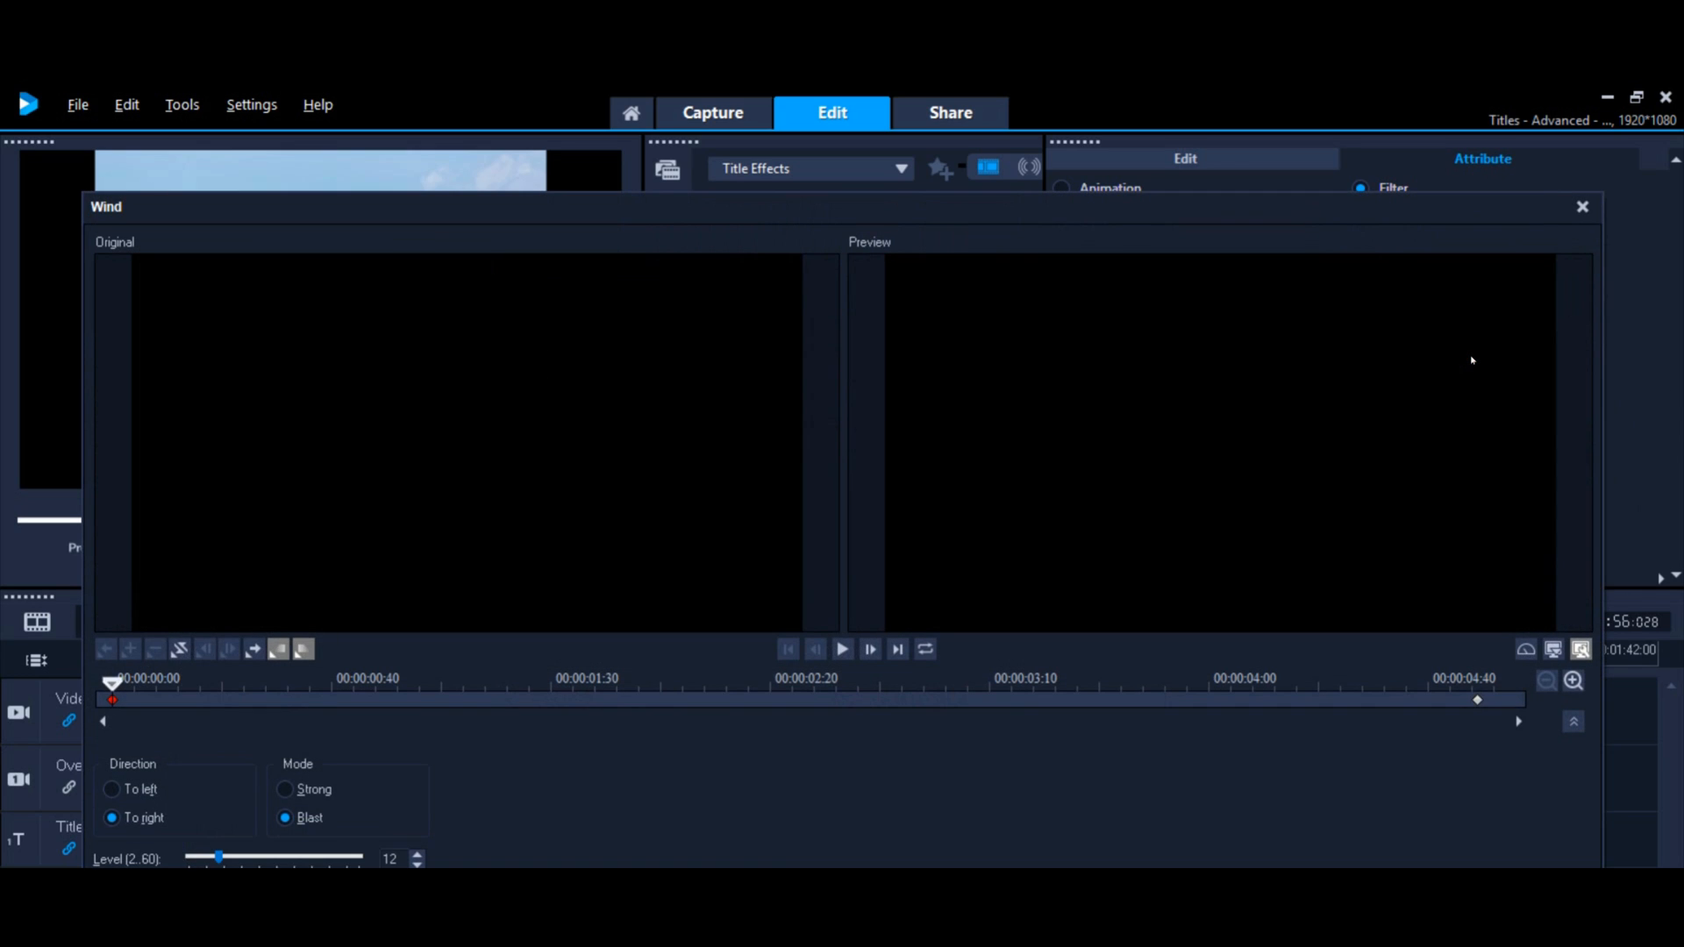
{"action": "left_click", "coordinate": [846, 650]}
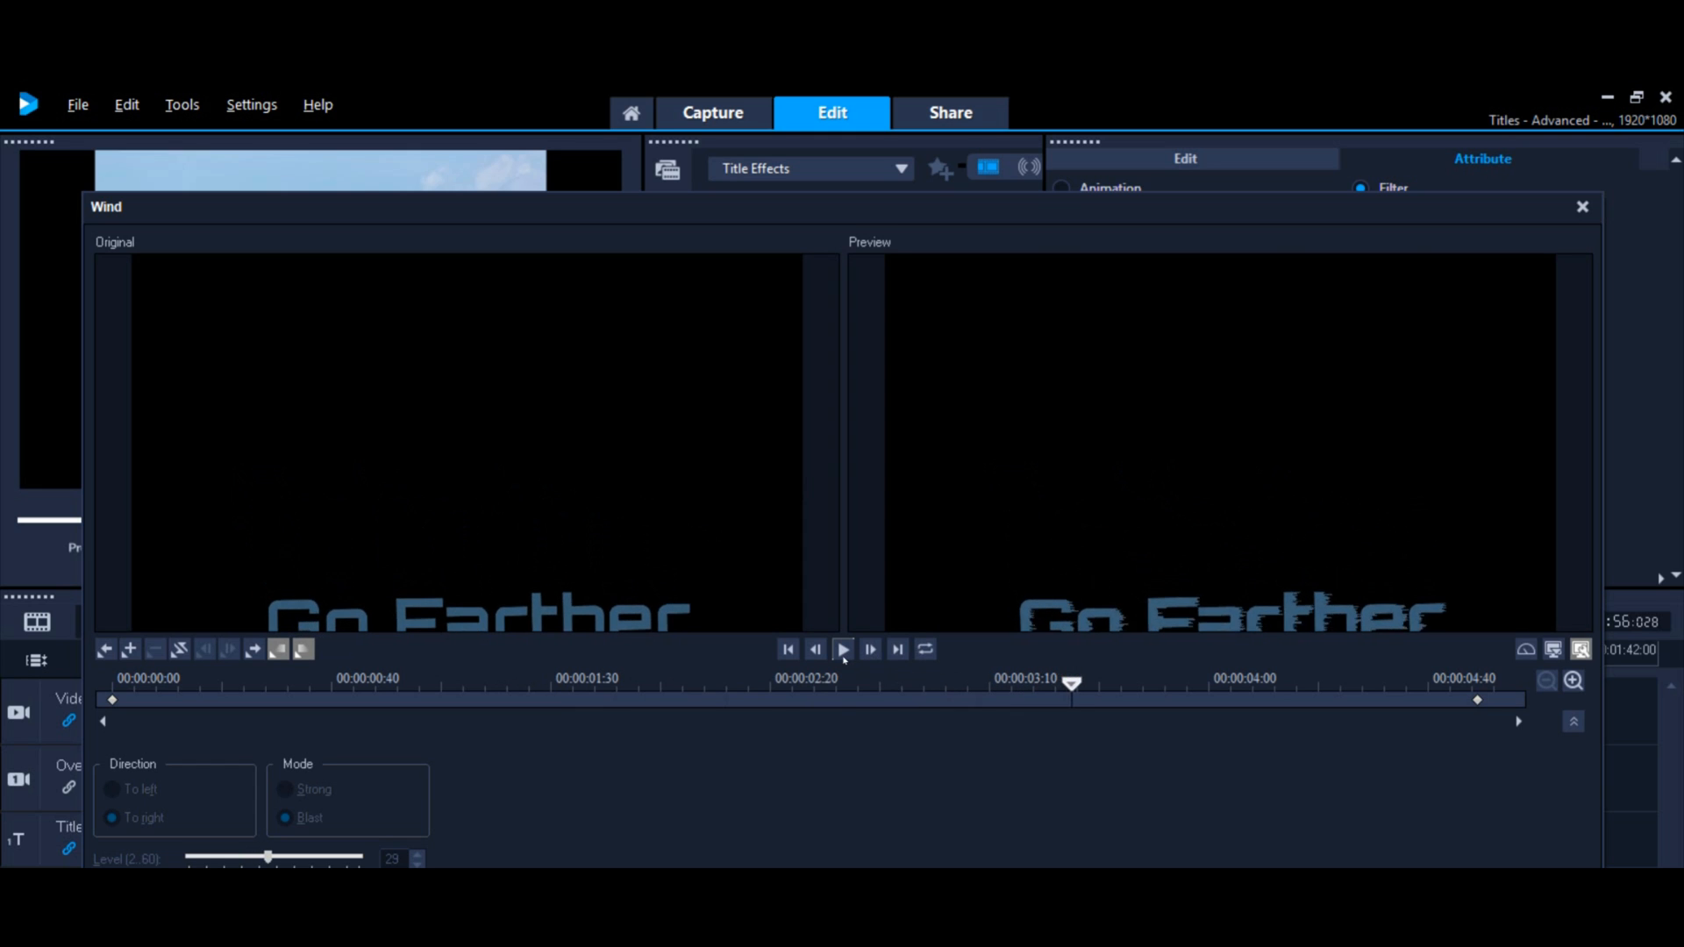
{"action": "left_click", "coordinate": [814, 680]}
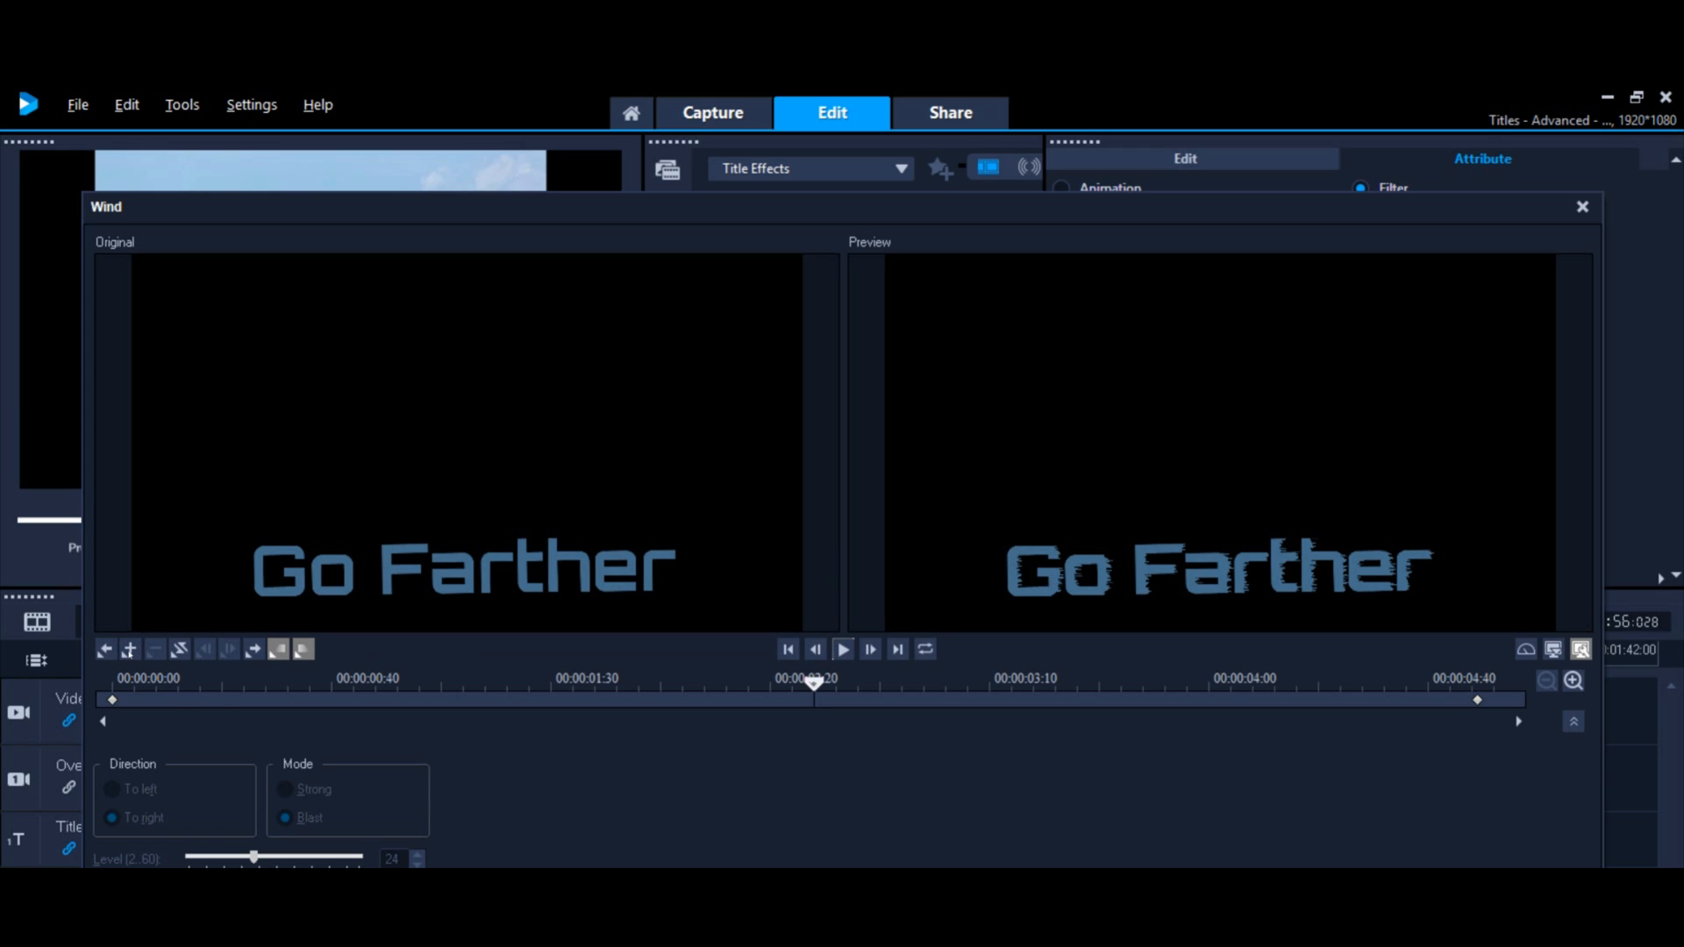
{"action": "left_click", "coordinate": [129, 651]}
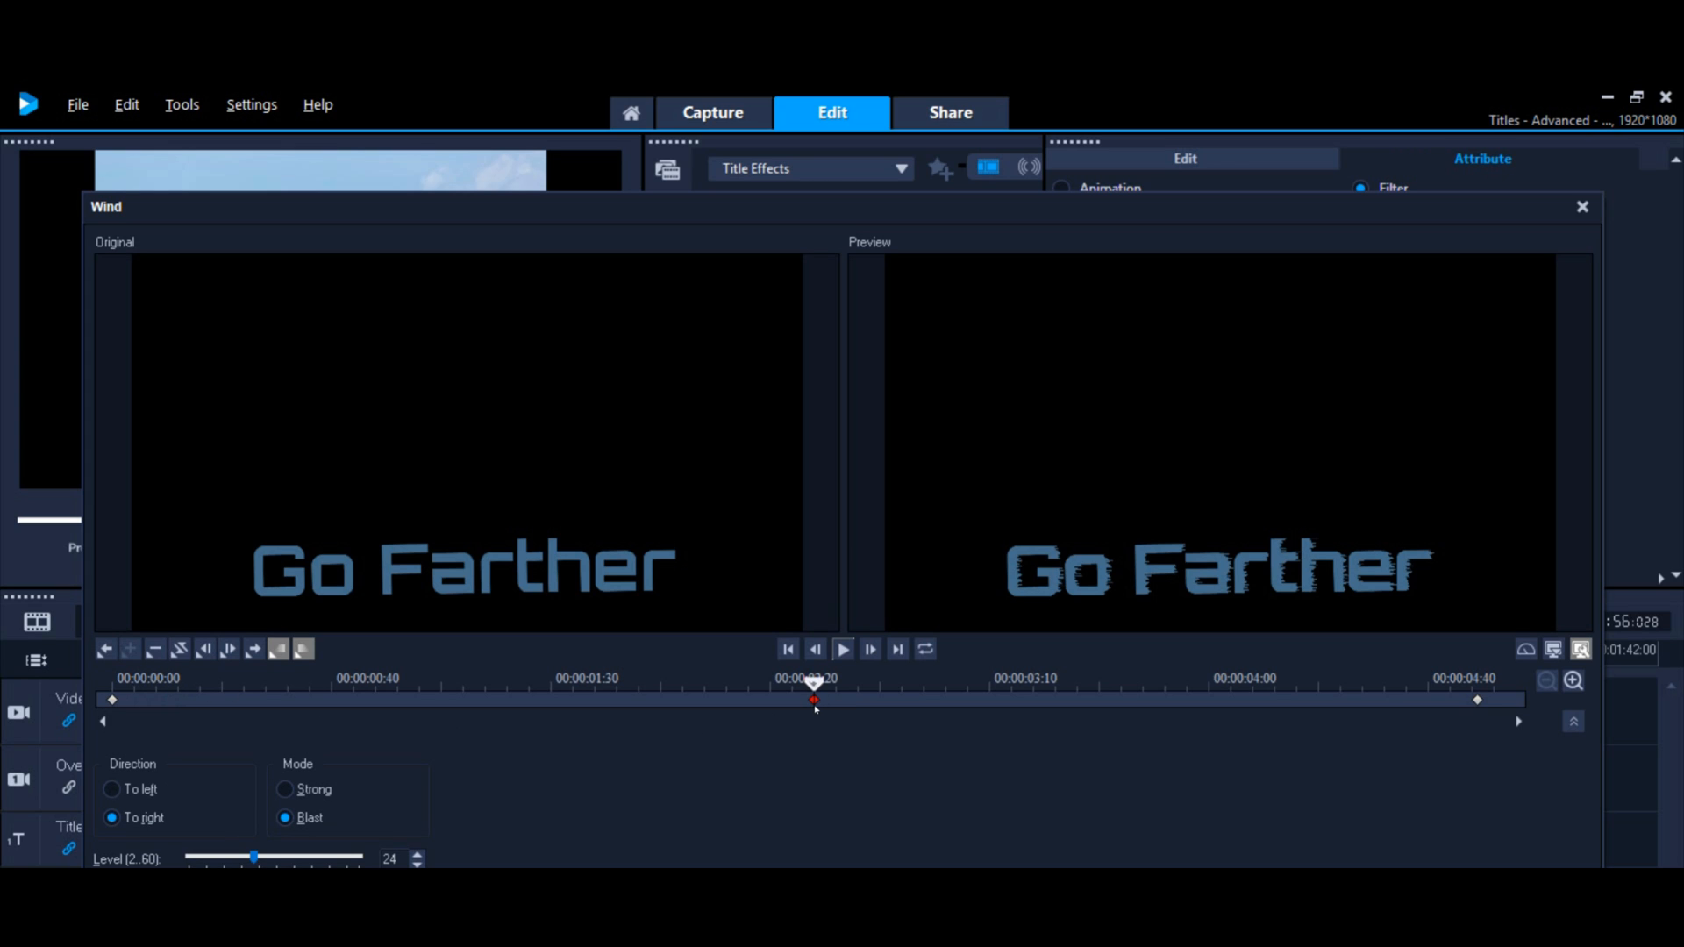
{"action": "left_click_drag", "start_coordinate": [253, 860], "coordinate": [359, 858]}
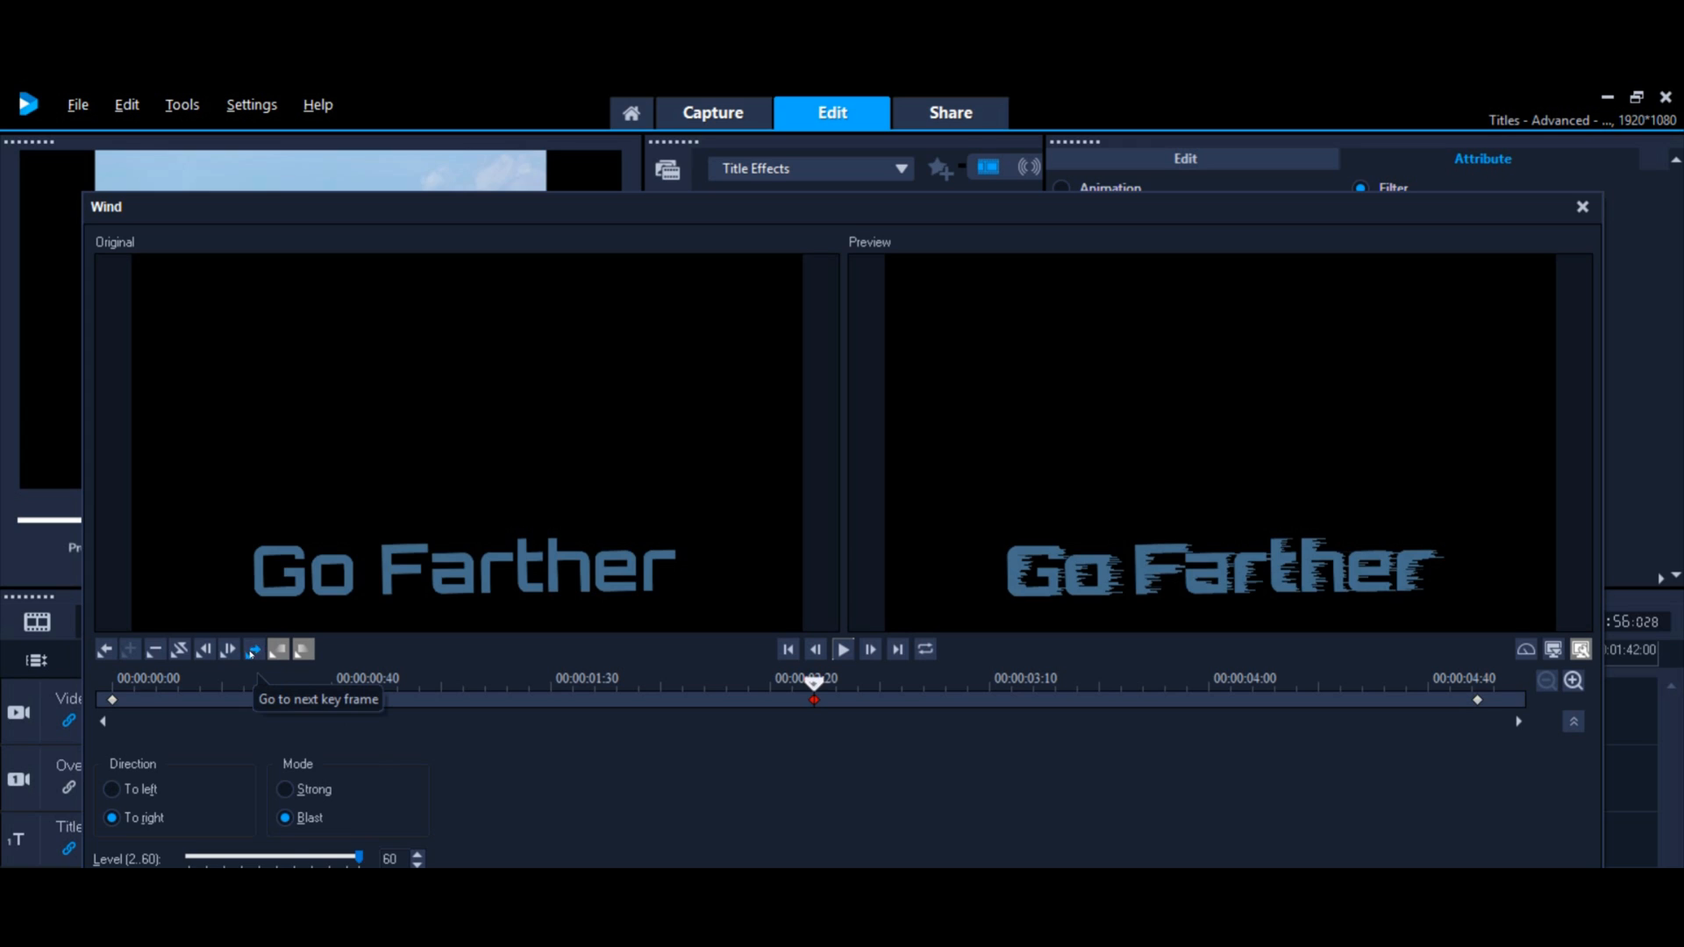
Raise the Wind filter's level at the last keyframe to the maximum and preview the effect, including in the project
{"action": "left_click", "coordinate": [251, 650]}
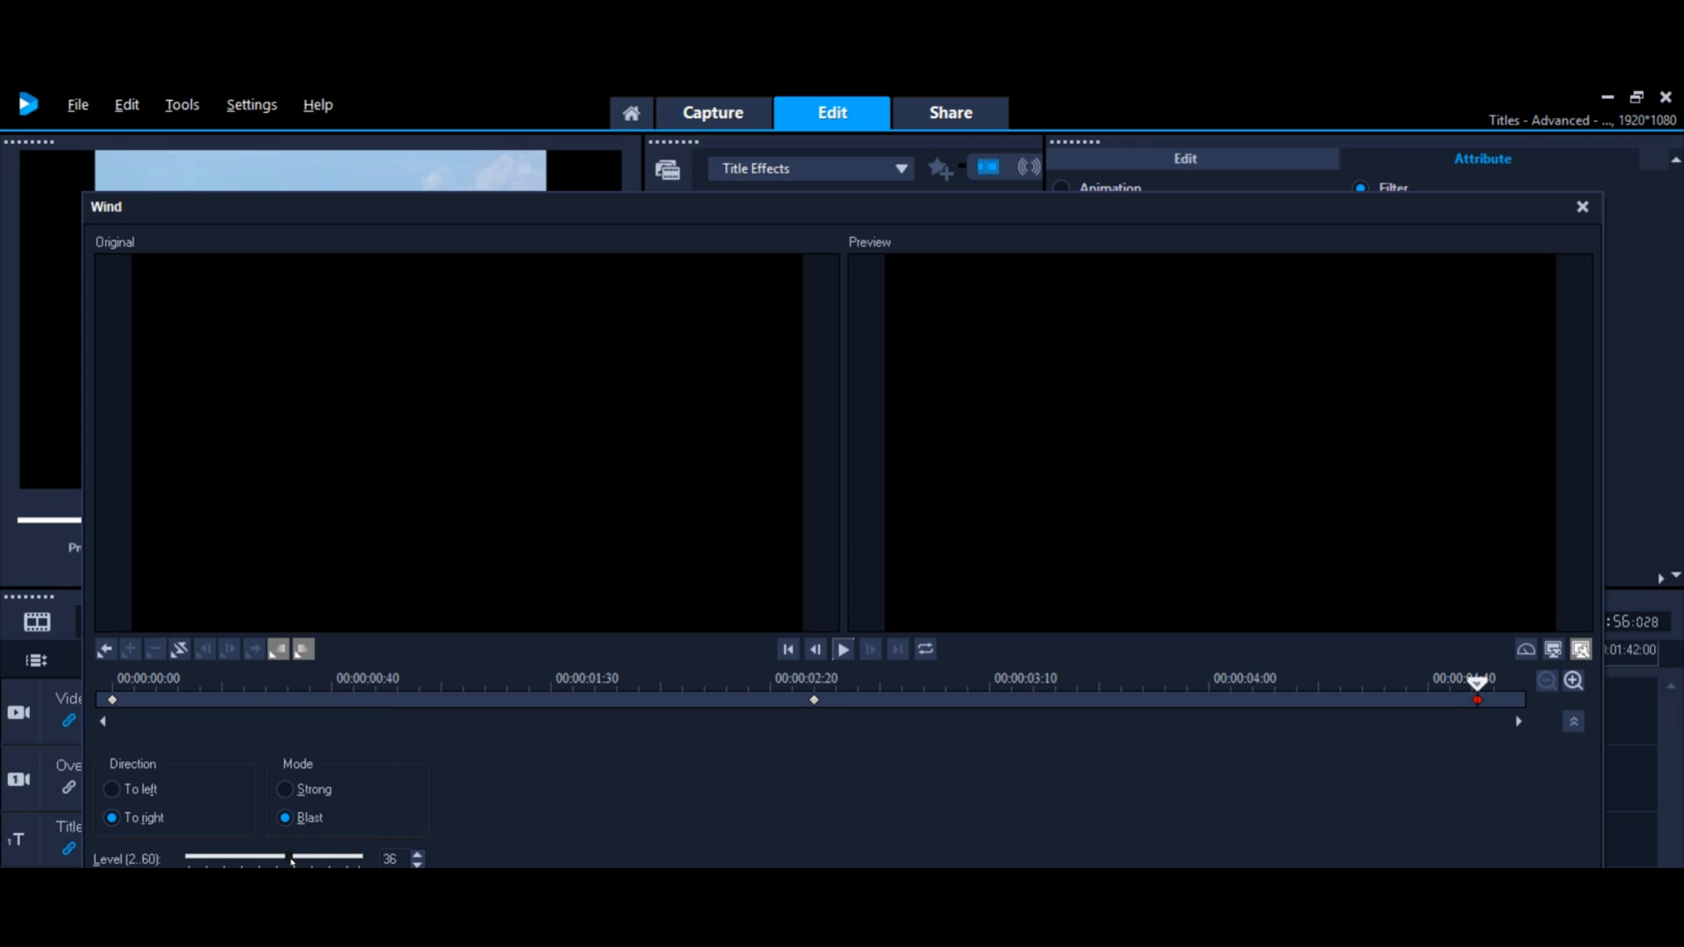
{"action": "left_click_drag", "start_coordinate": [290, 858], "coordinate": [364, 855]}
{"action": "left_click", "coordinate": [787, 650]}
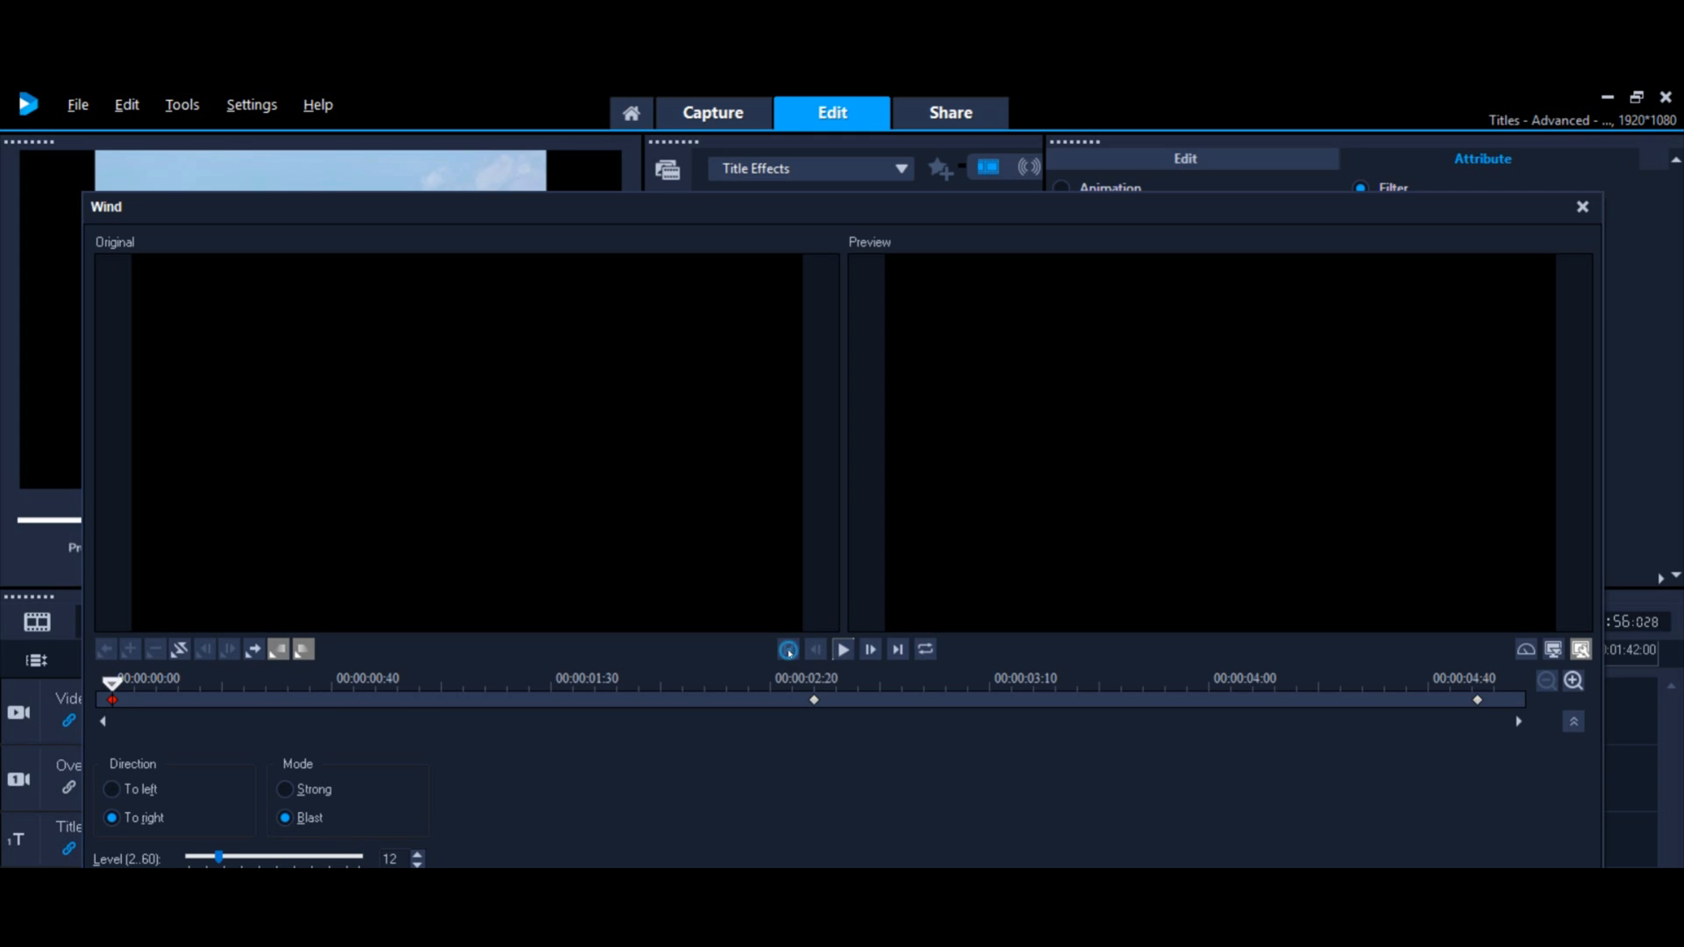
{"action": "left_click", "coordinate": [842, 650]}
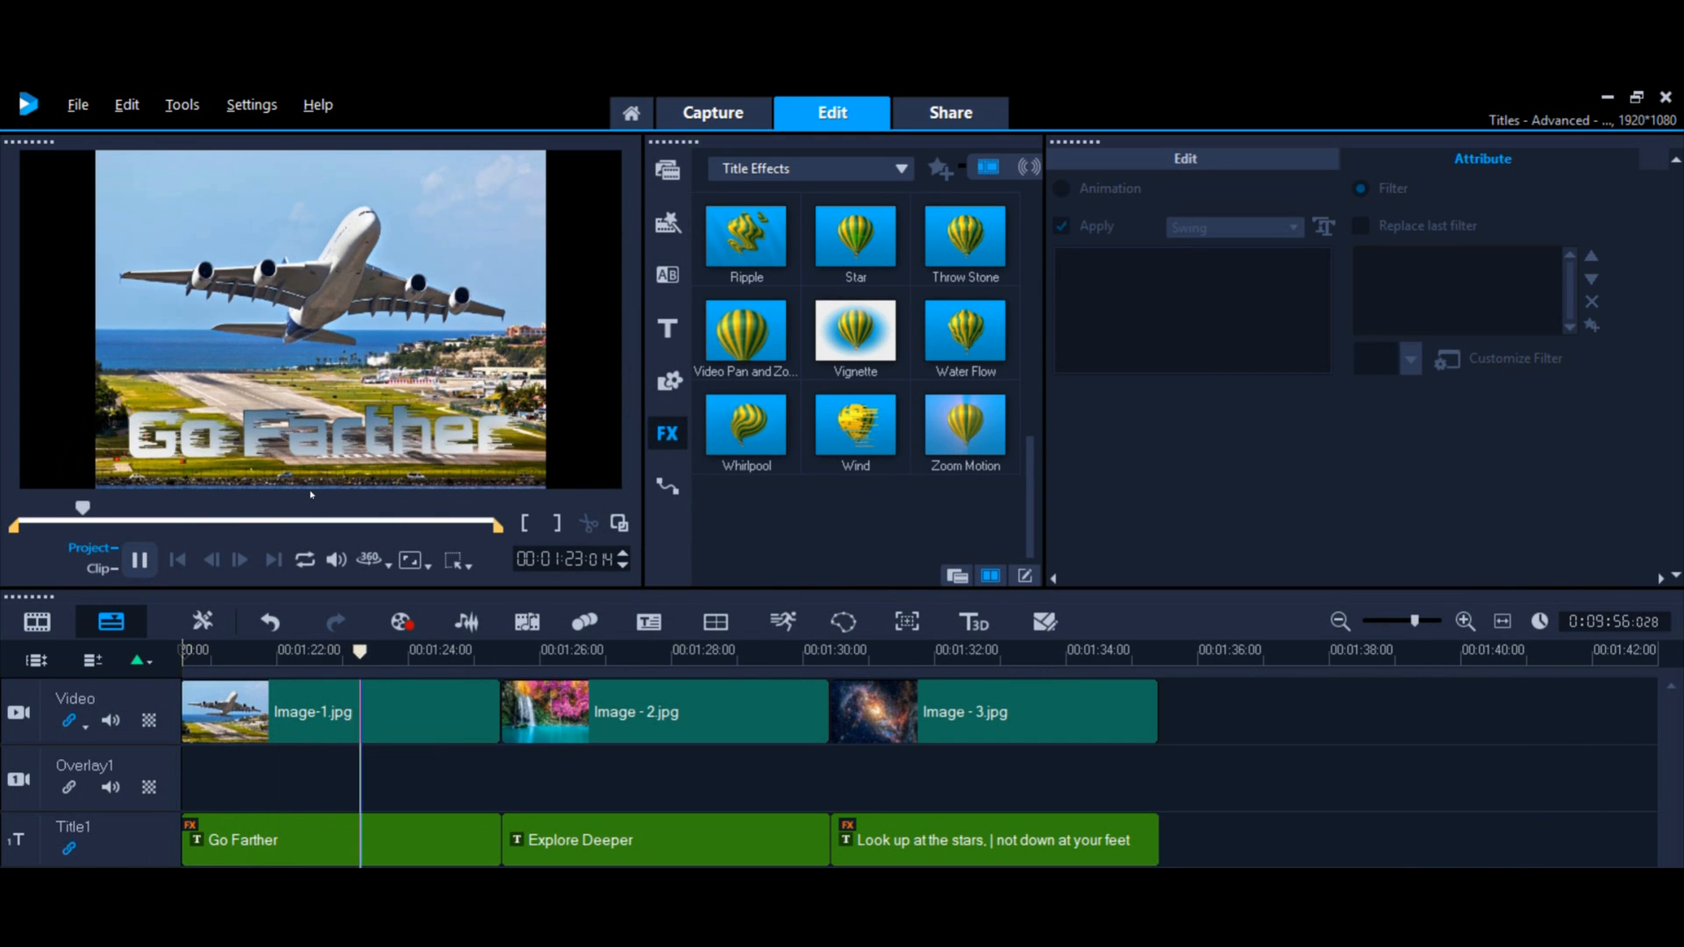
{"action": "left_click", "coordinate": [139, 559]}
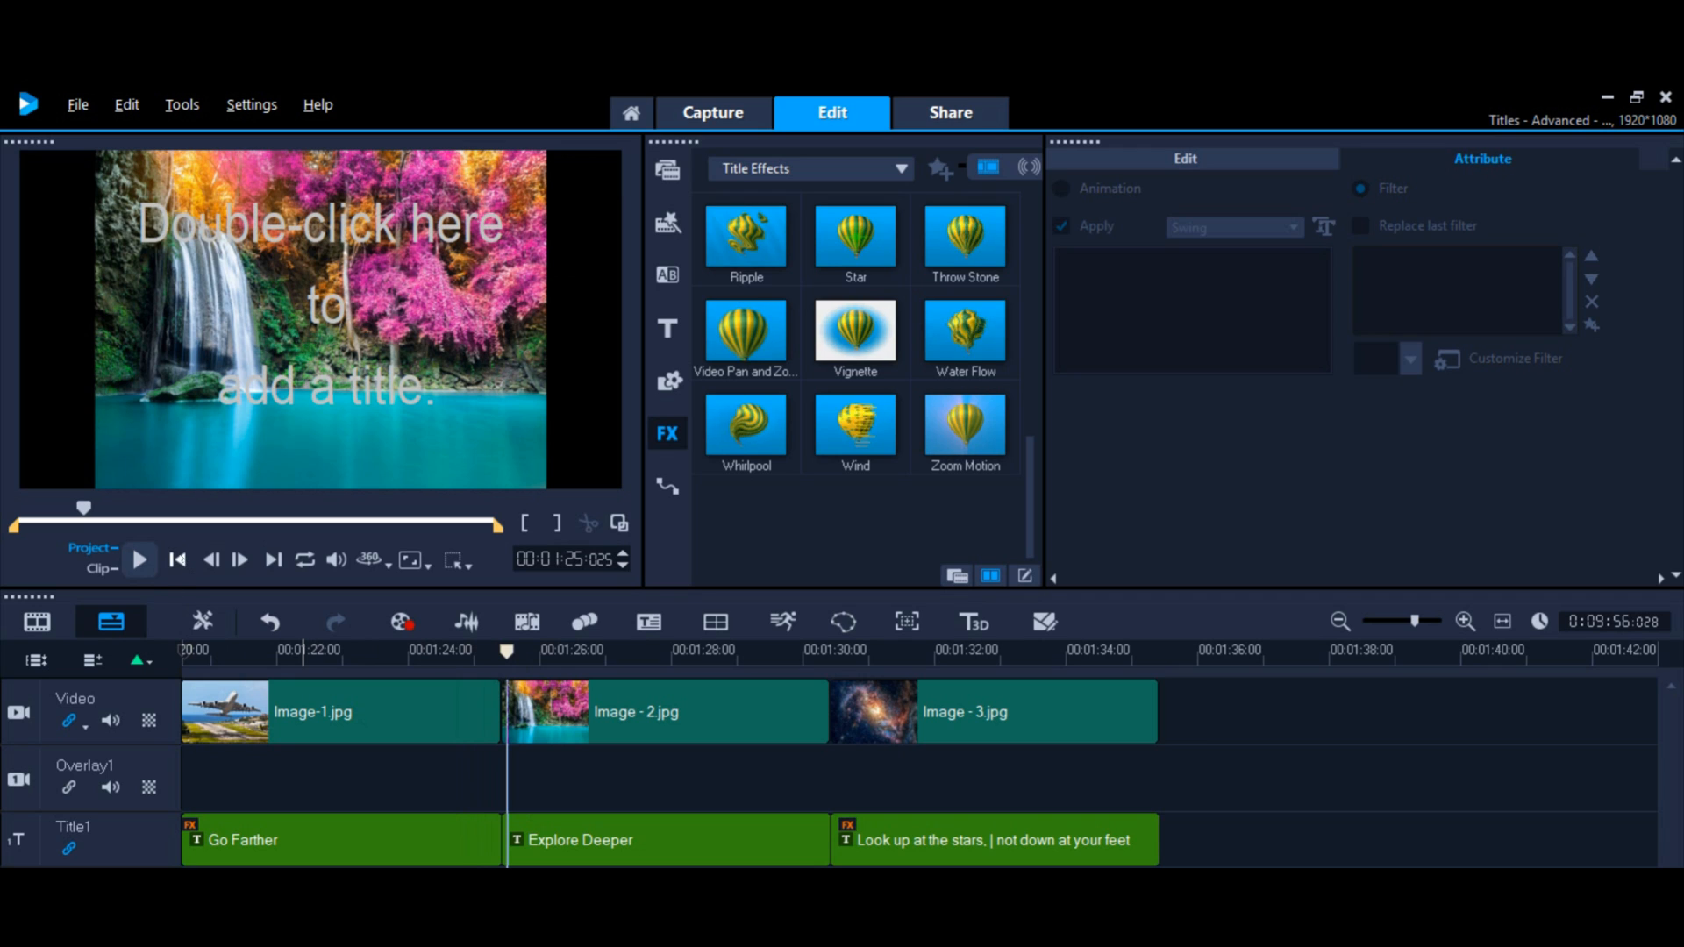
Set the "Explore Deeper" title's Turn animation to enter from Top and exit at Bottom, and preview the project
{"action": "left_click", "coordinate": [136, 558]}
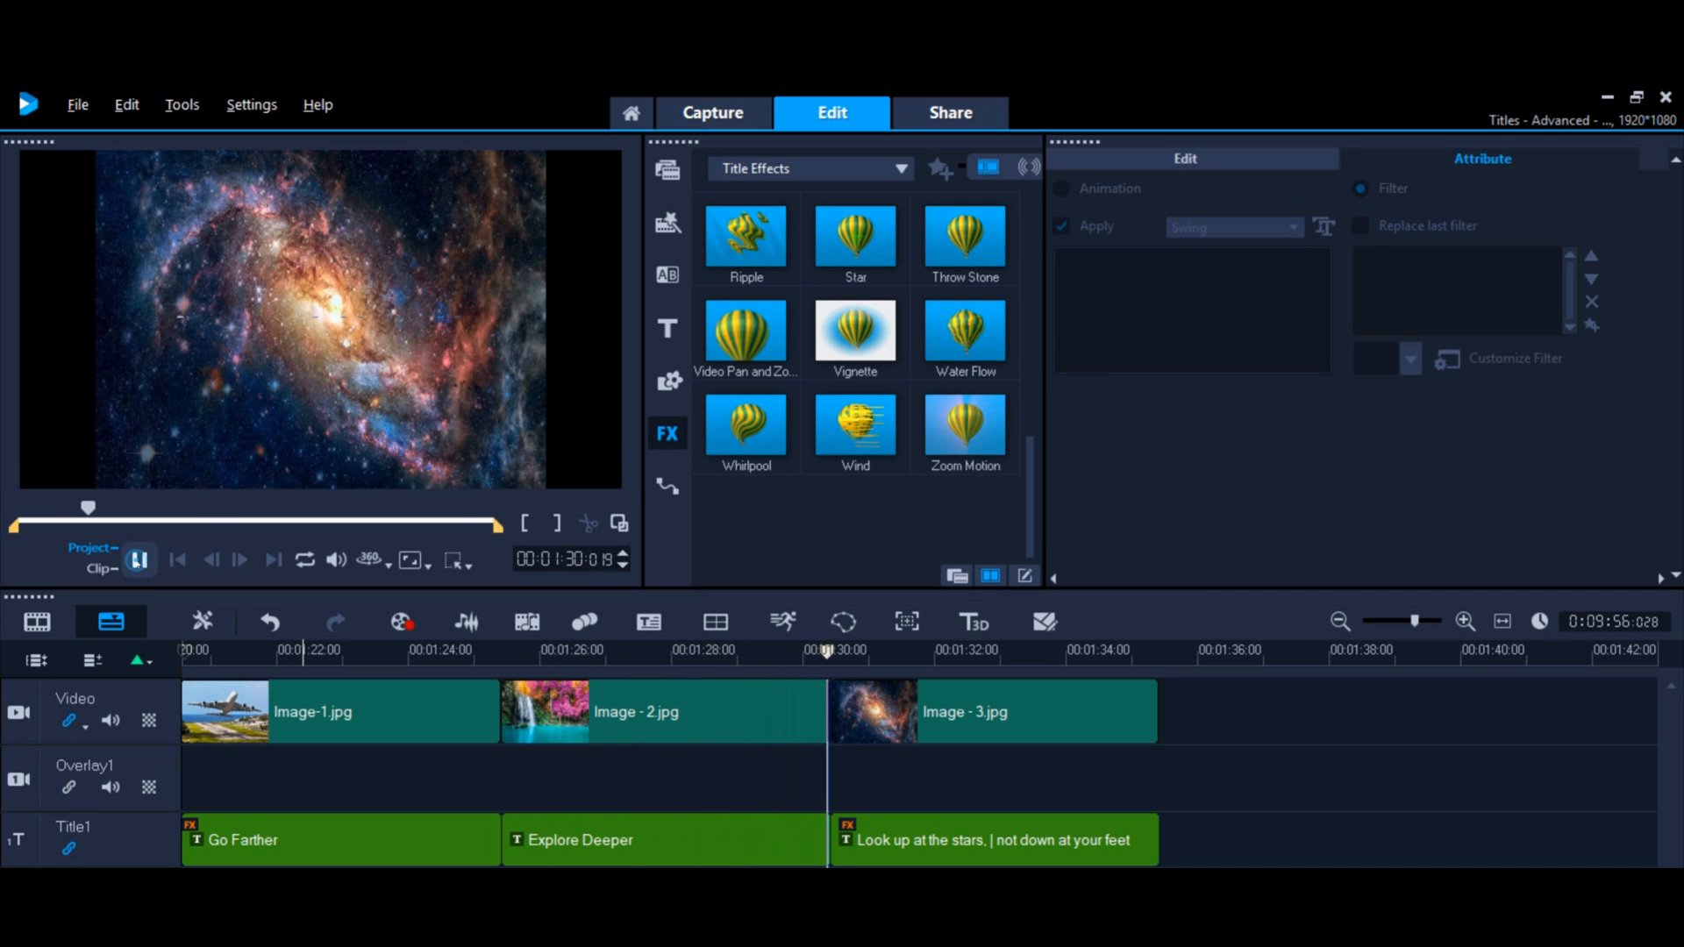
{"action": "double_click", "coordinate": [642, 844]}
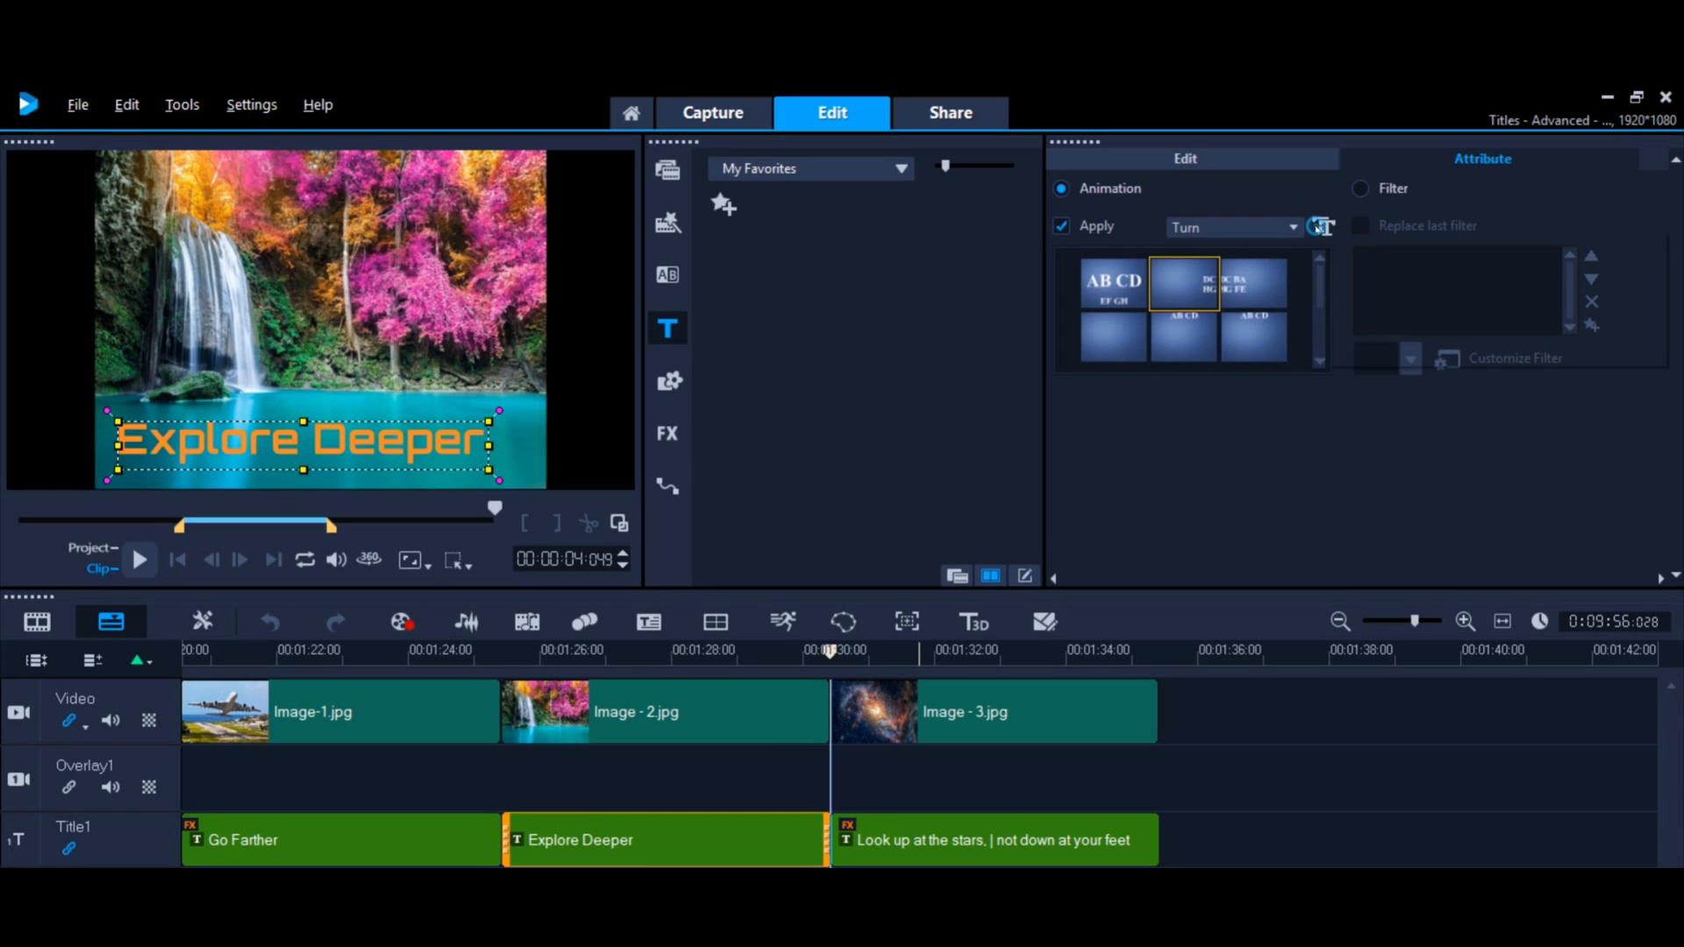
{"action": "left_click", "coordinate": [1322, 227]}
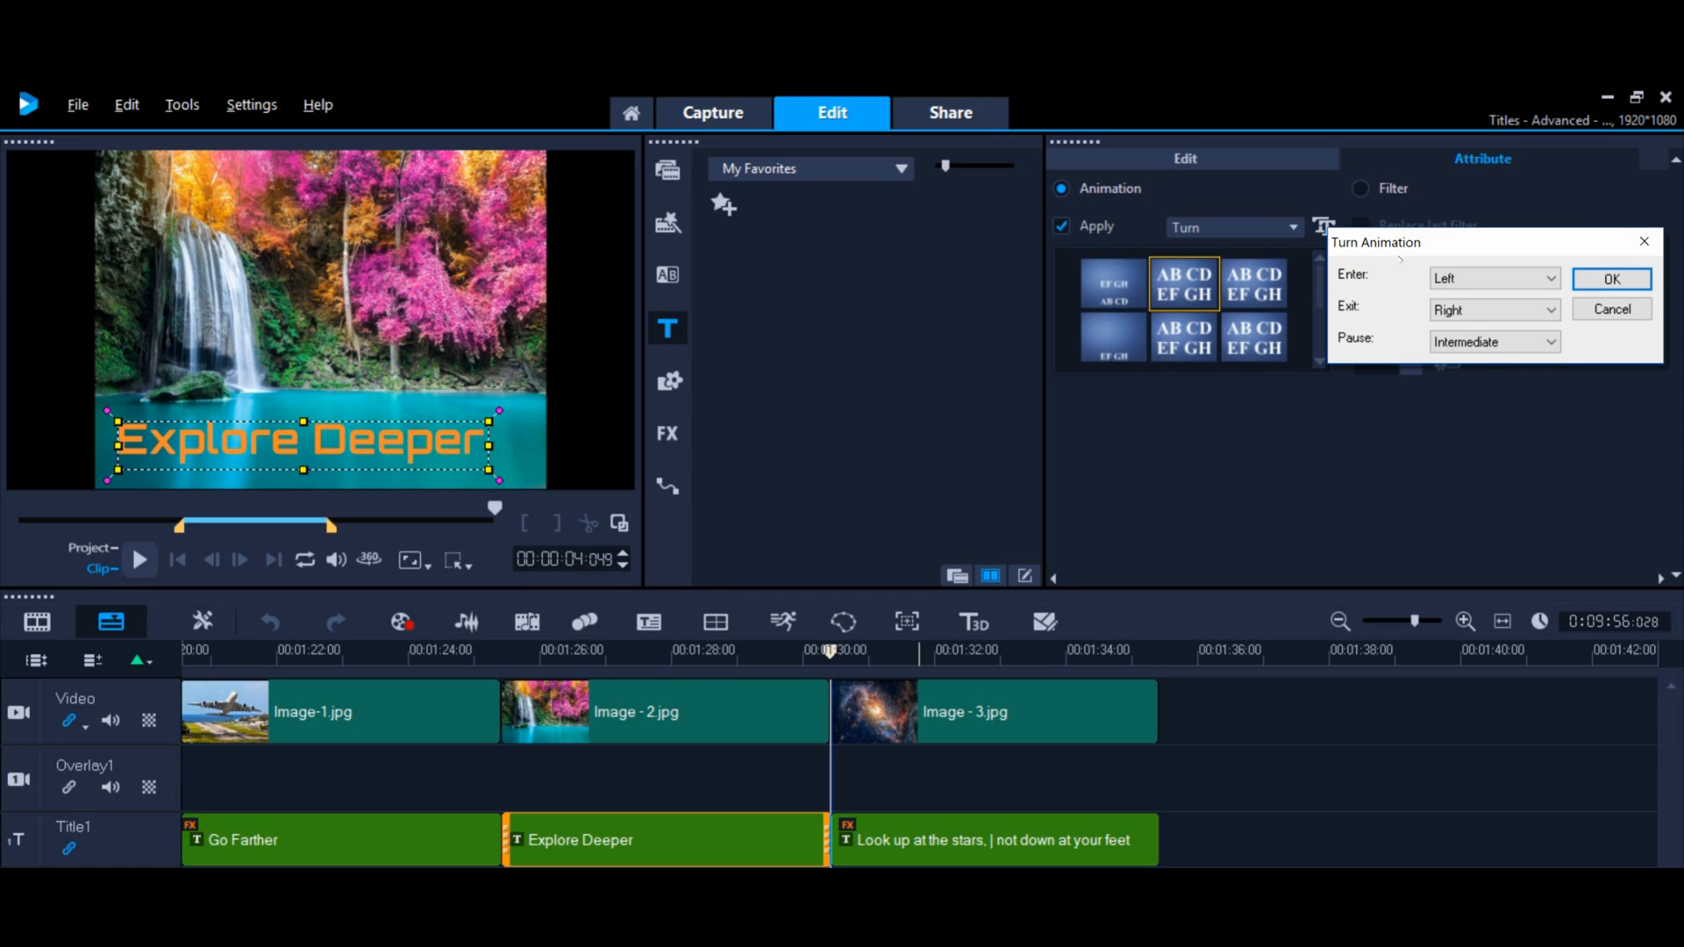
{"action": "left_click", "coordinate": [1508, 278]}
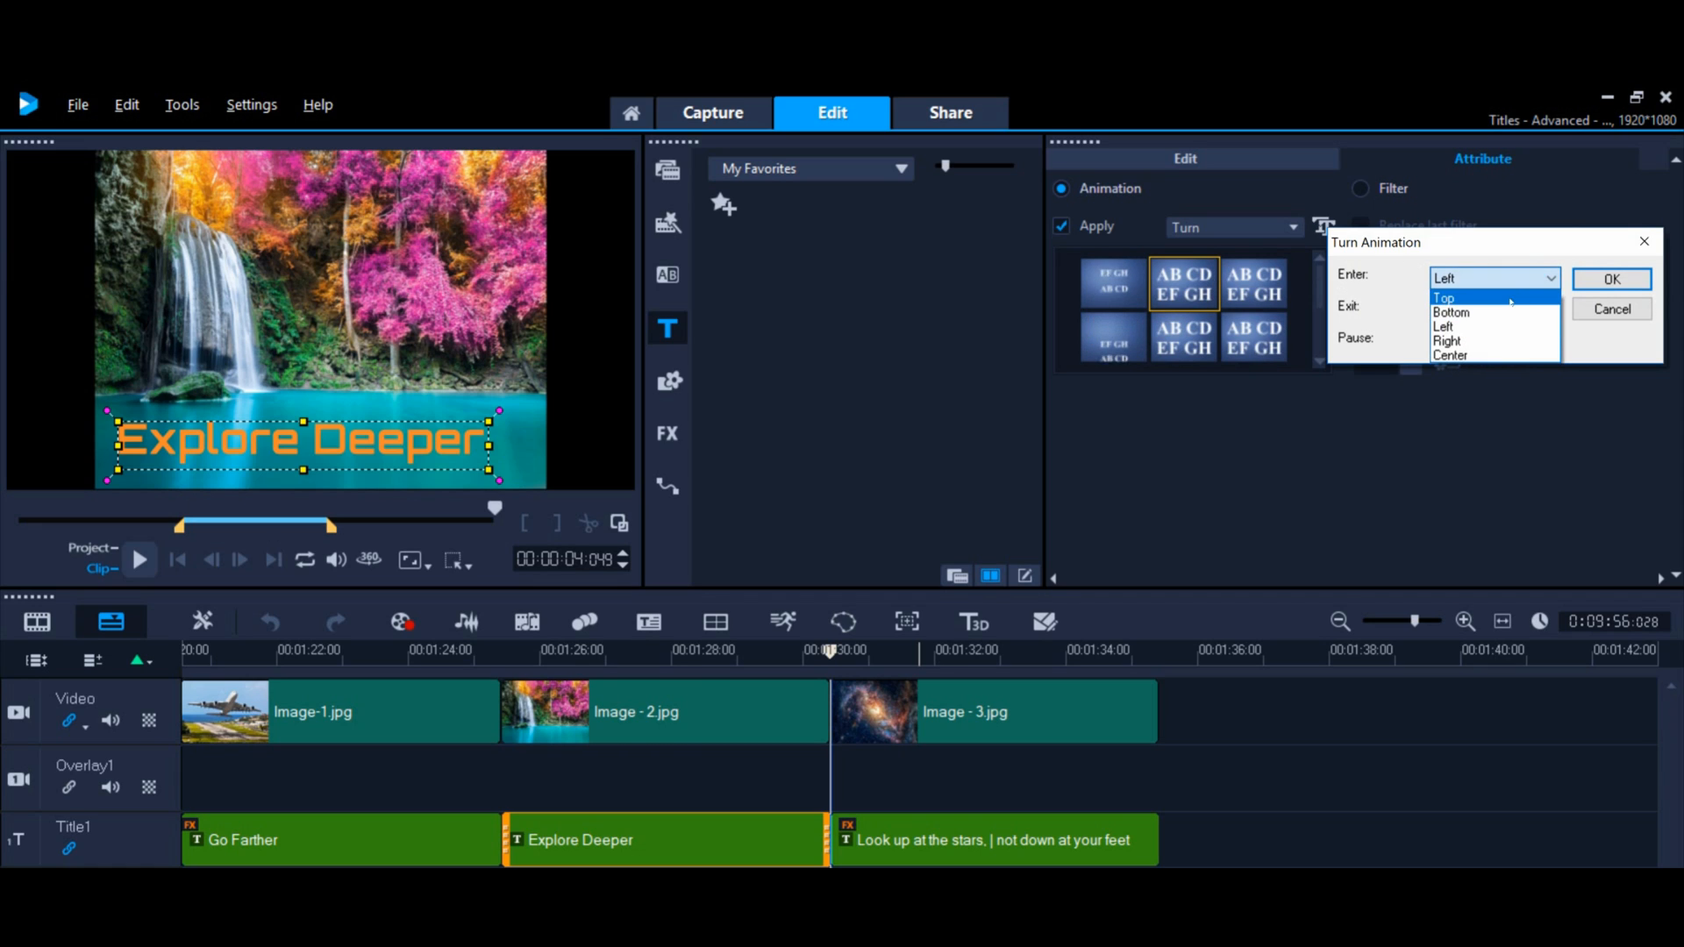
{"action": "left_click", "coordinate": [1511, 299]}
{"action": "left_click", "coordinate": [1496, 309]}
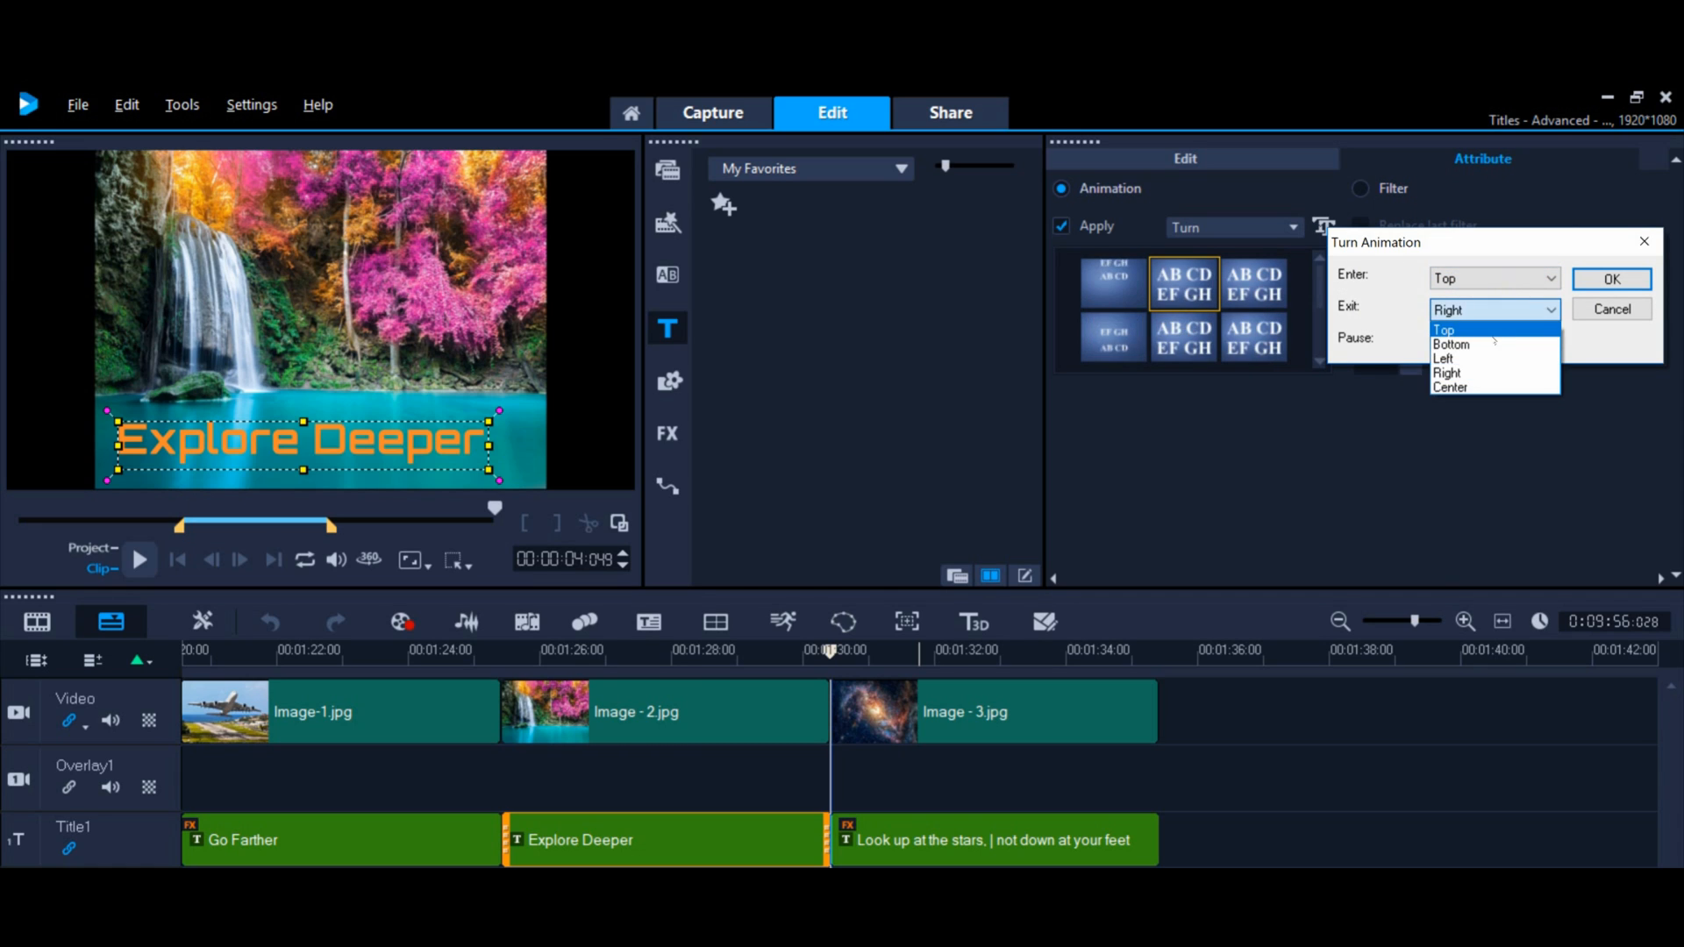
{"action": "left_click", "coordinate": [1495, 344]}
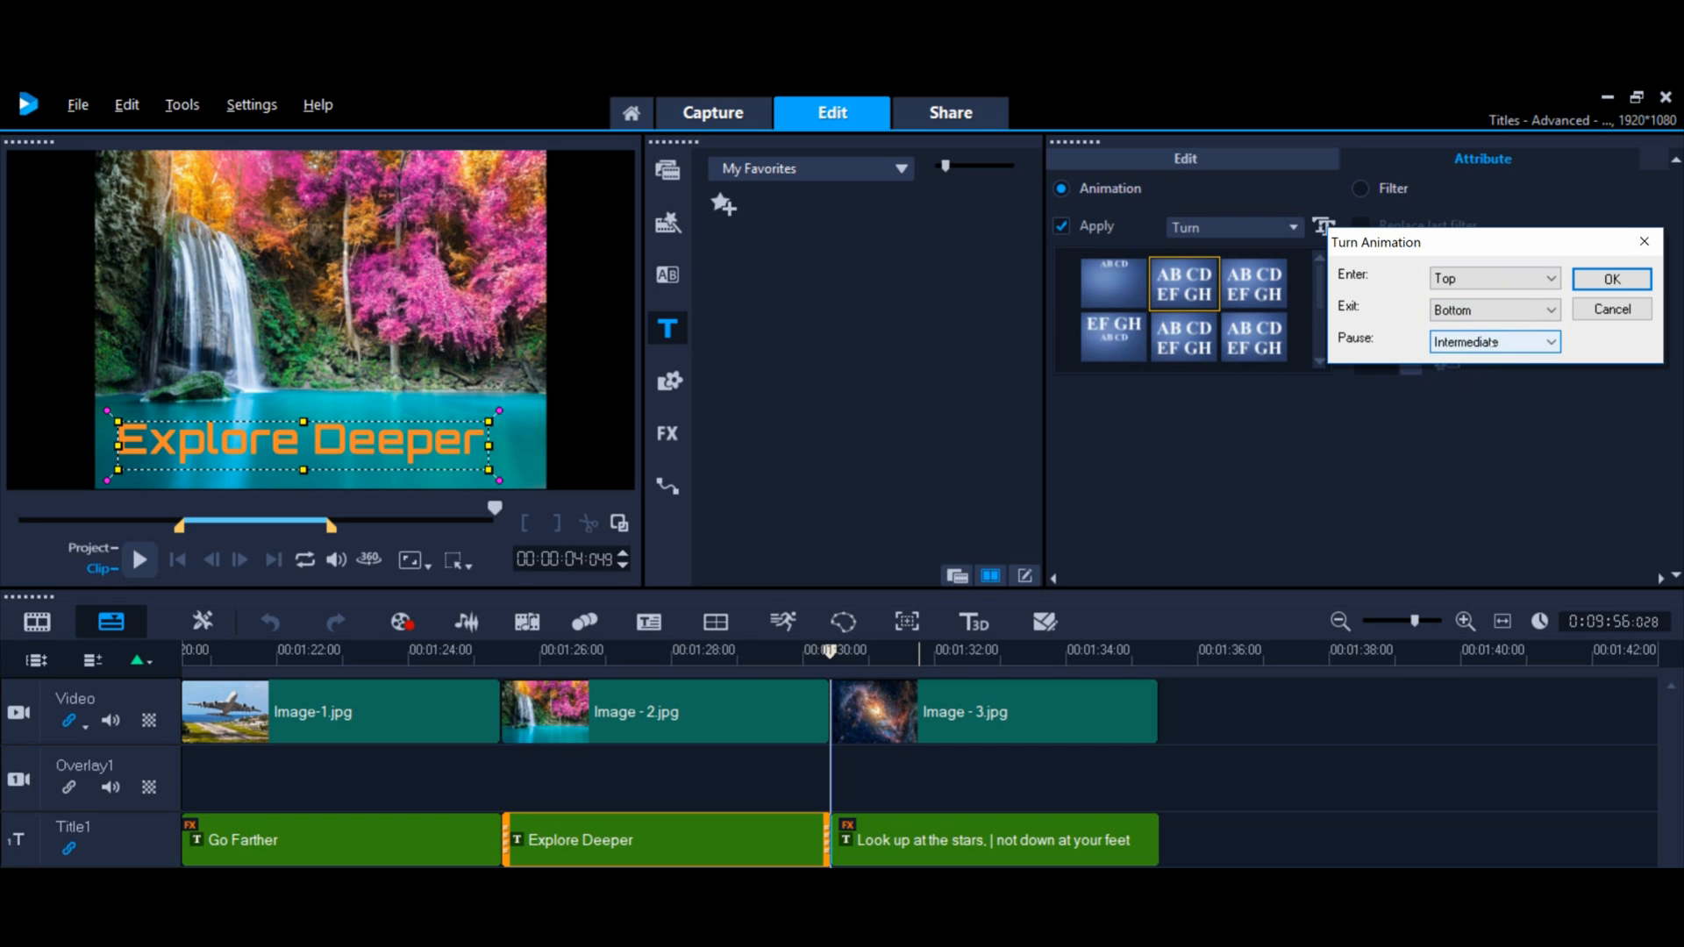
{"action": "left_click", "coordinate": [1612, 279]}
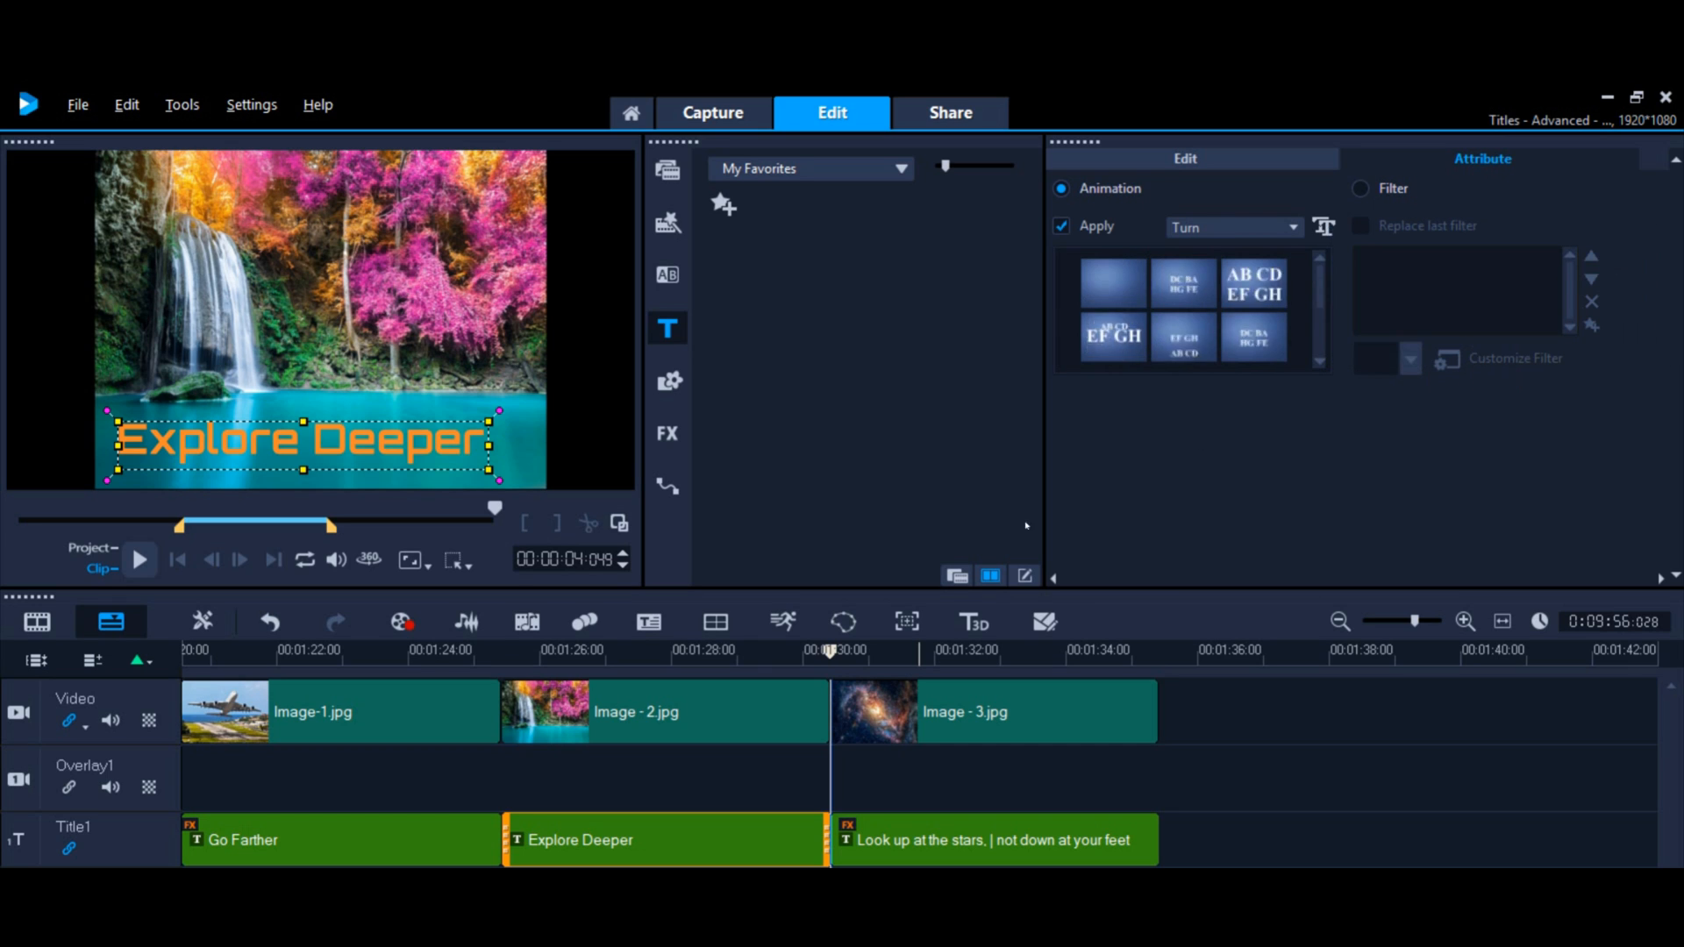
{"action": "left_click", "coordinate": [140, 560]}
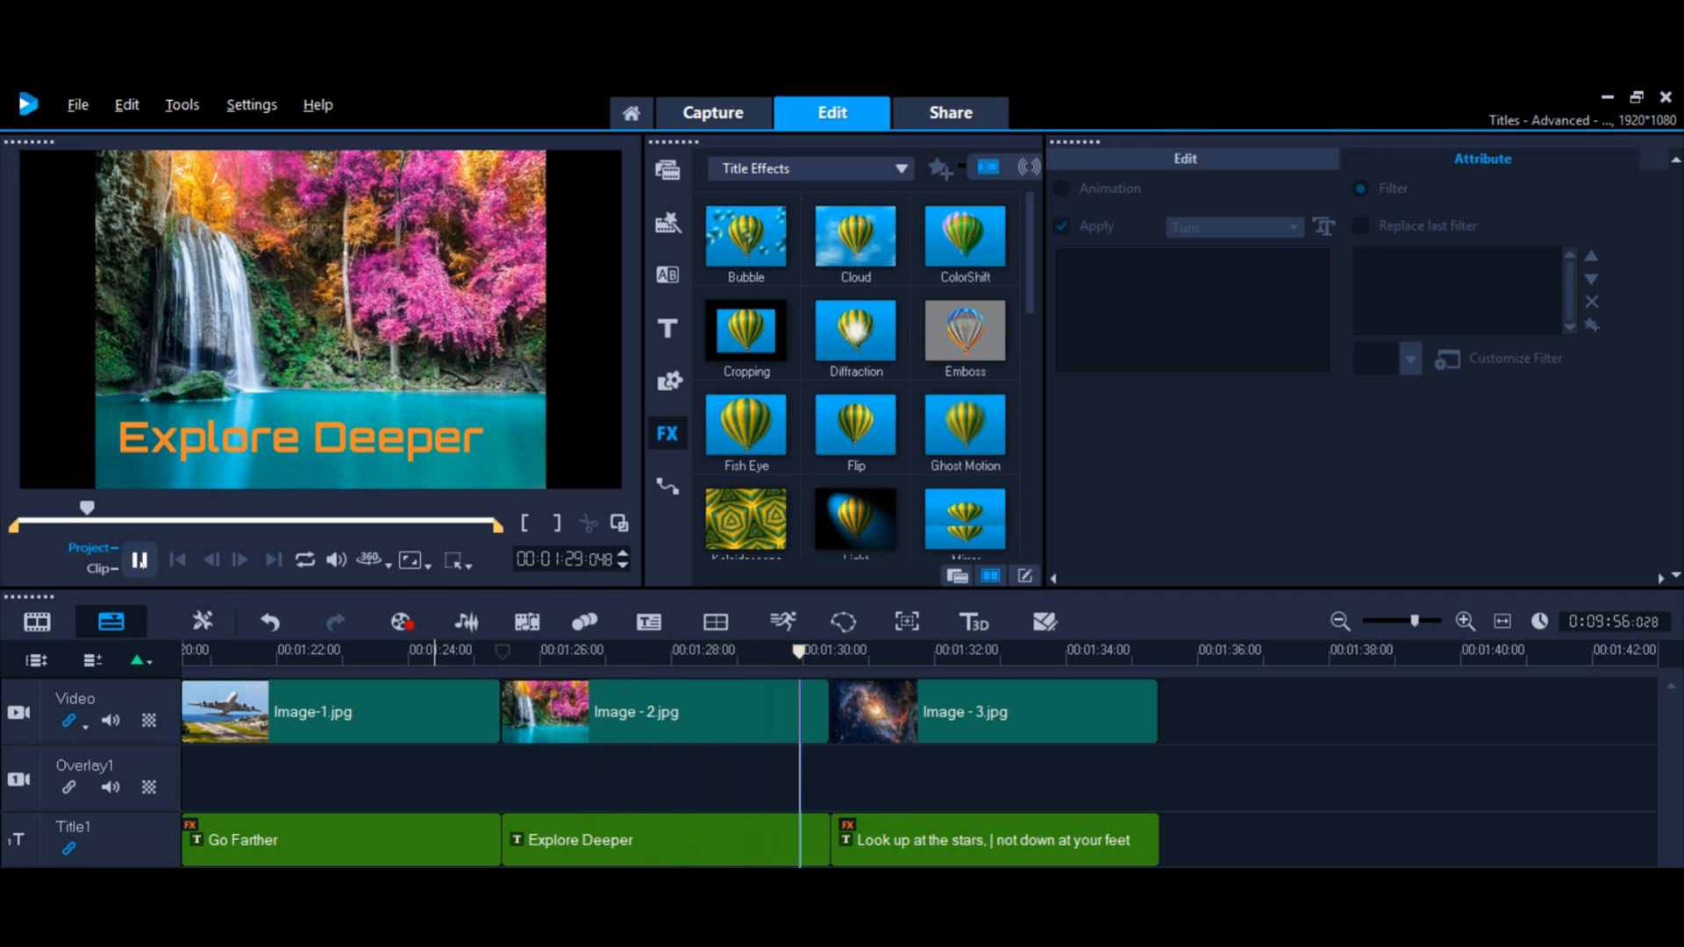
{"action": "left_click", "coordinate": [139, 559]}
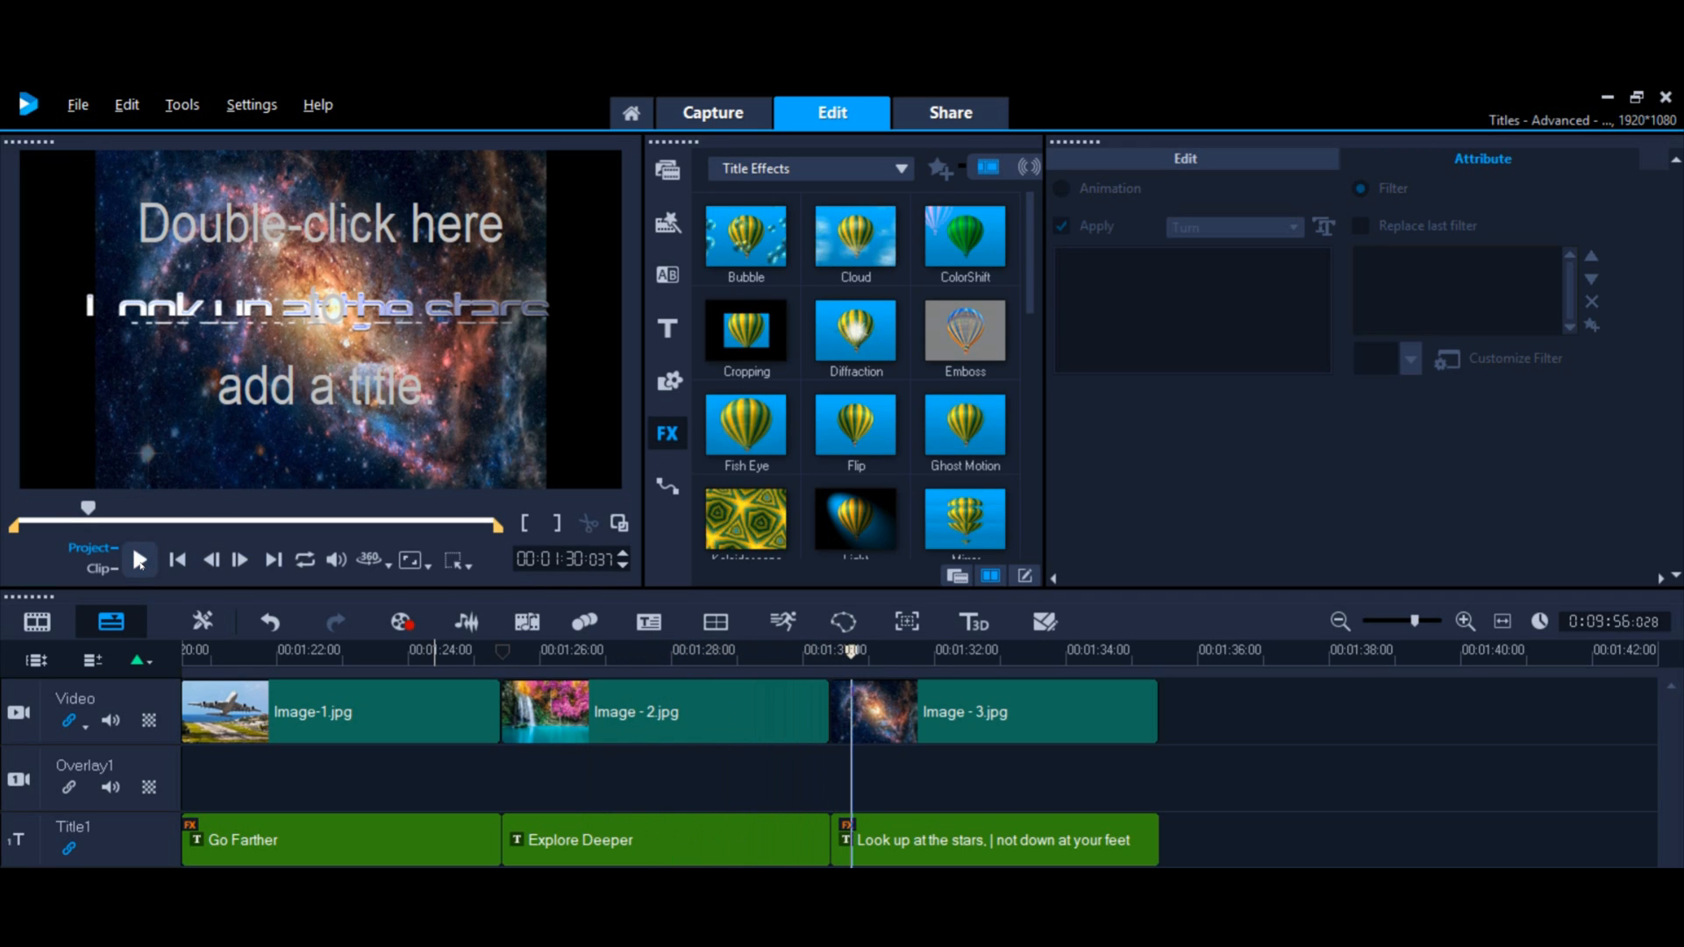
Add the Mirror title effect as a filter to the "Explore Deeper" title, check its customization options and preview the project
{"action": "left_click", "coordinate": [694, 840]}
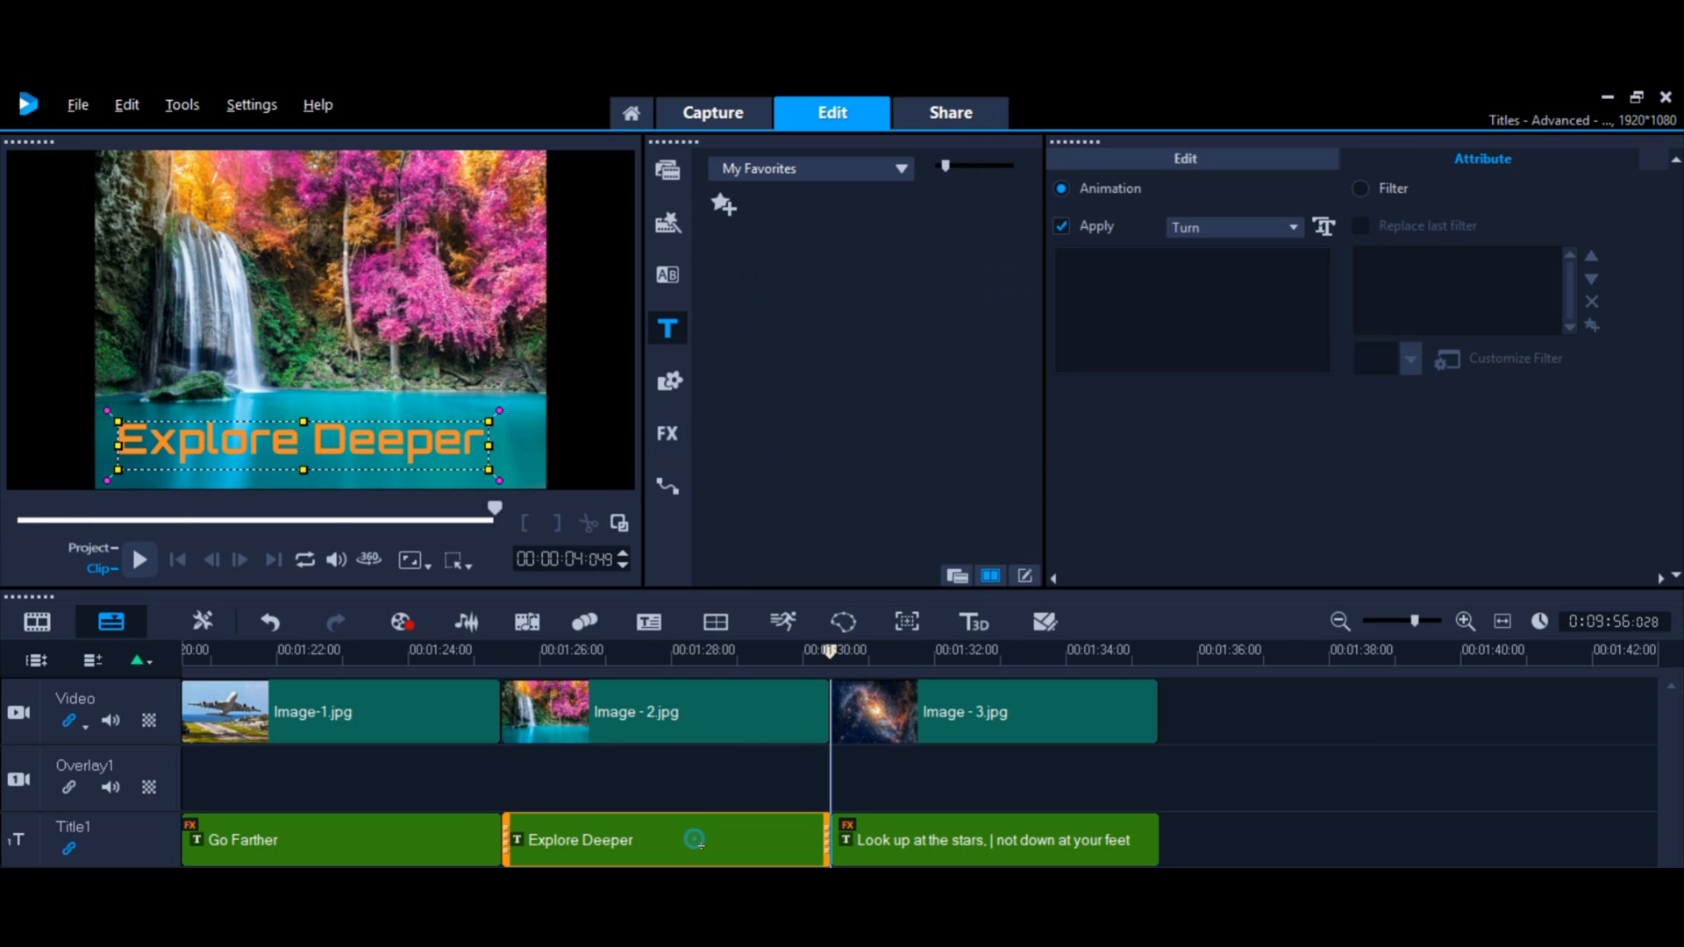
{"action": "left_click", "coordinate": [1360, 188]}
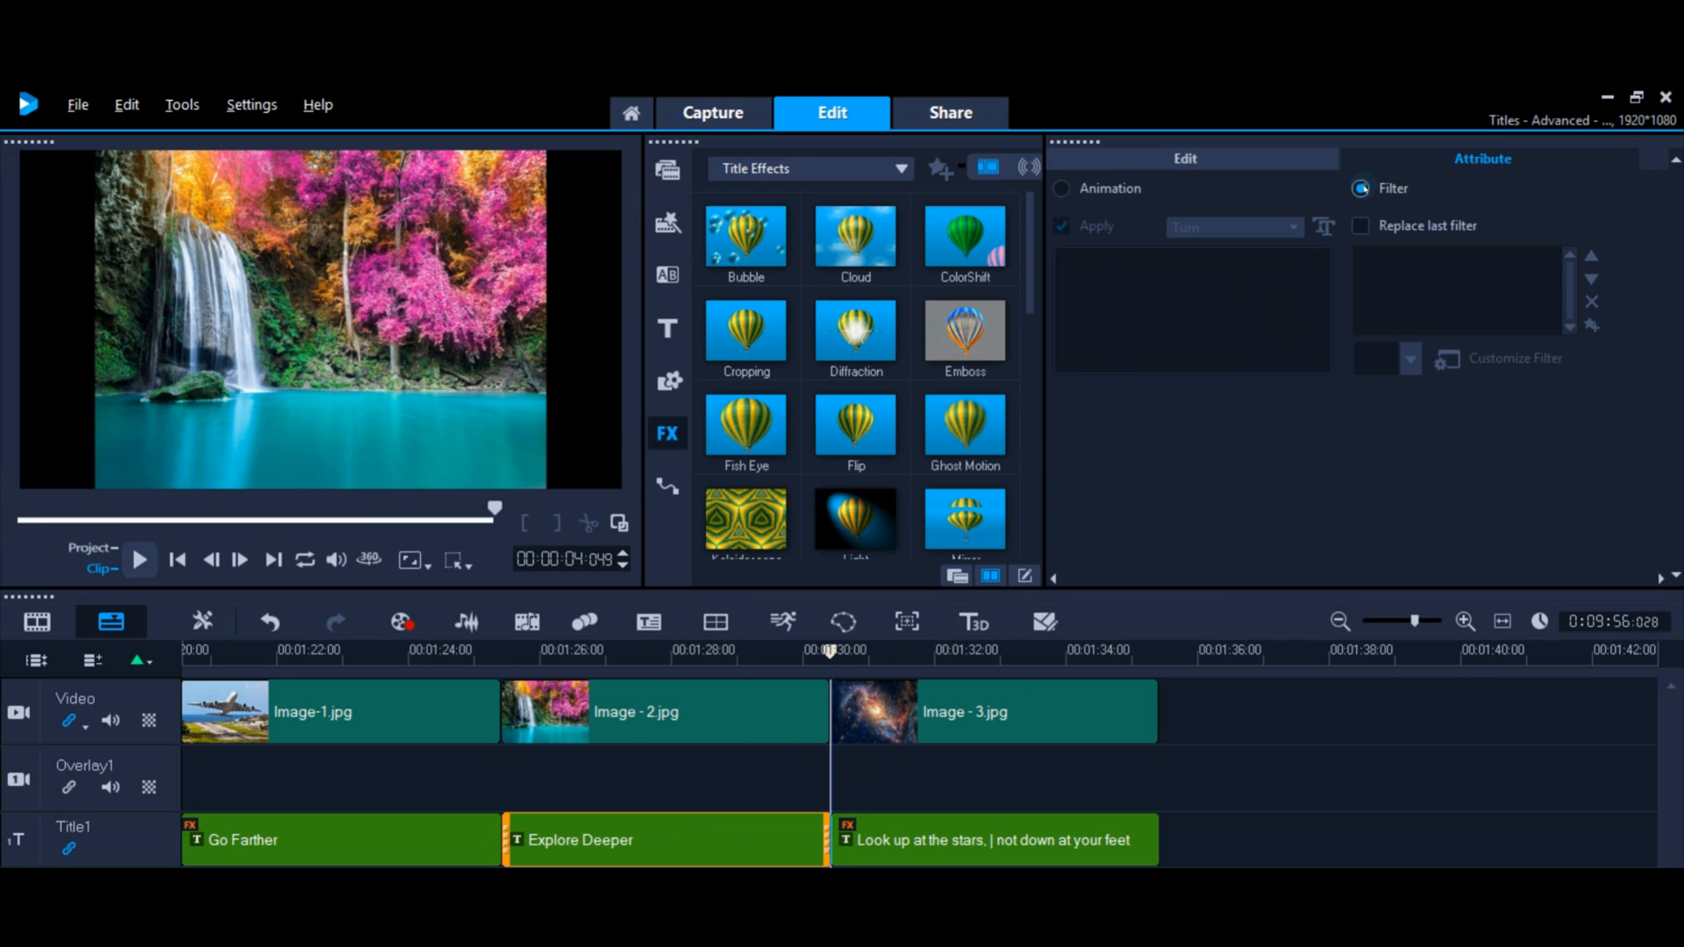
{"action": "scroll", "coordinate": [973, 325], "scroll_direction": "down", "scroll_amount": 1}
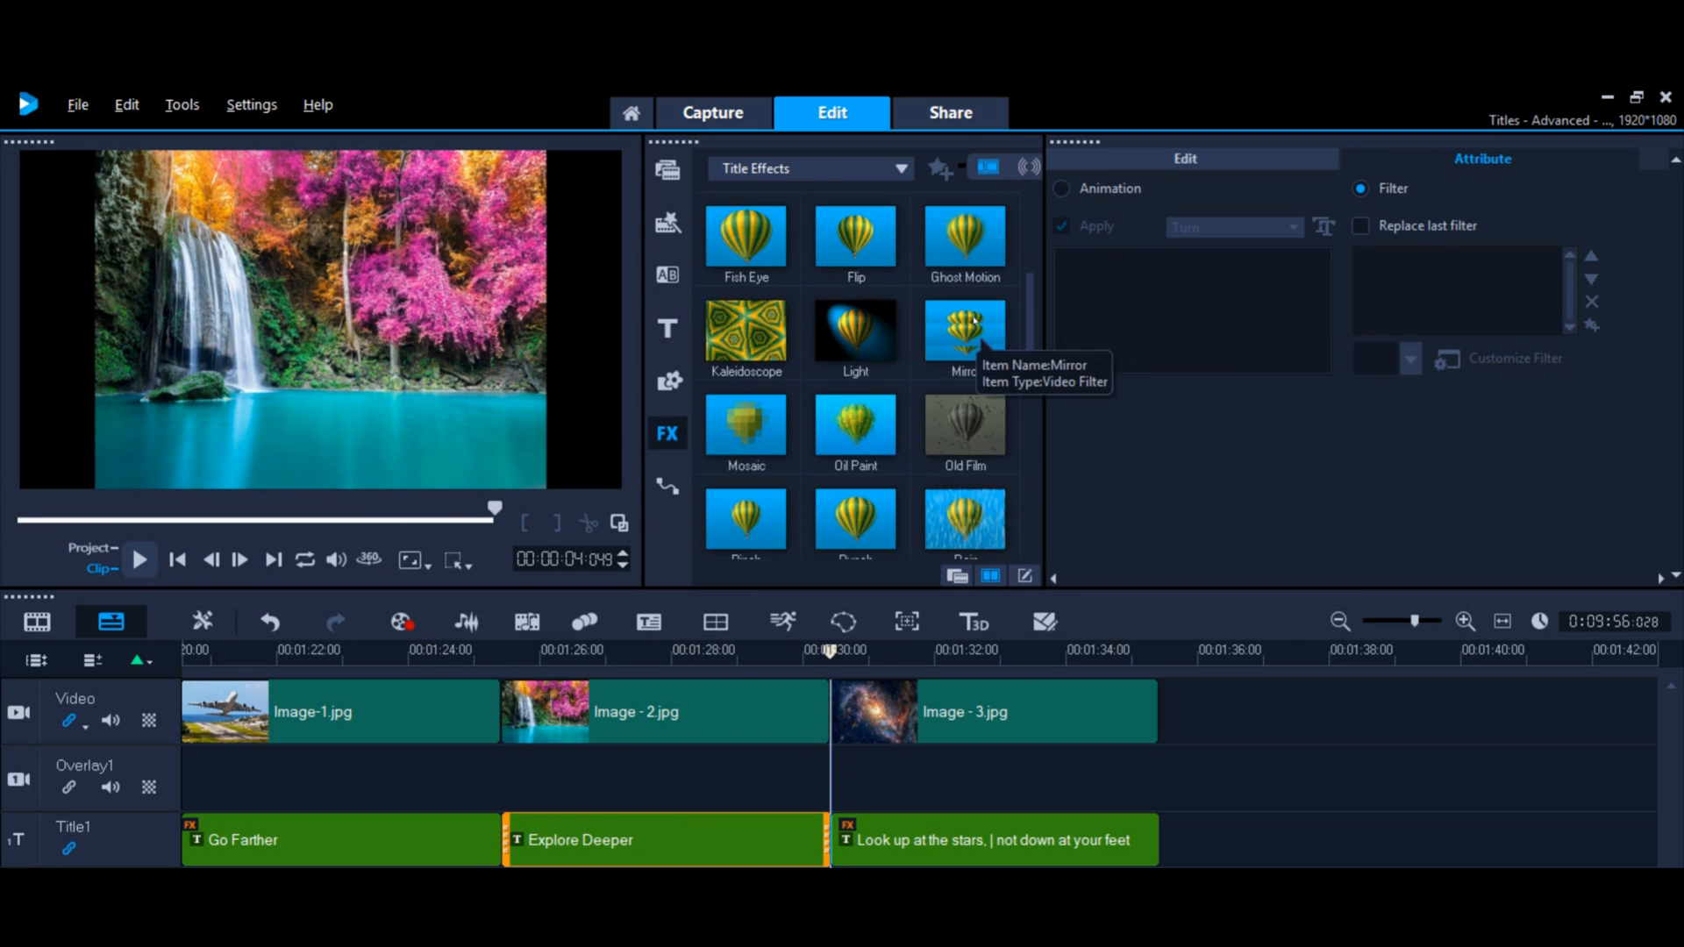
{"action": "left_click_drag", "start_coordinate": [973, 327], "coordinate": [729, 842]}
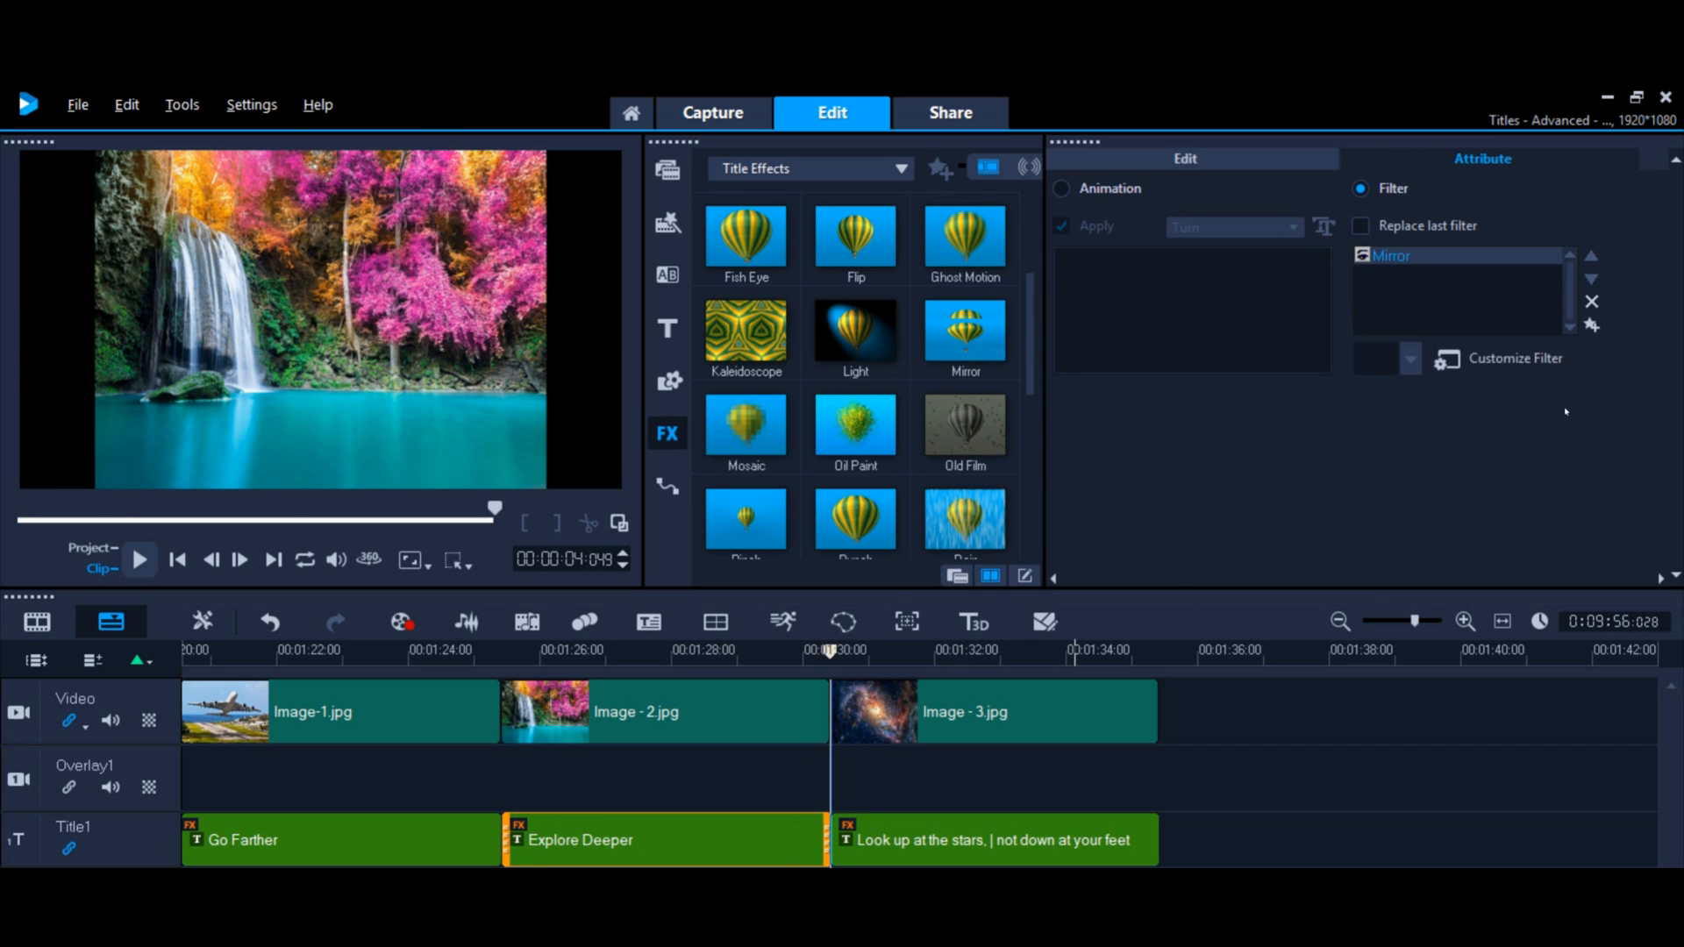
{"action": "left_click", "coordinate": [1533, 358]}
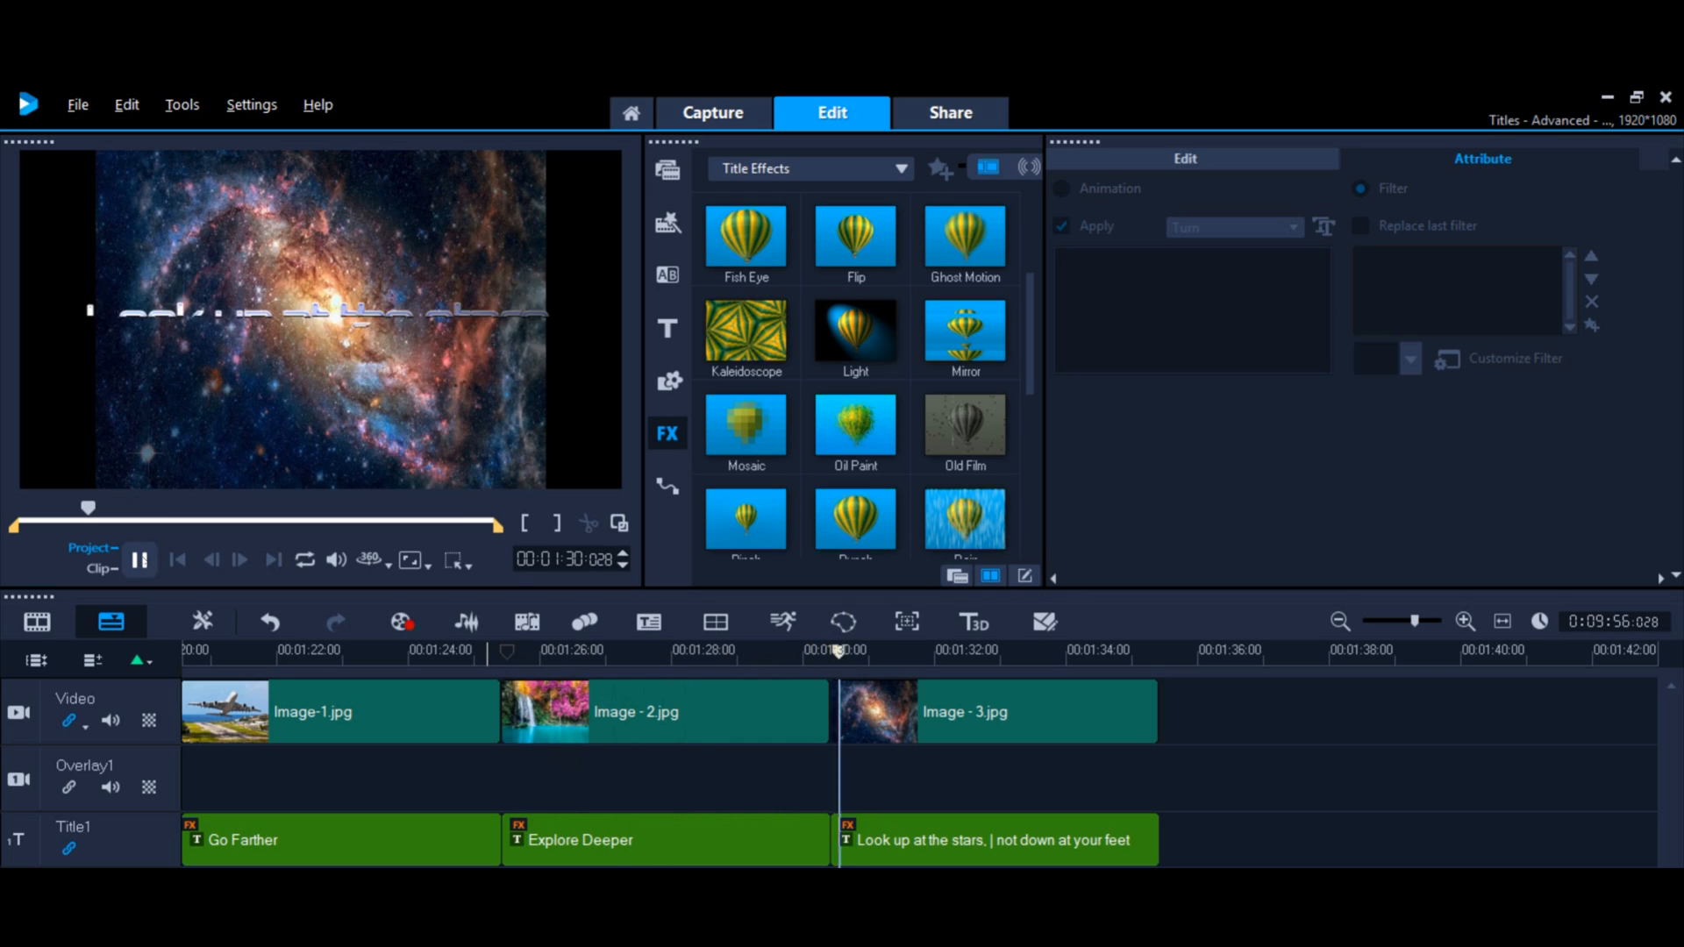
{"action": "left_click", "coordinate": [139, 560]}
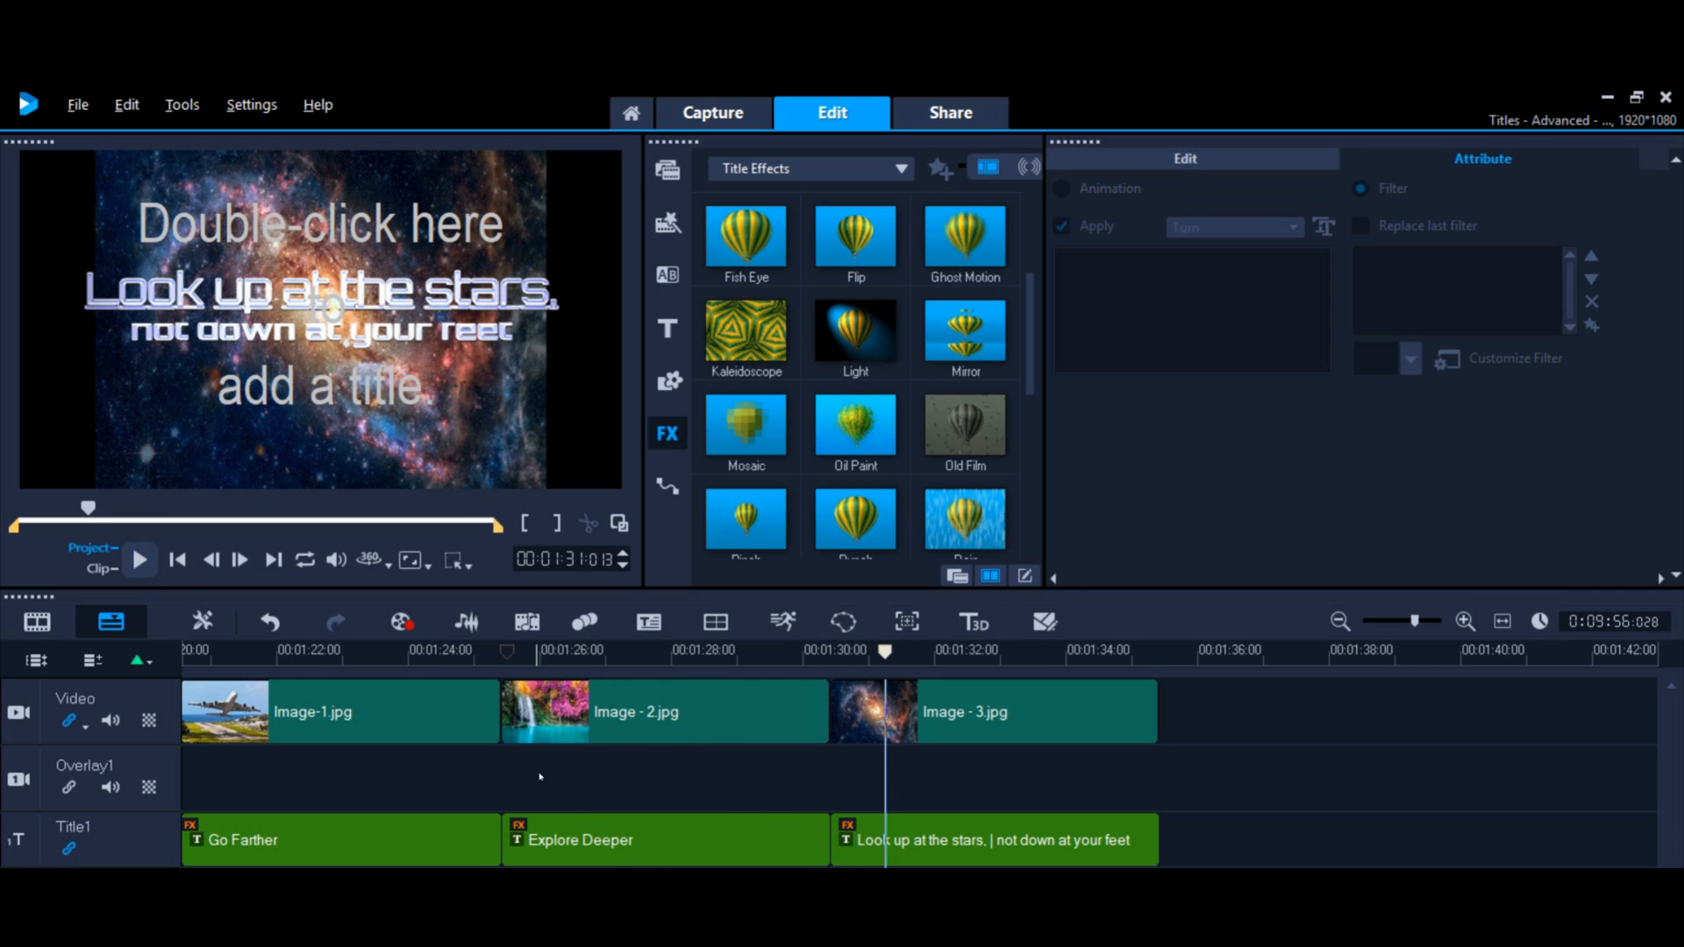
Save the "Explore Deeper" title to the My Favorites title collection
{"action": "left_click", "coordinate": [594, 842]}
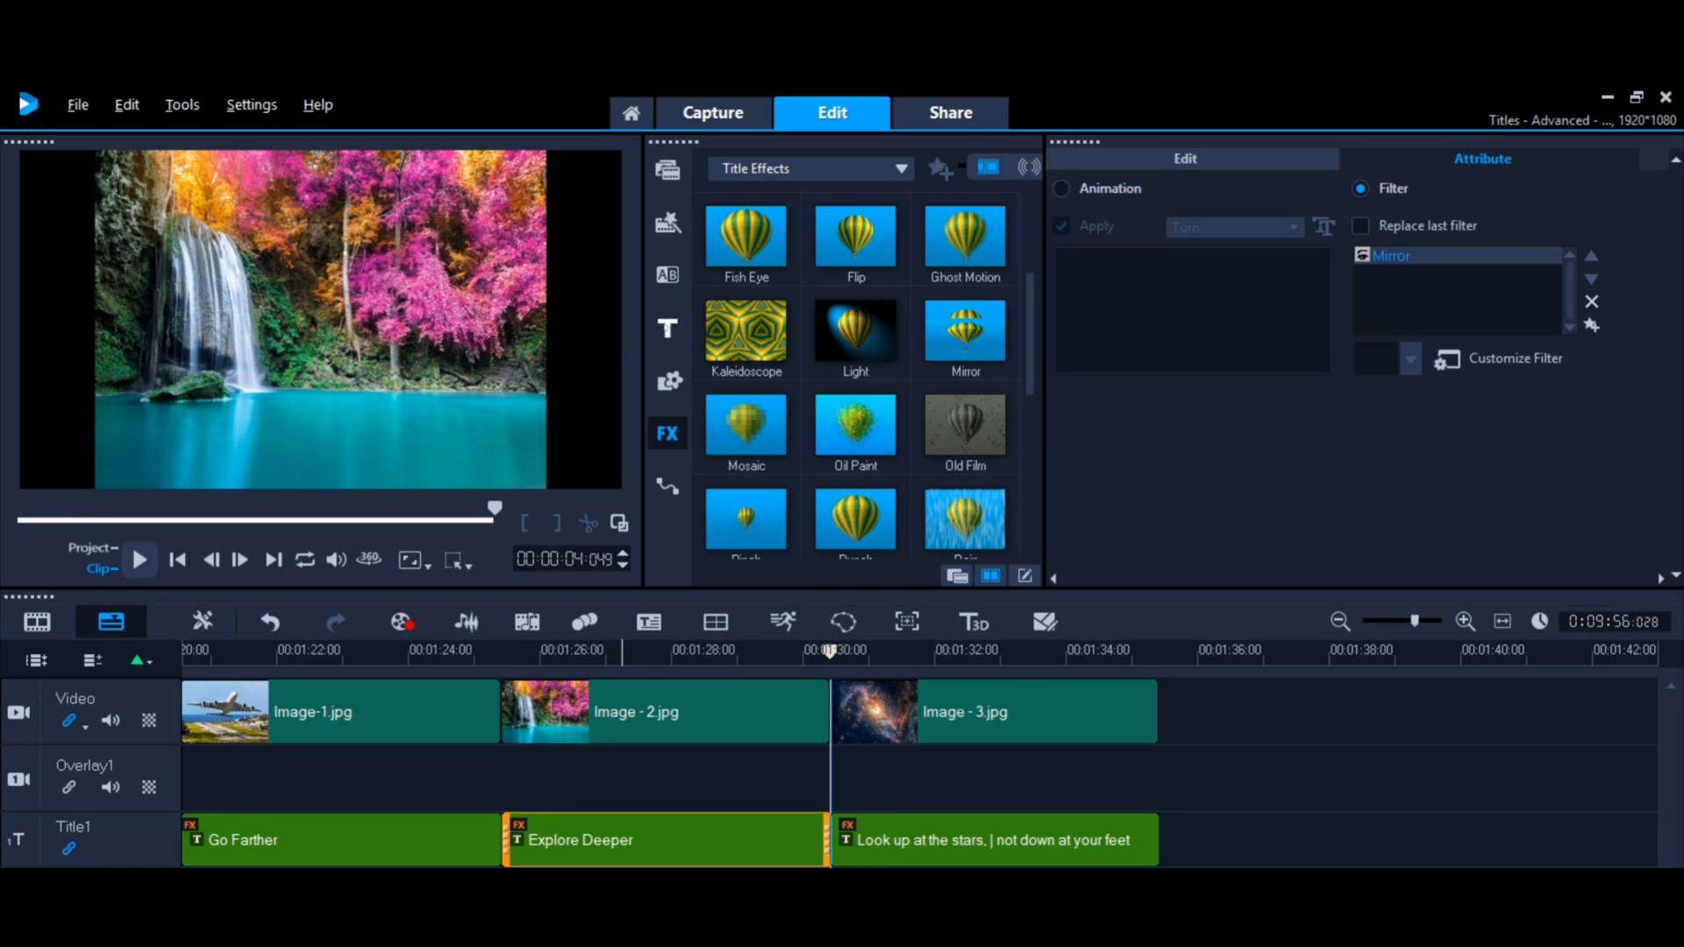
{"action": "left_click", "coordinate": [667, 328]}
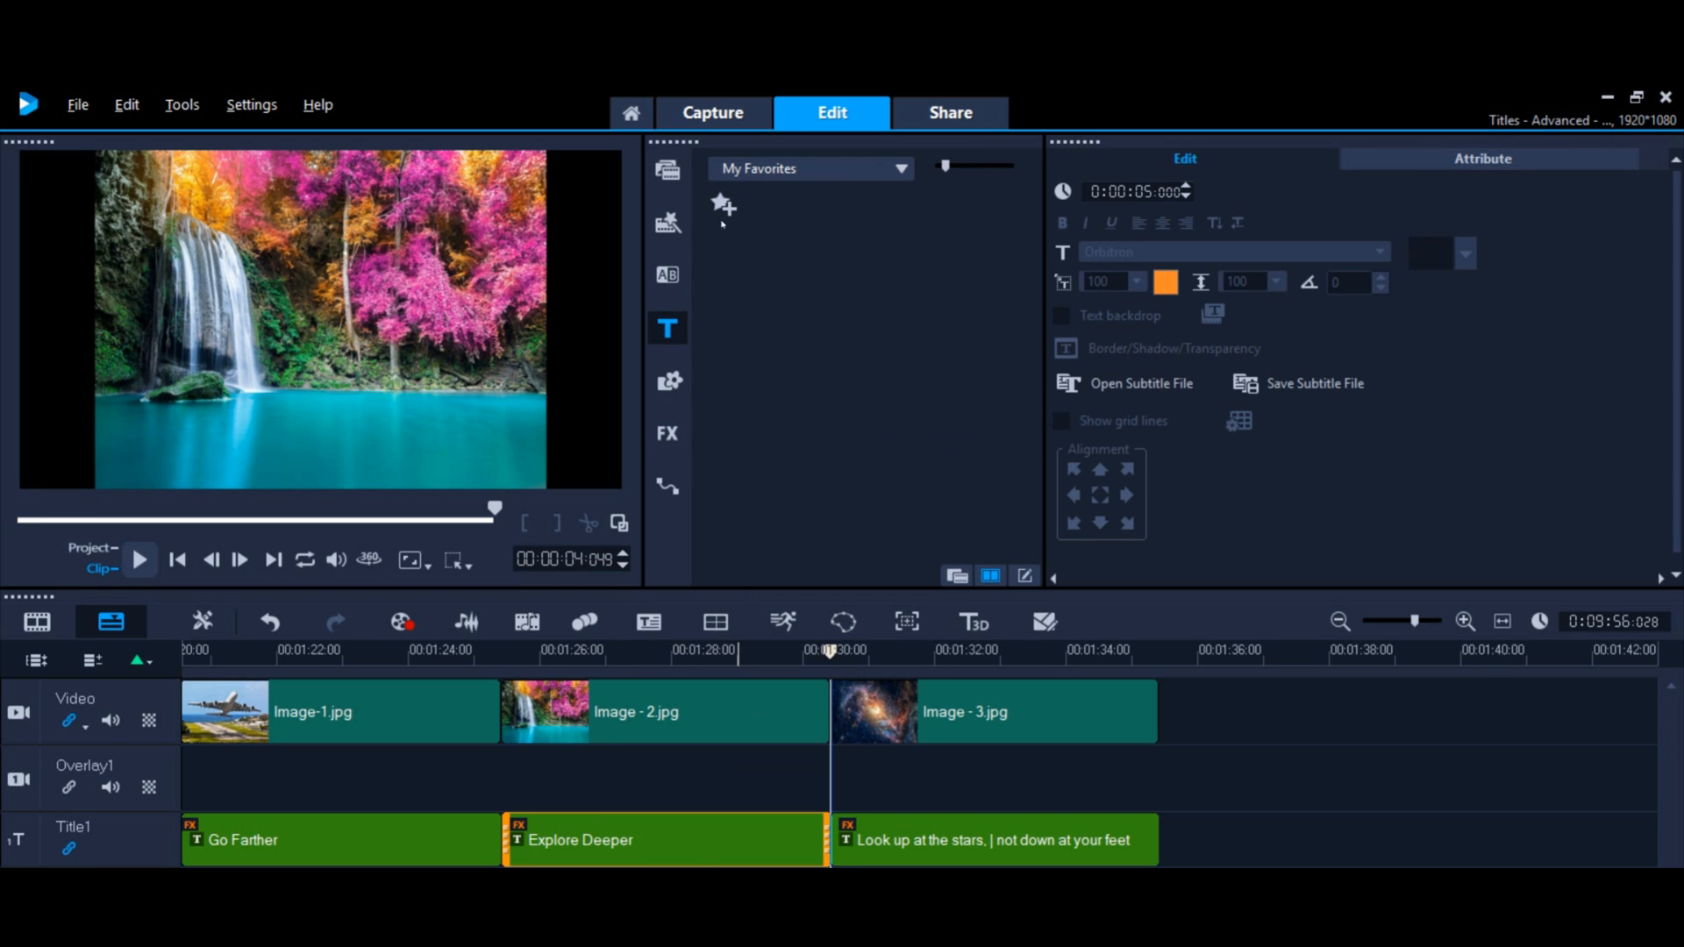
{"action": "left_click", "coordinate": [723, 205]}
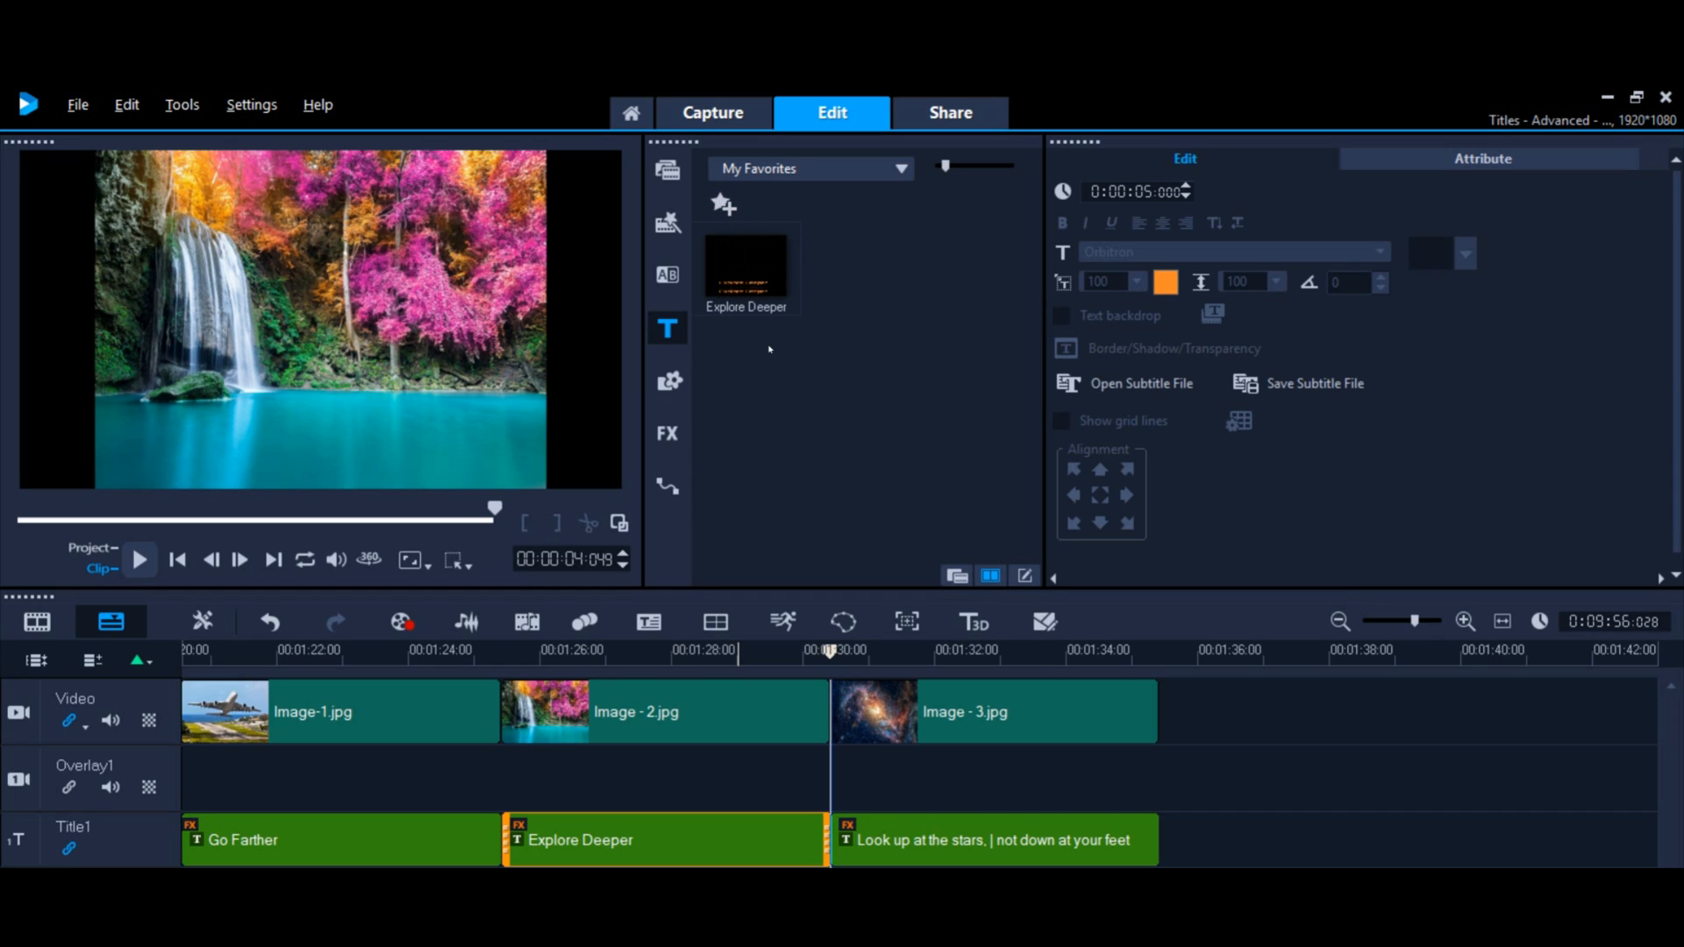
Play the "Look up at the stars" title, then try motion path P03 on it and preview the motion
{"action": "left_click", "coordinate": [903, 842]}
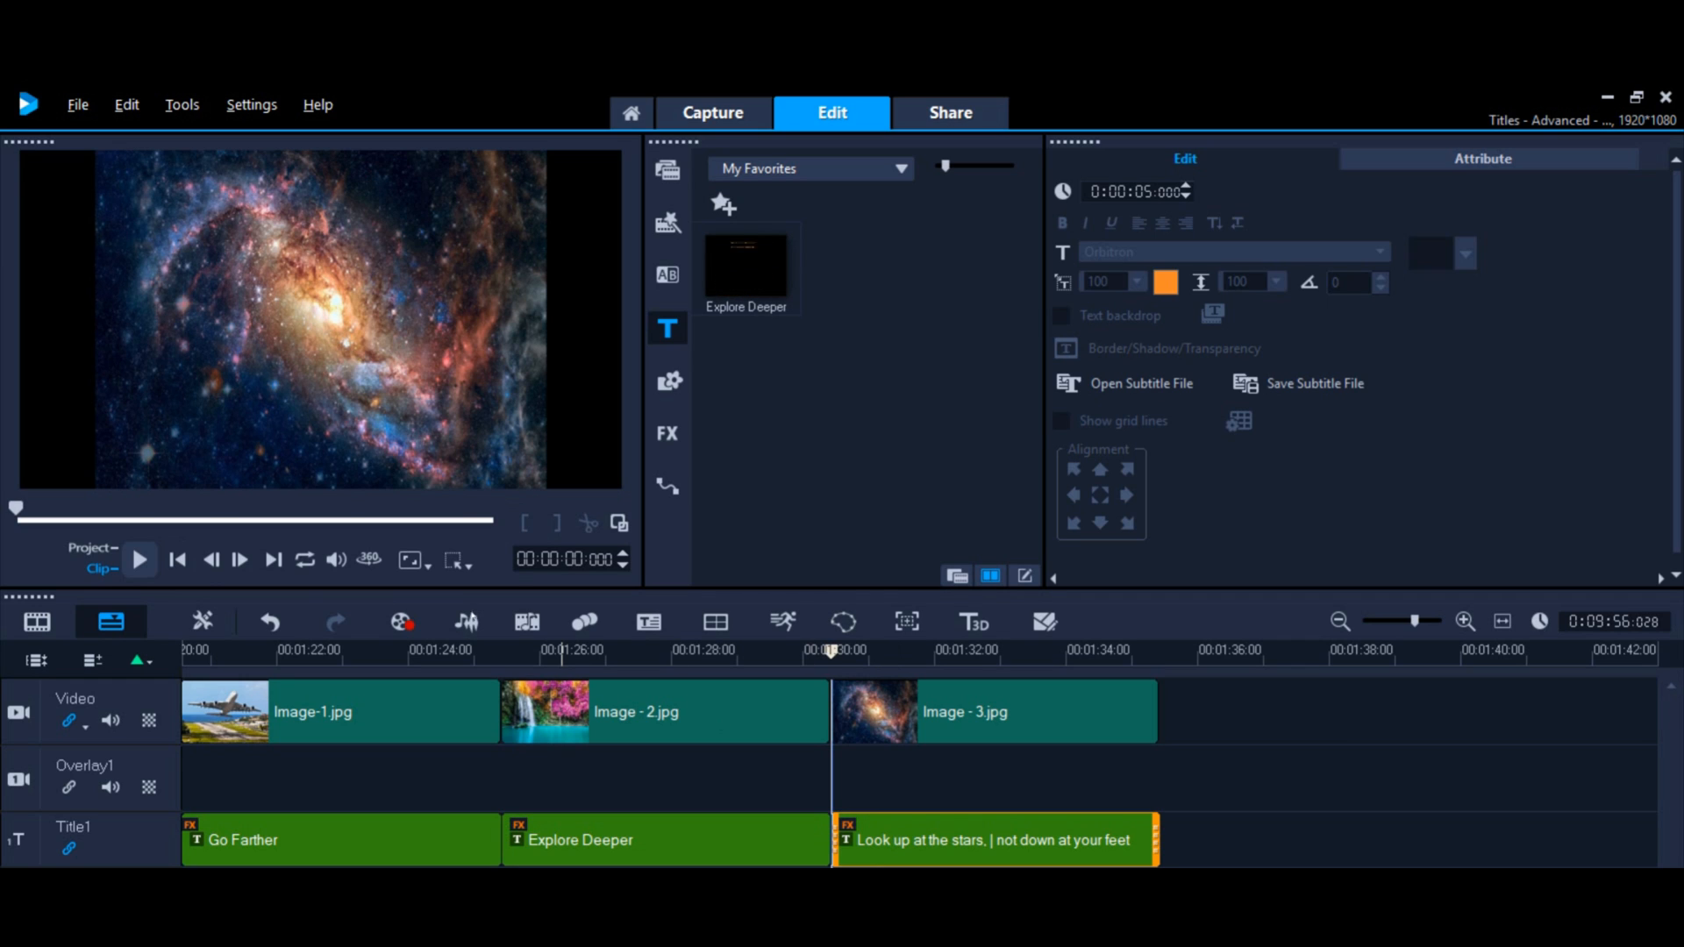
{"action": "left_click", "coordinate": [145, 561]}
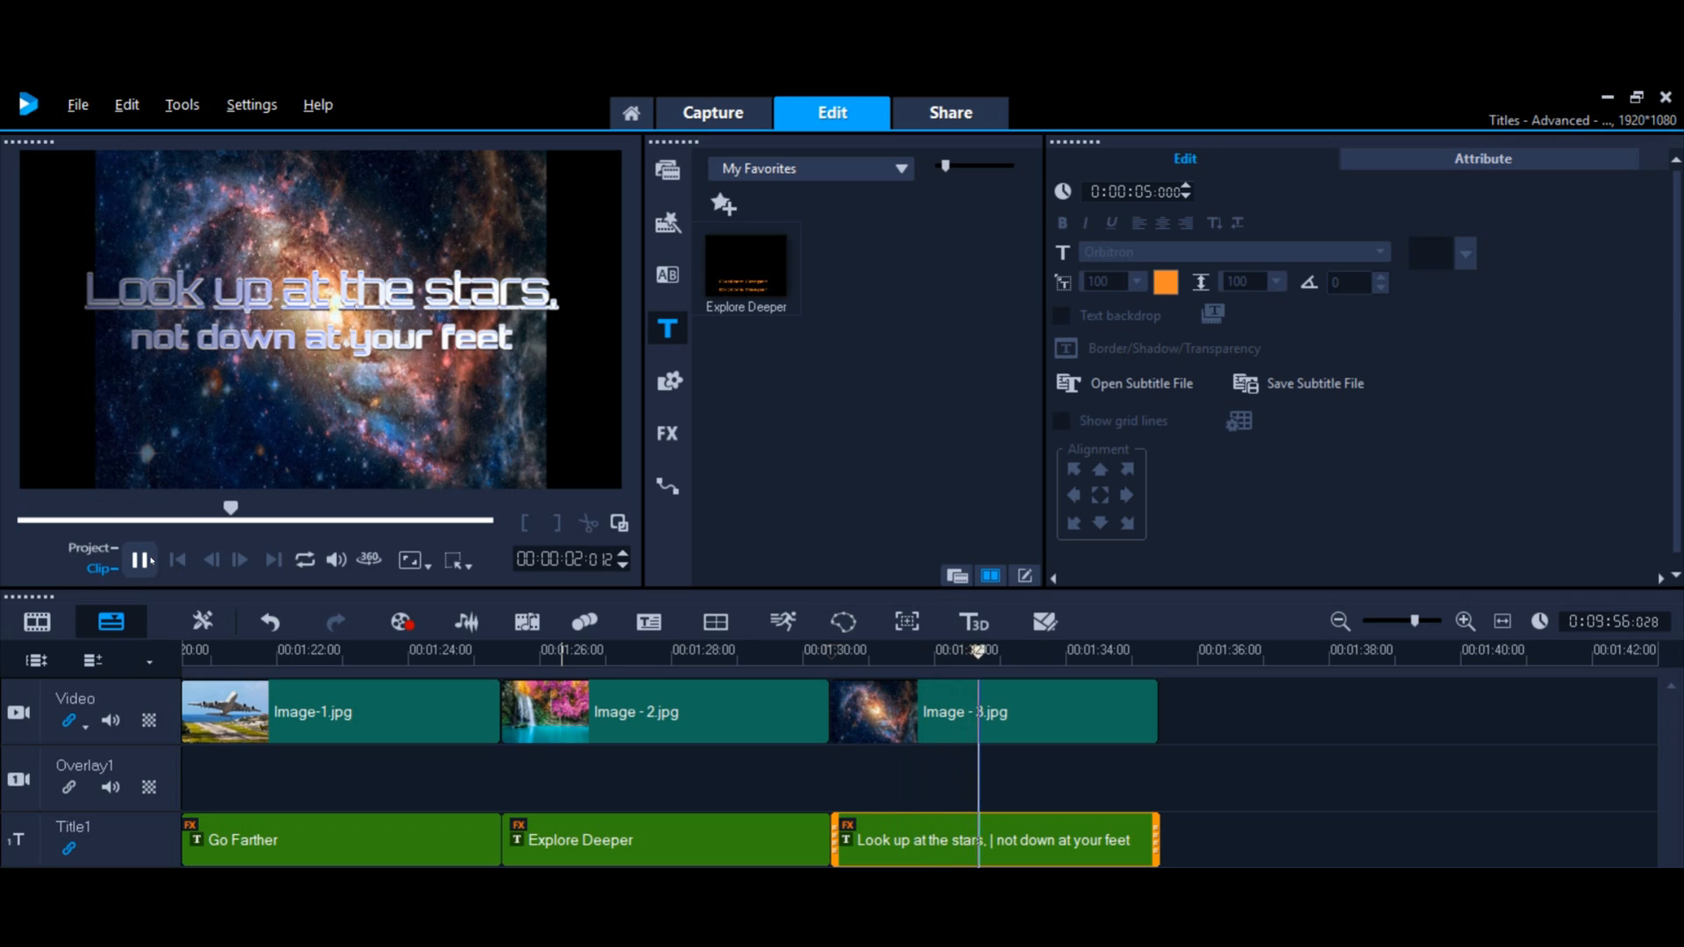
{"action": "left_click", "coordinate": [667, 487]}
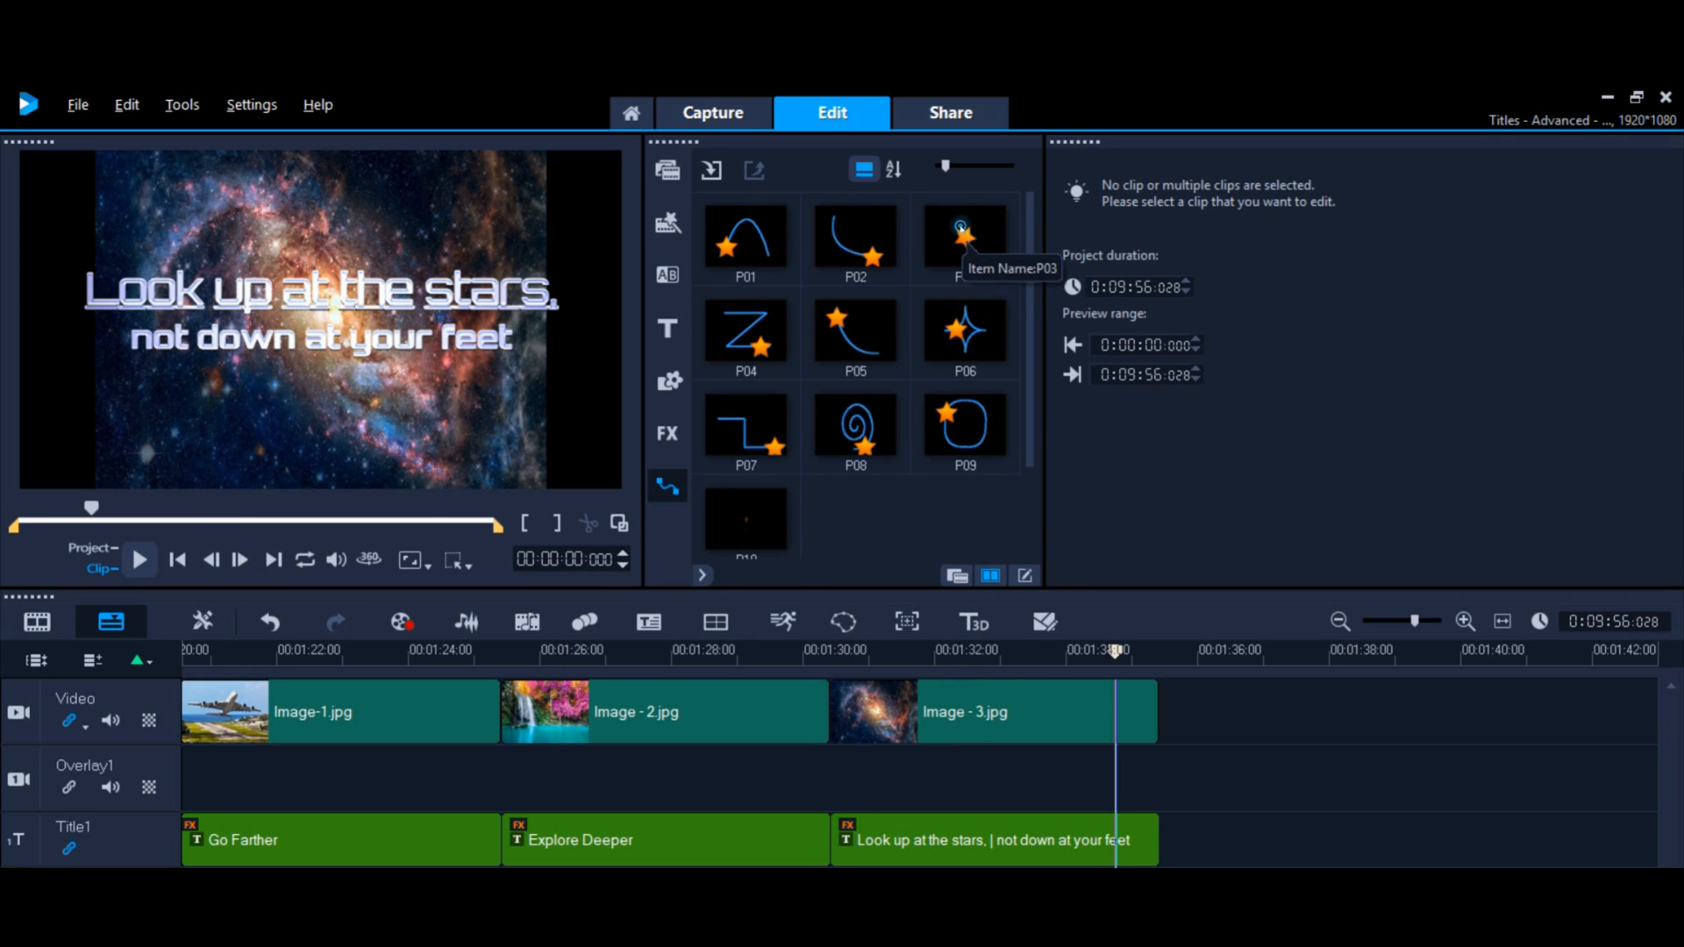
{"action": "left_click_drag", "start_coordinate": [964, 238], "coordinate": [954, 838]}
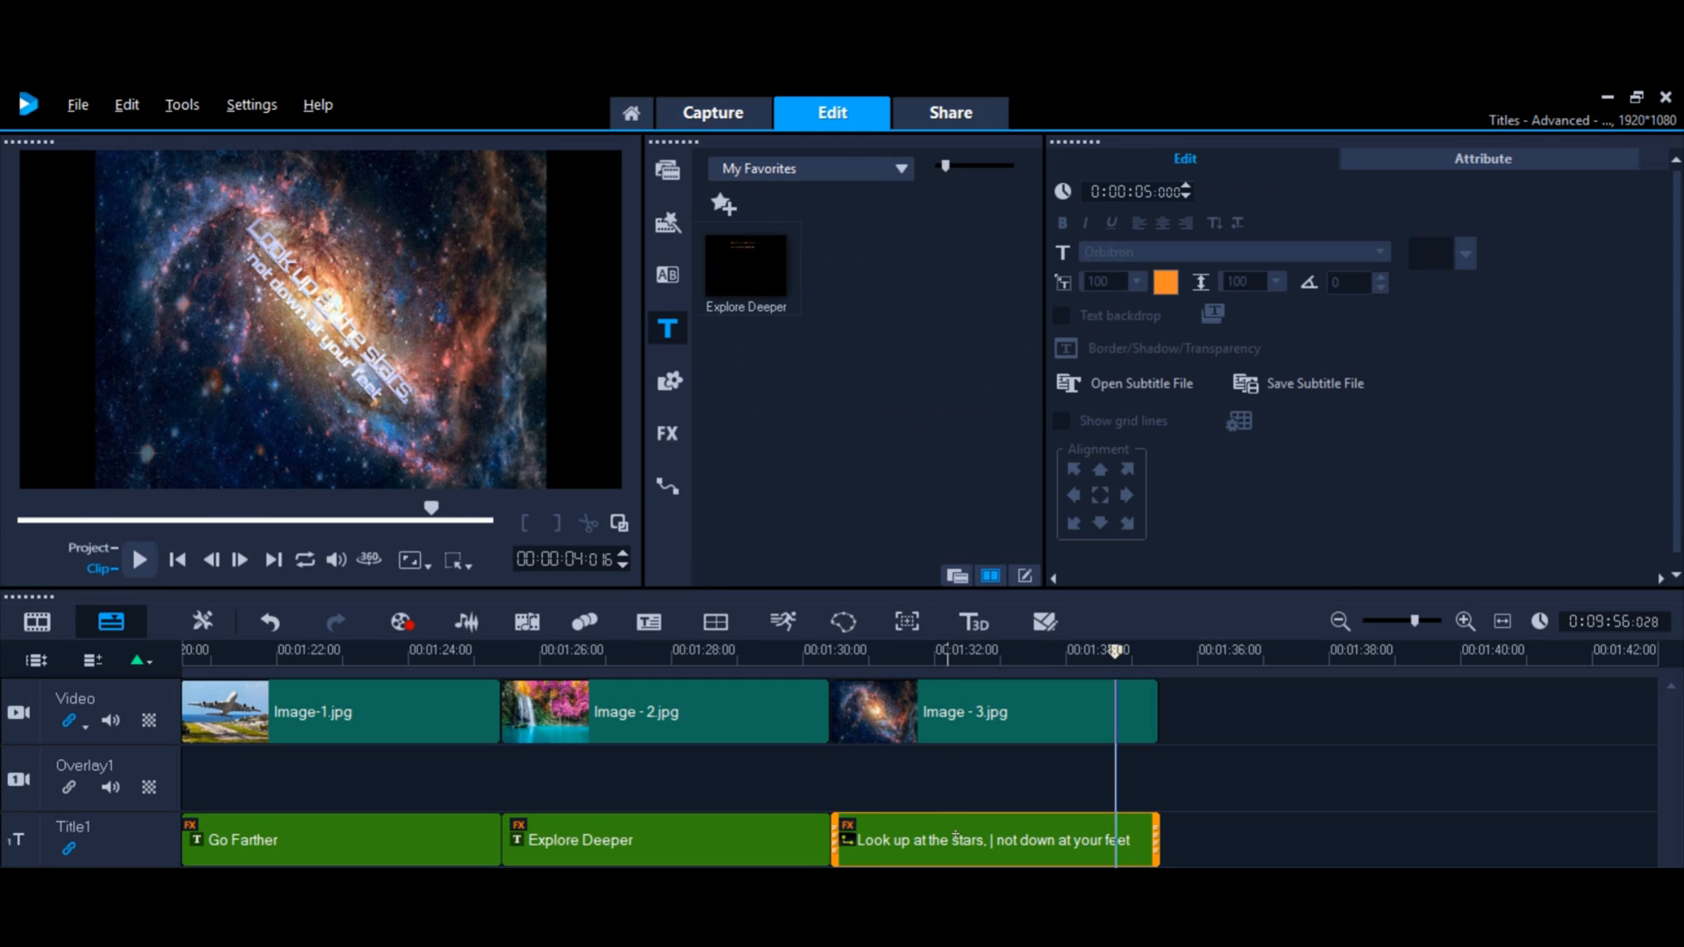
{"action": "left_click", "coordinate": [833, 652]}
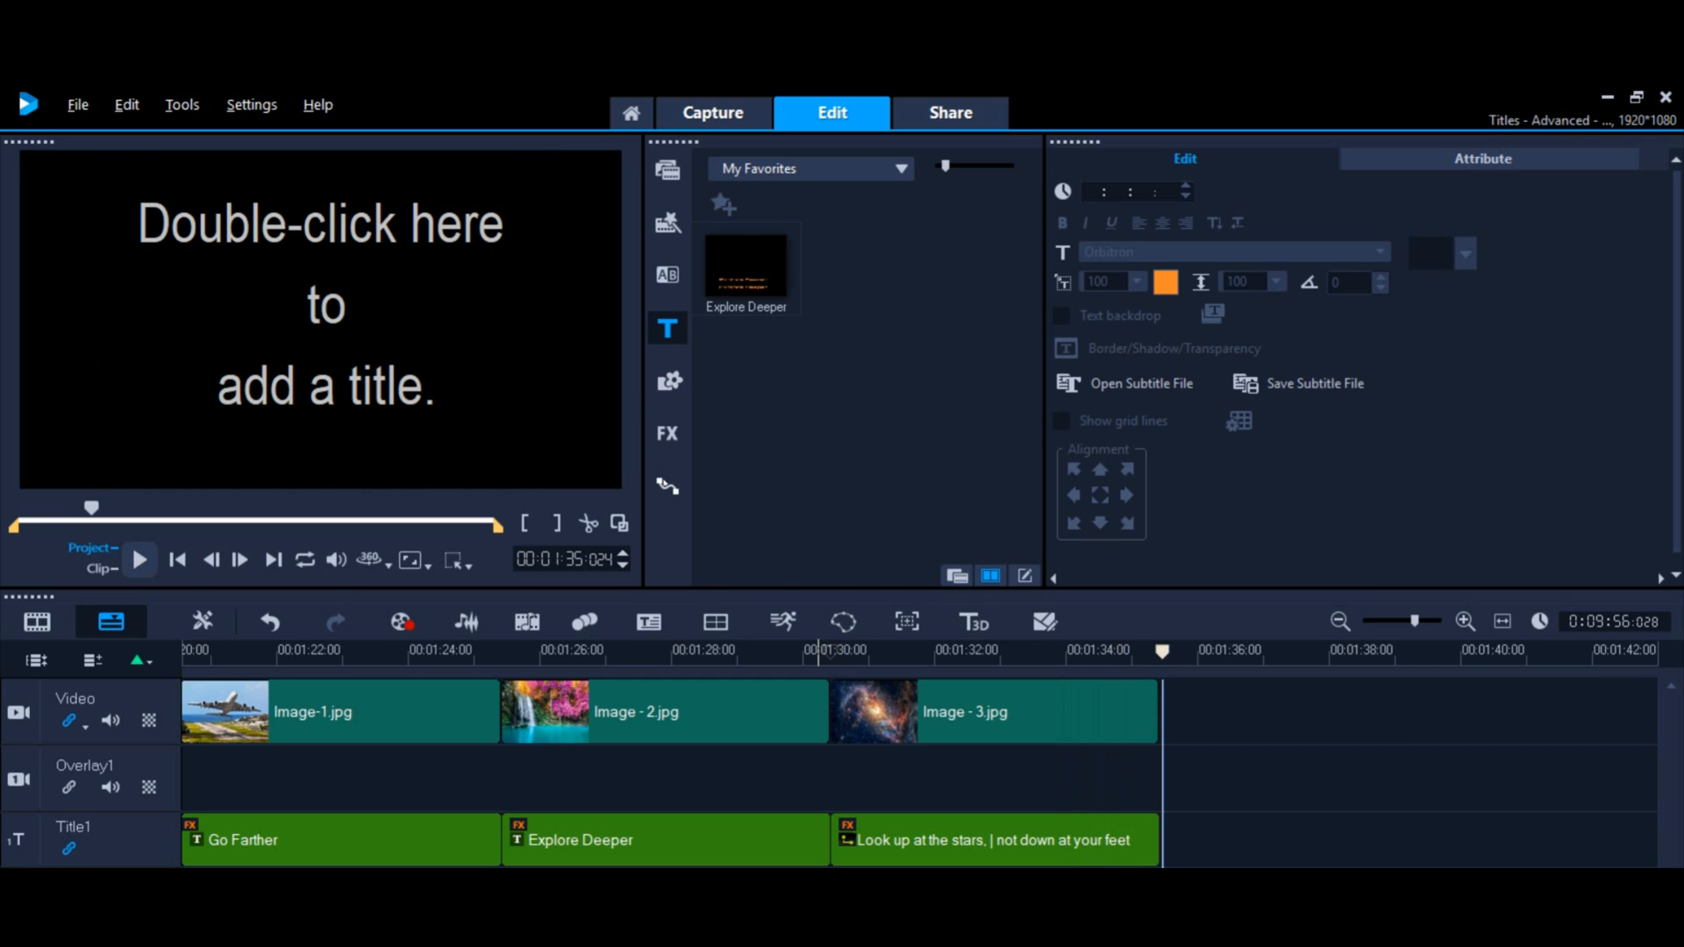
Apply motion path P06 to the "Look up at the stars" title and preview it from the clip's start
{"action": "left_click", "coordinate": [666, 488]}
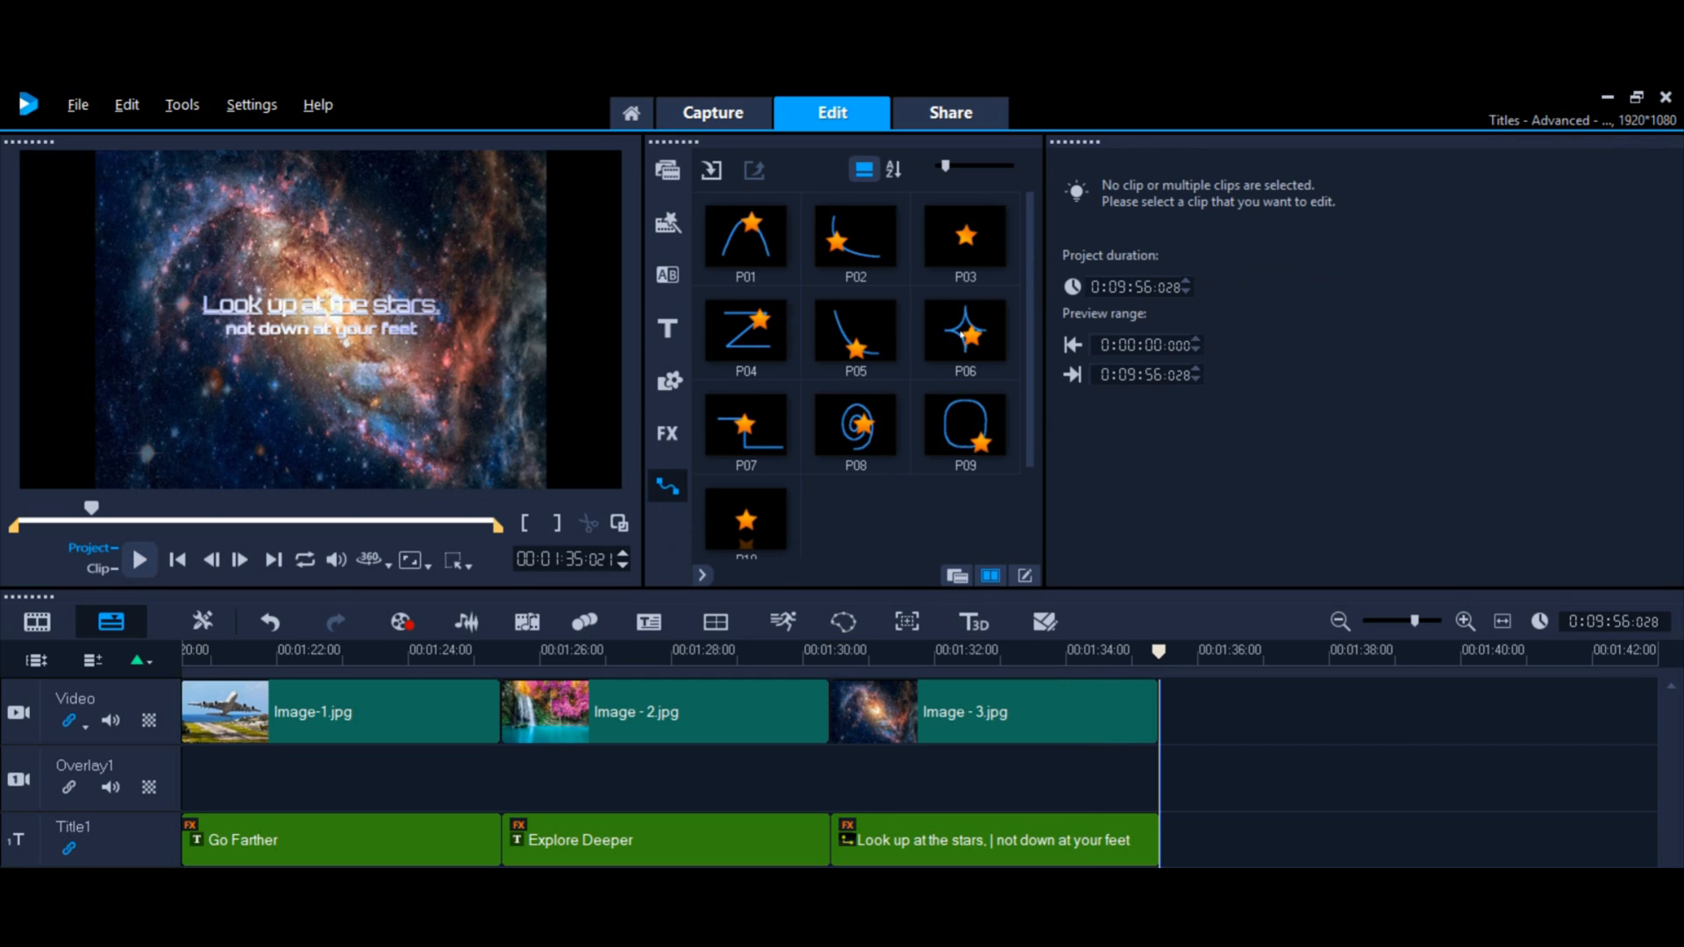
{"action": "left_click_drag", "start_coordinate": [965, 332], "coordinate": [866, 838]}
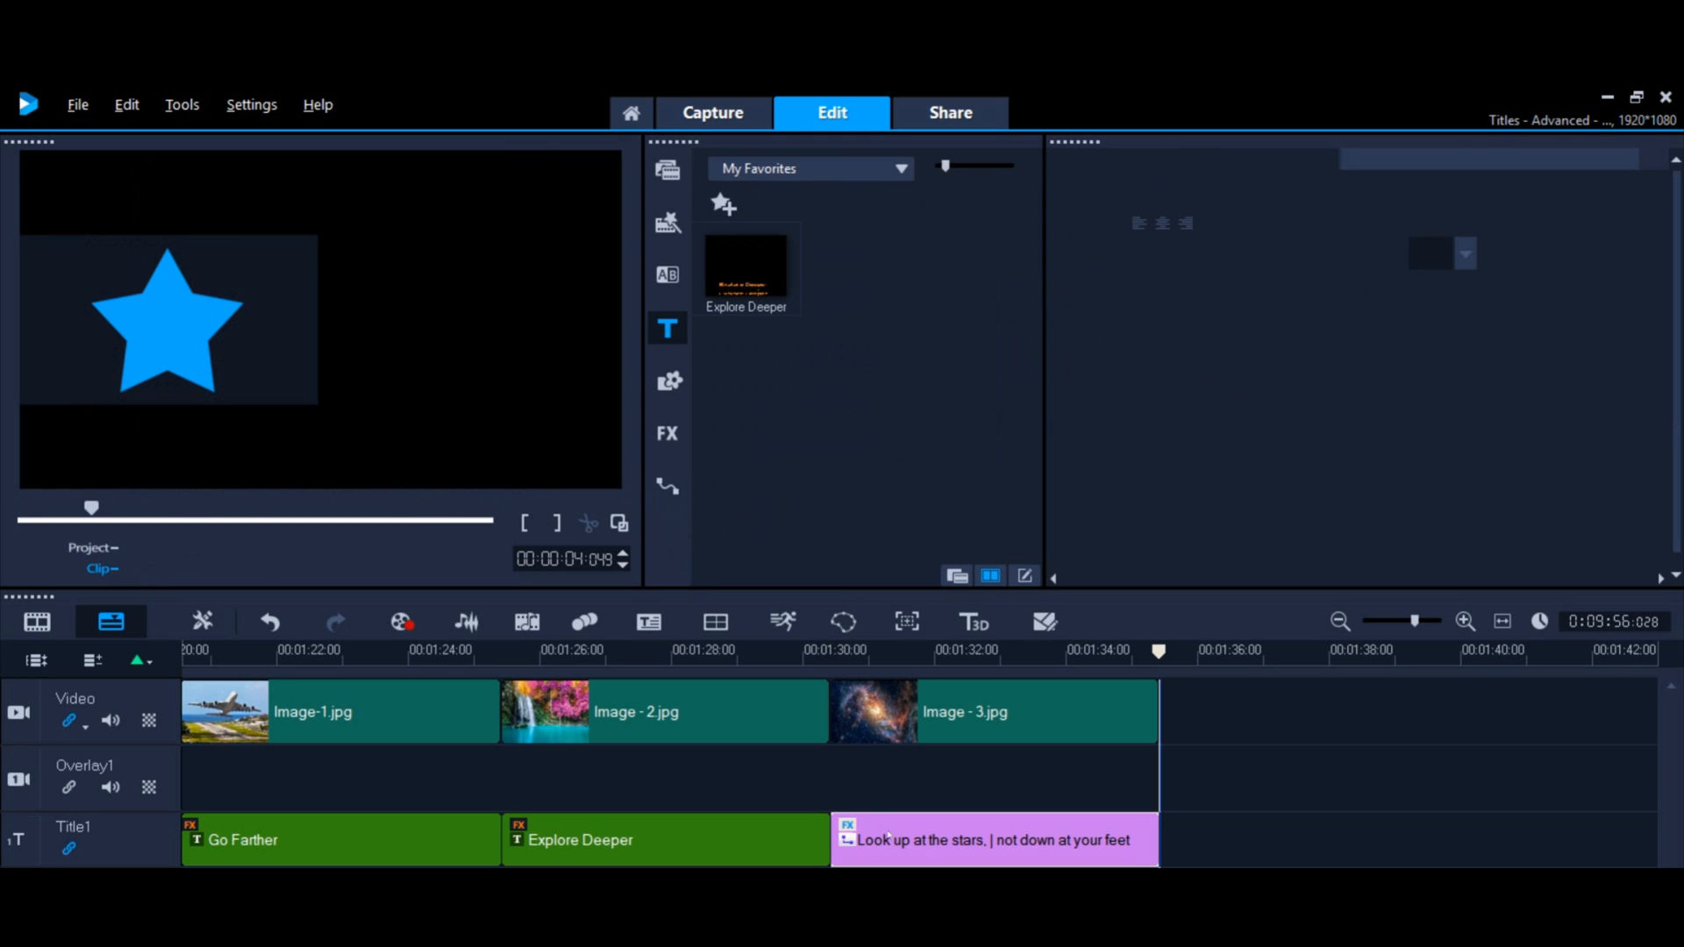
{"action": "left_click", "coordinate": [833, 656]}
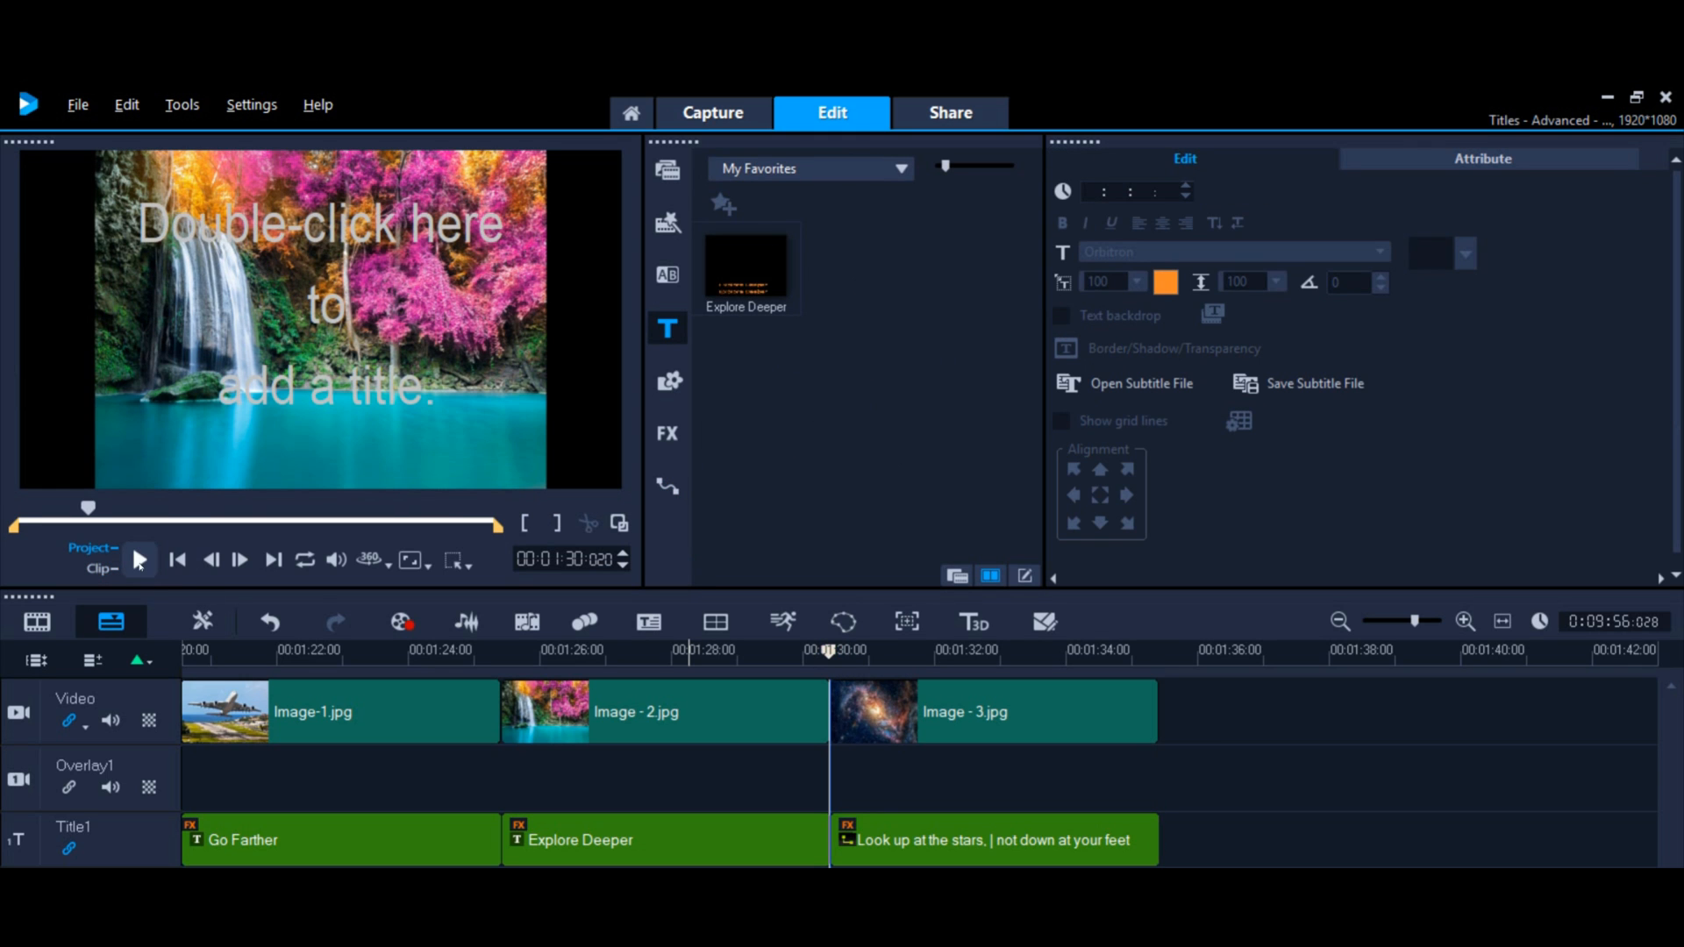
{"action": "left_click", "coordinate": [139, 560]}
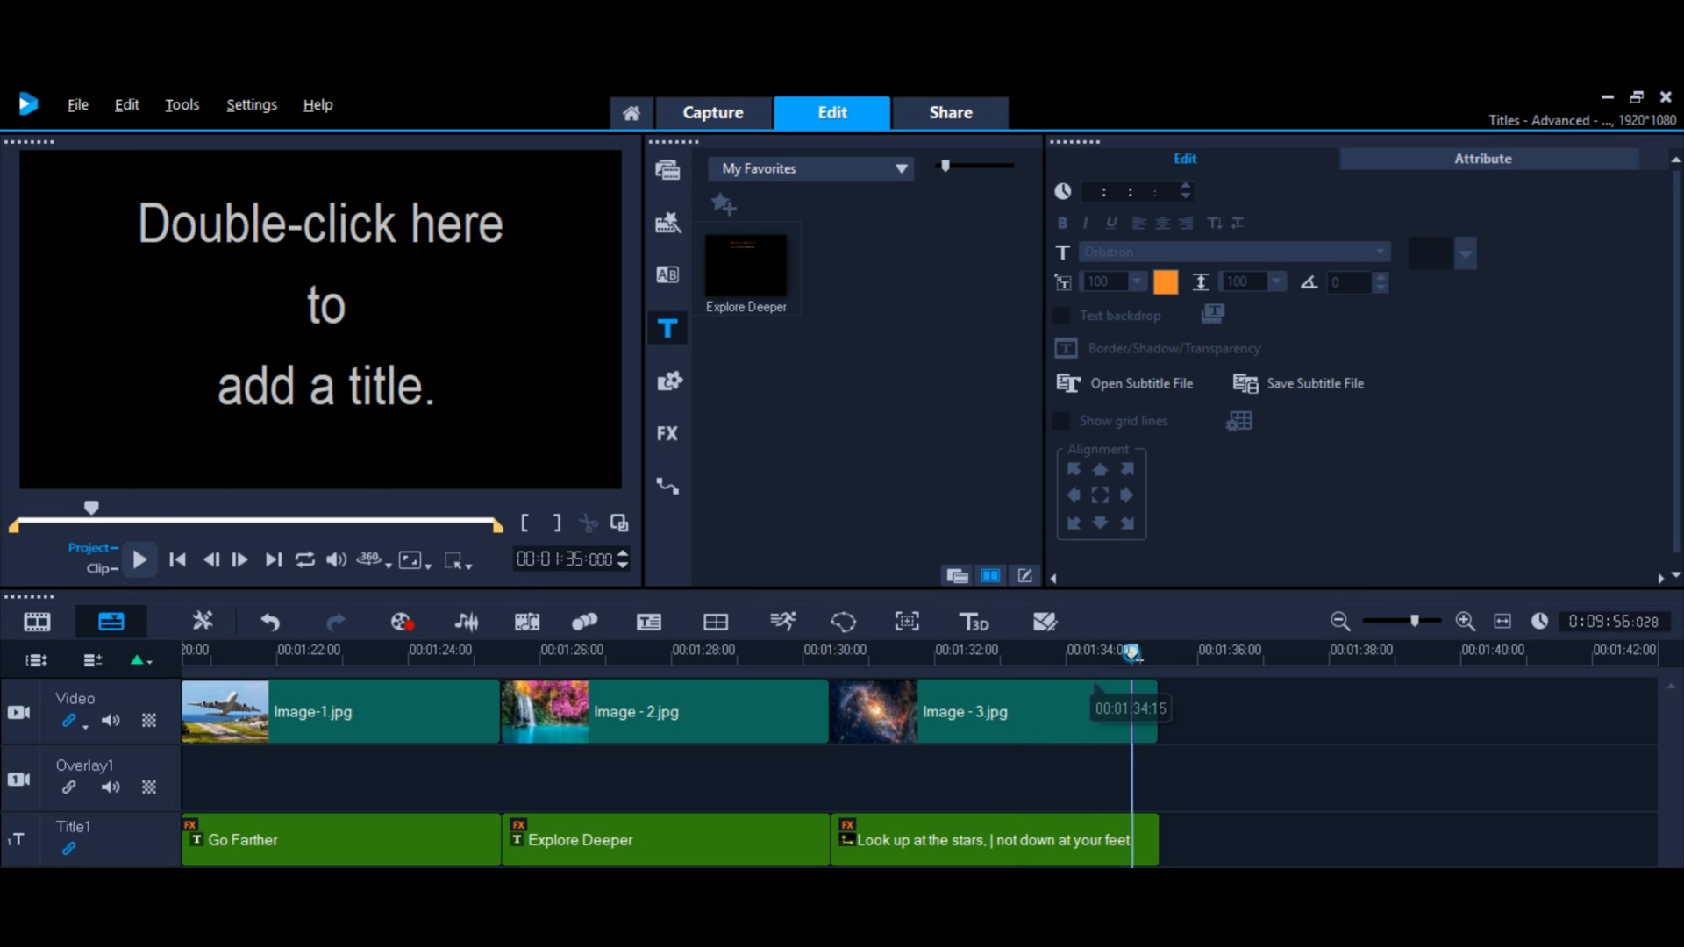
Examine the filters applied to the "Look up at the stars" title
{"action": "left_click", "coordinate": [1460, 158]}
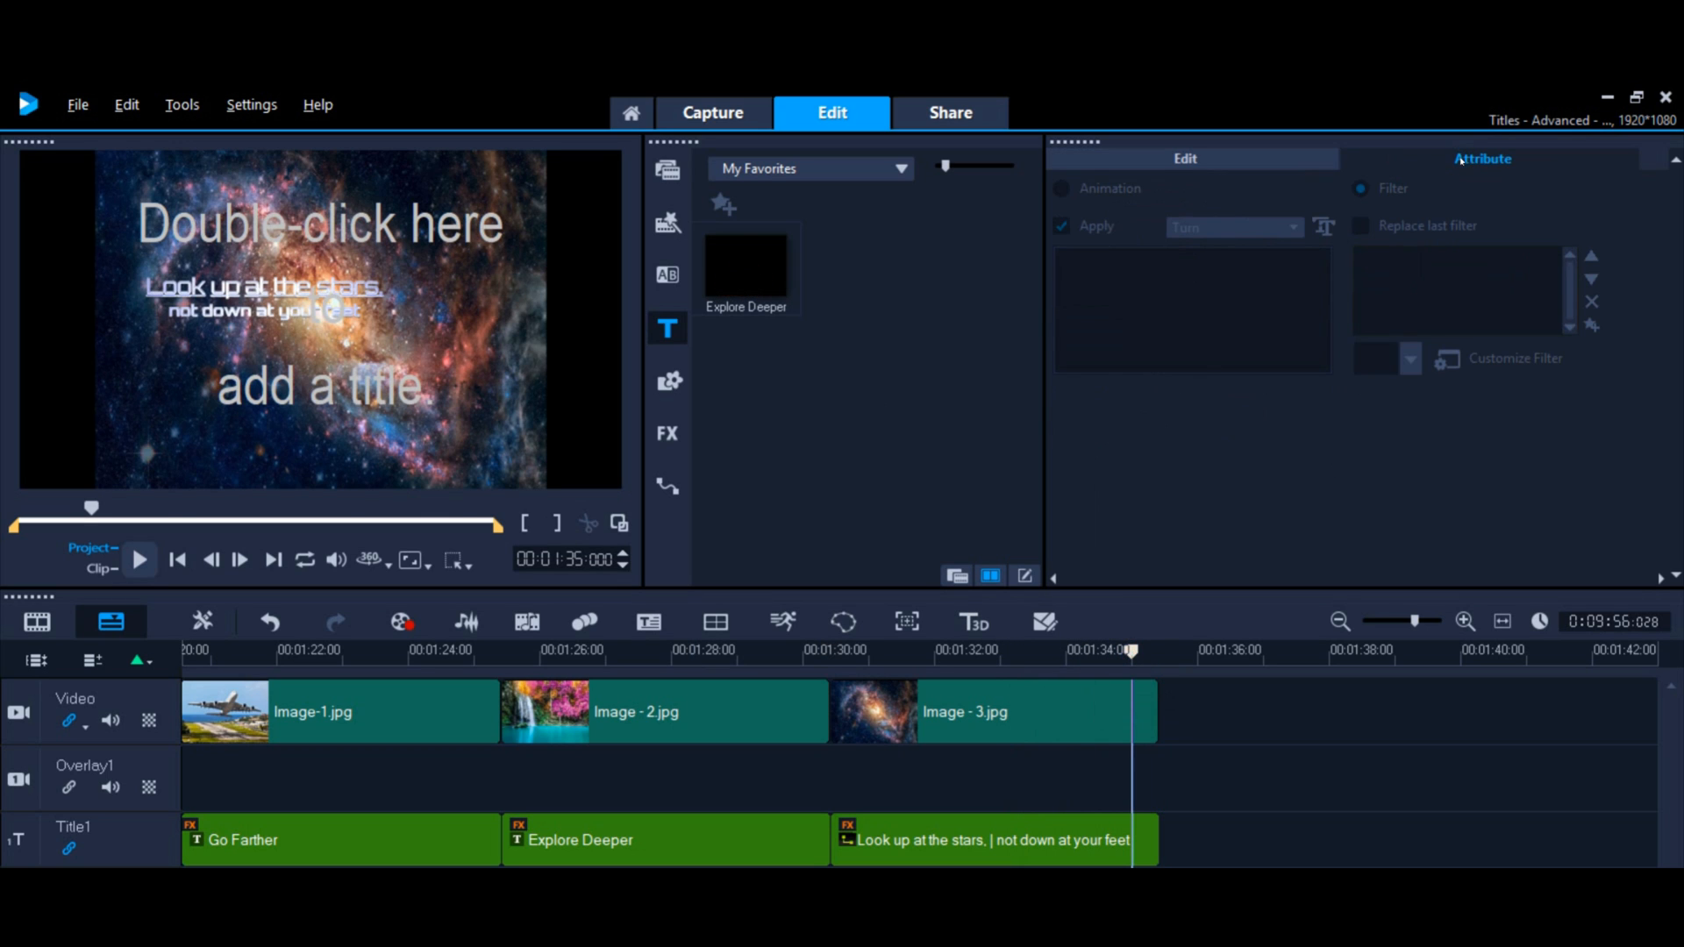
{"action": "left_click", "coordinate": [1083, 841]}
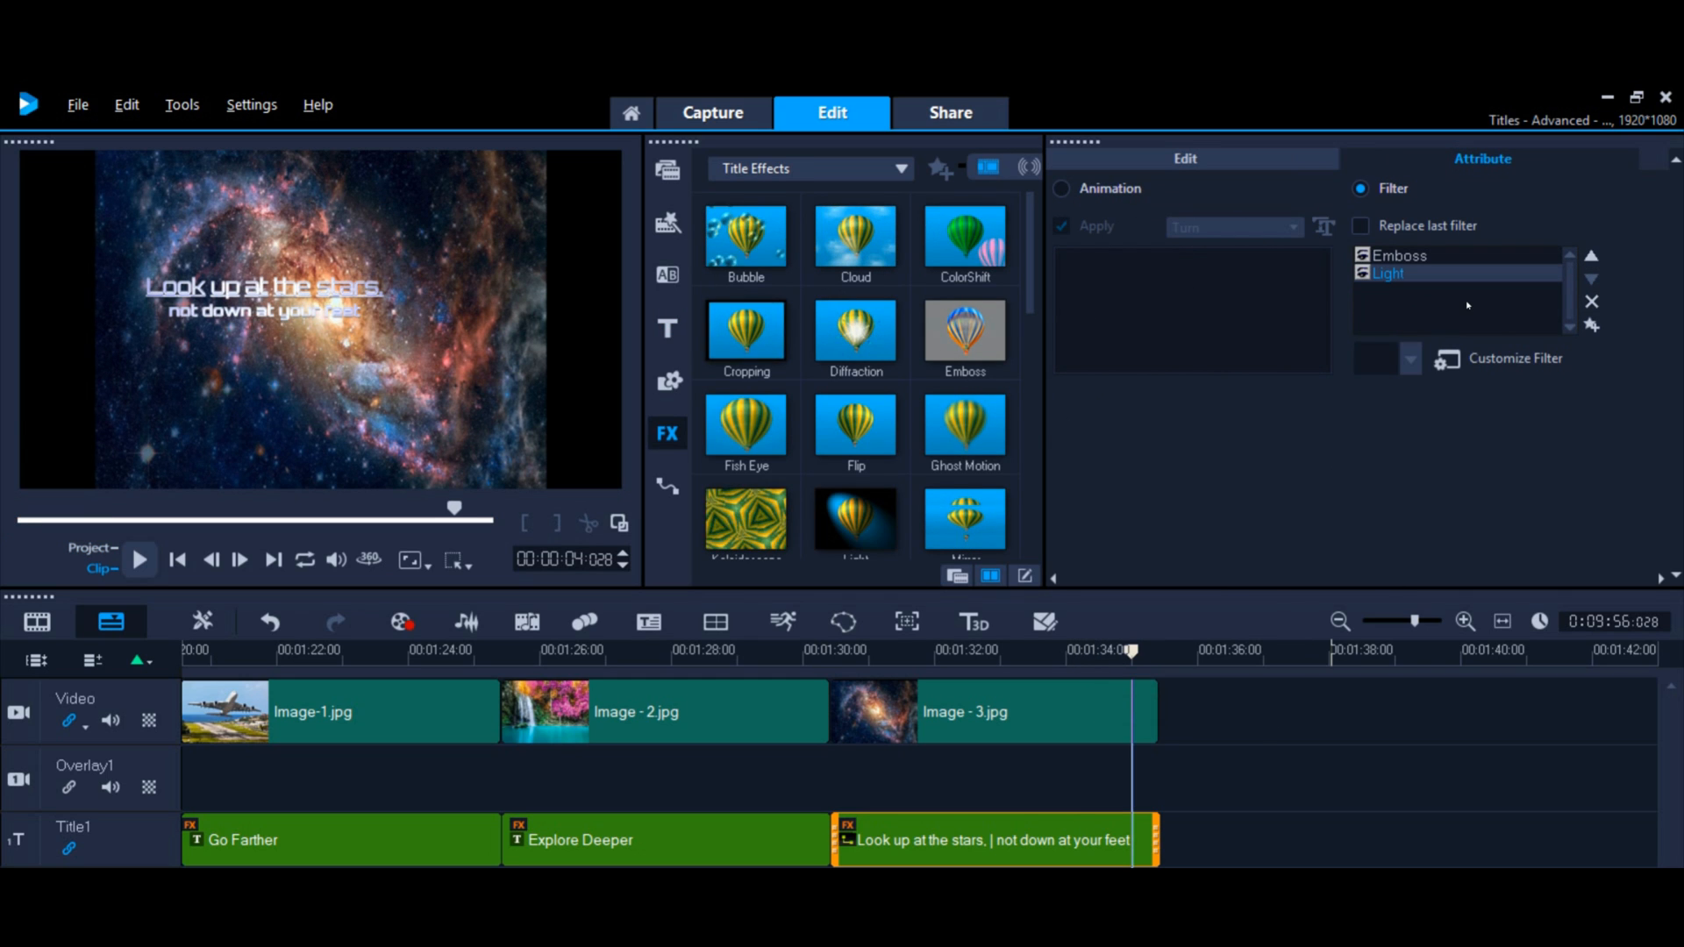